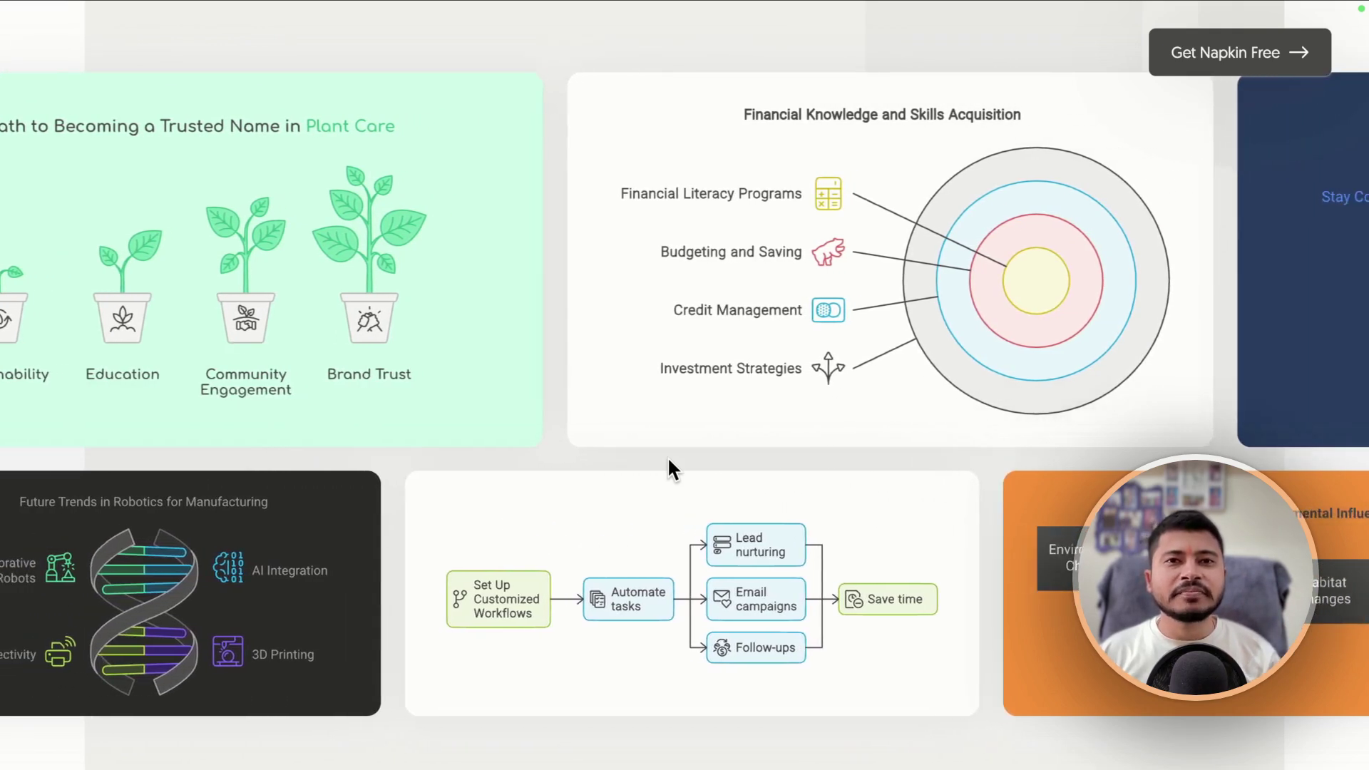
Step: Scroll the Napkin homepage down to Use cases and back up to the top
{"action": "scroll", "coordinate": [670, 470], "scroll_direction": "up", "scroll_amount": 4}
{"action": "scroll", "coordinate": [669, 462], "scroll_direction": "up", "scroll_amount": 15}
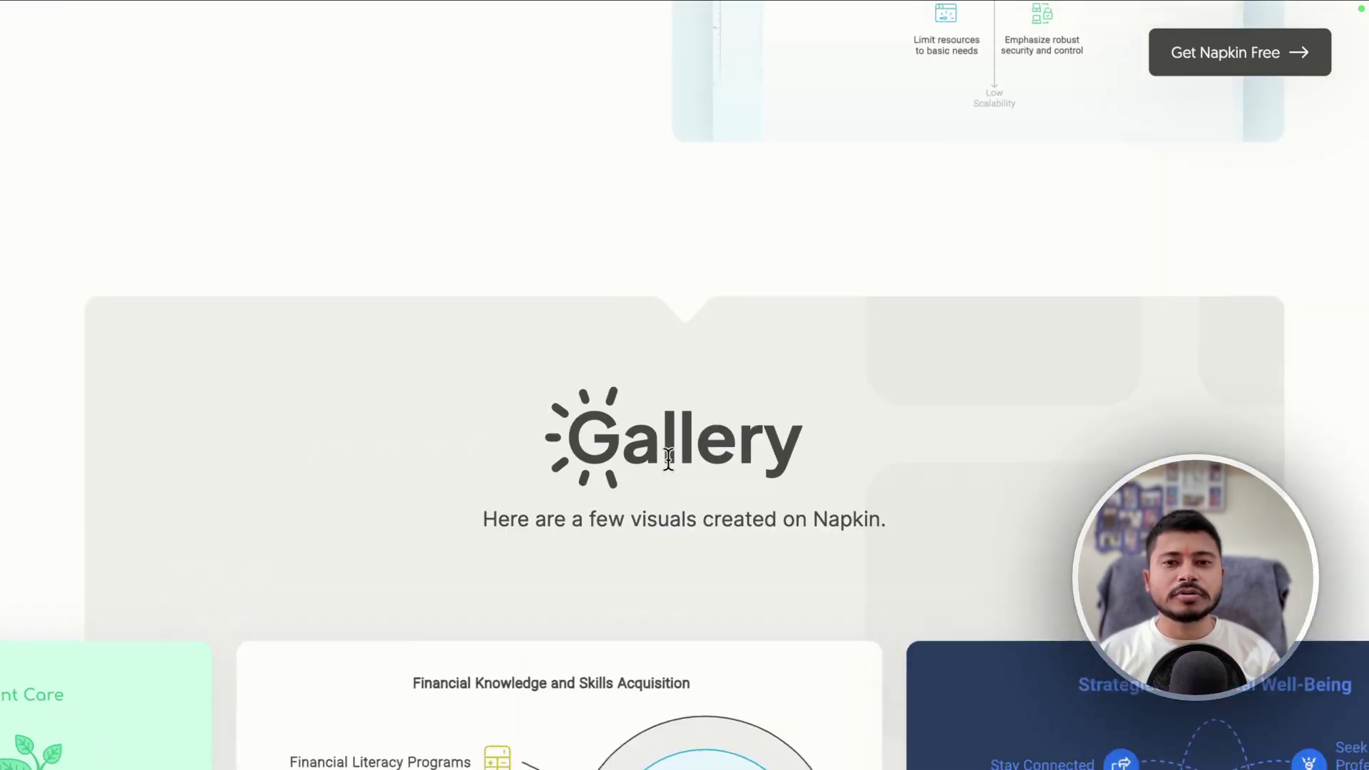
{"action": "scroll", "coordinate": [669, 464], "scroll_direction": "up", "scroll_amount": 15}
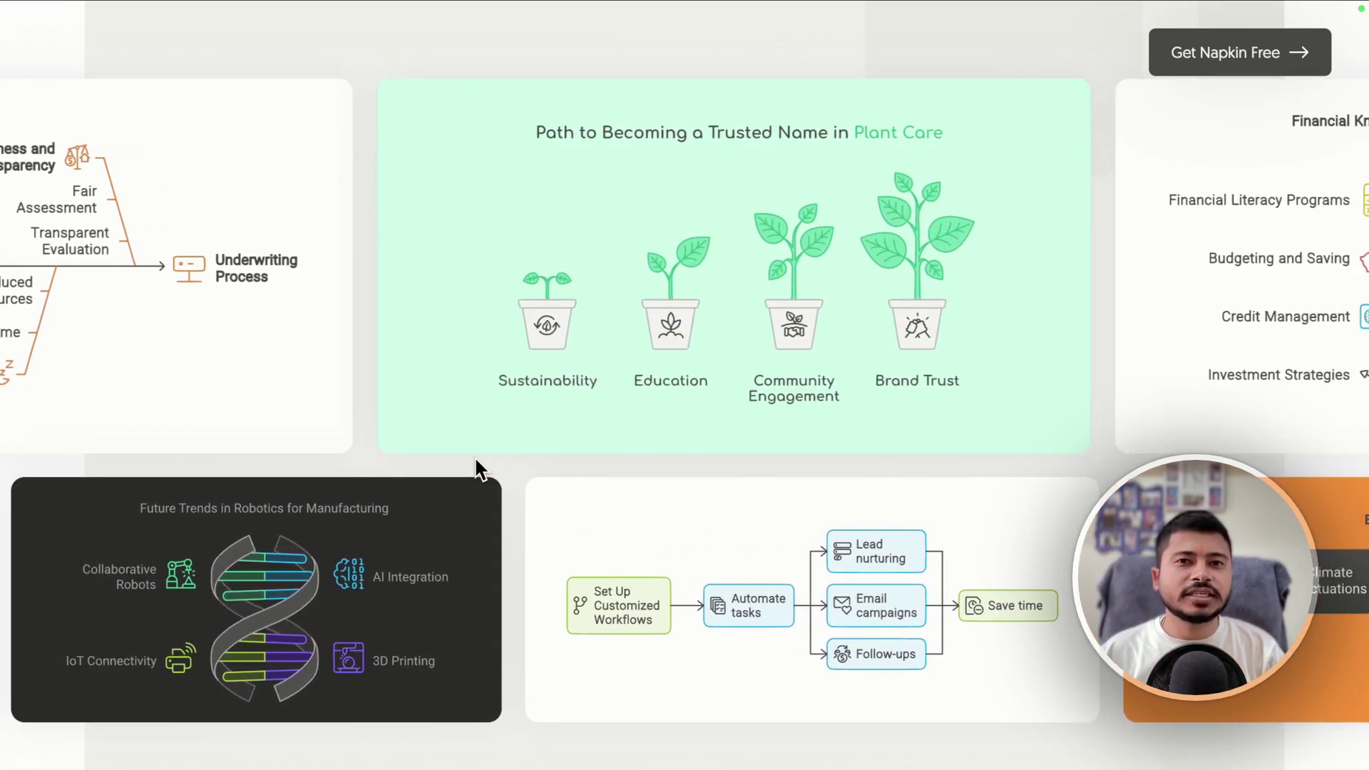
{"action": "scroll", "coordinate": [474, 455], "scroll_direction": "down", "scroll_amount": 10}
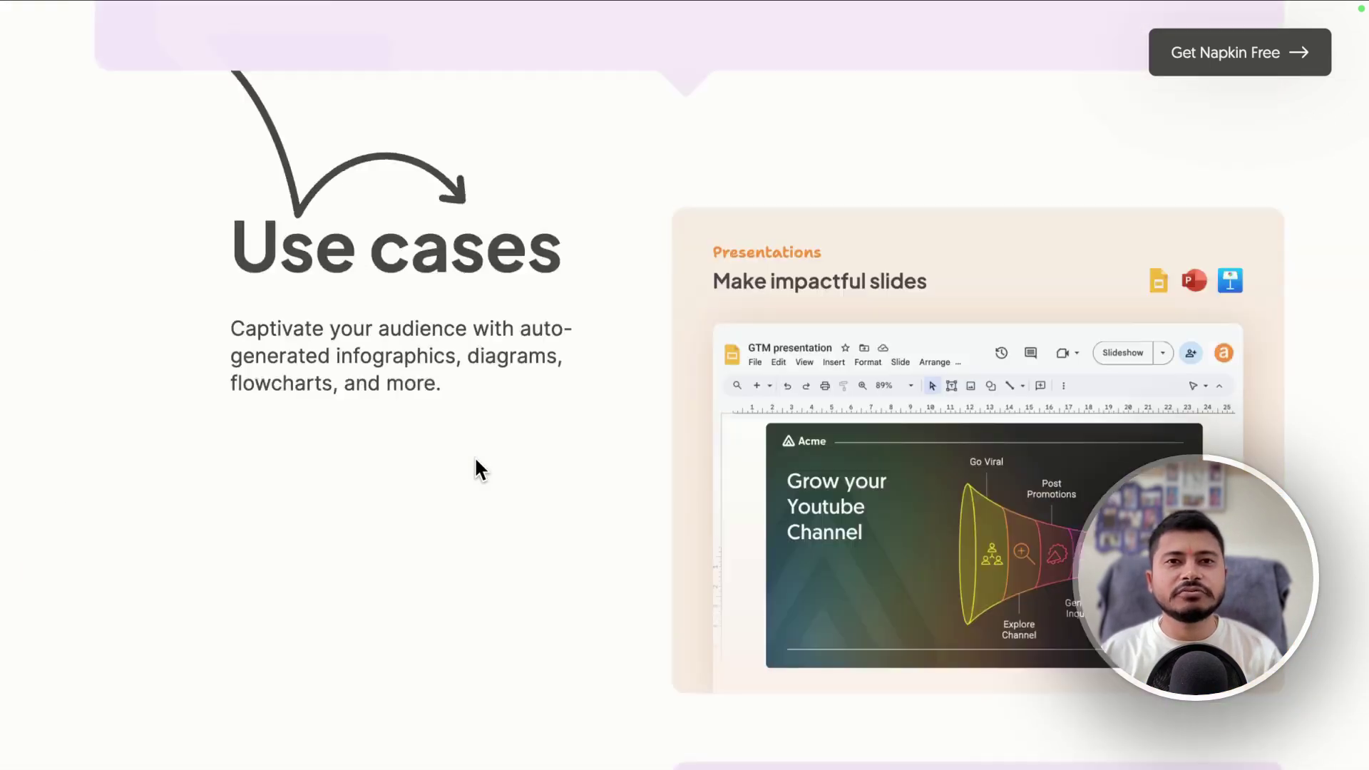
{"action": "scroll", "coordinate": [474, 456], "scroll_direction": "up", "scroll_amount": 15}
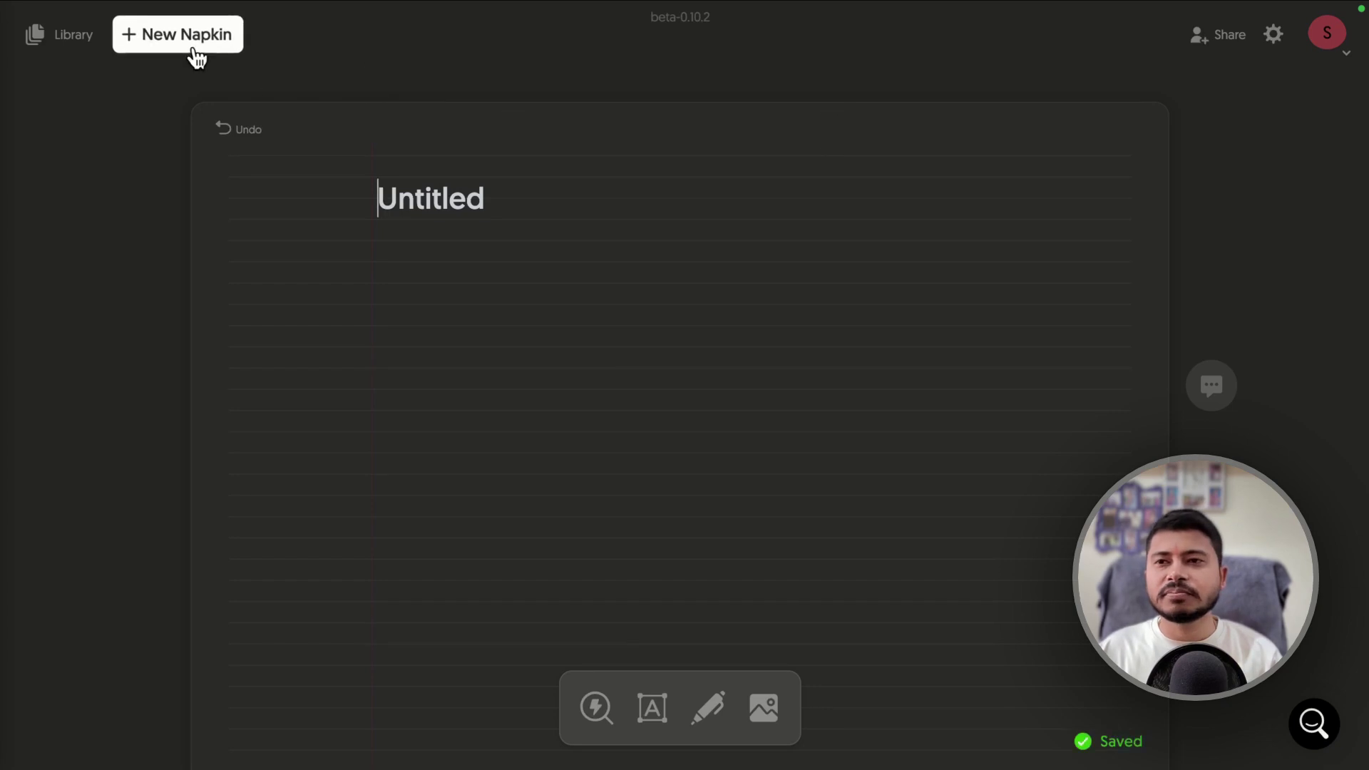
Step: Start a Blank Napkin from the New Napkin menu
{"action": "left_click", "coordinate": [193, 52]}
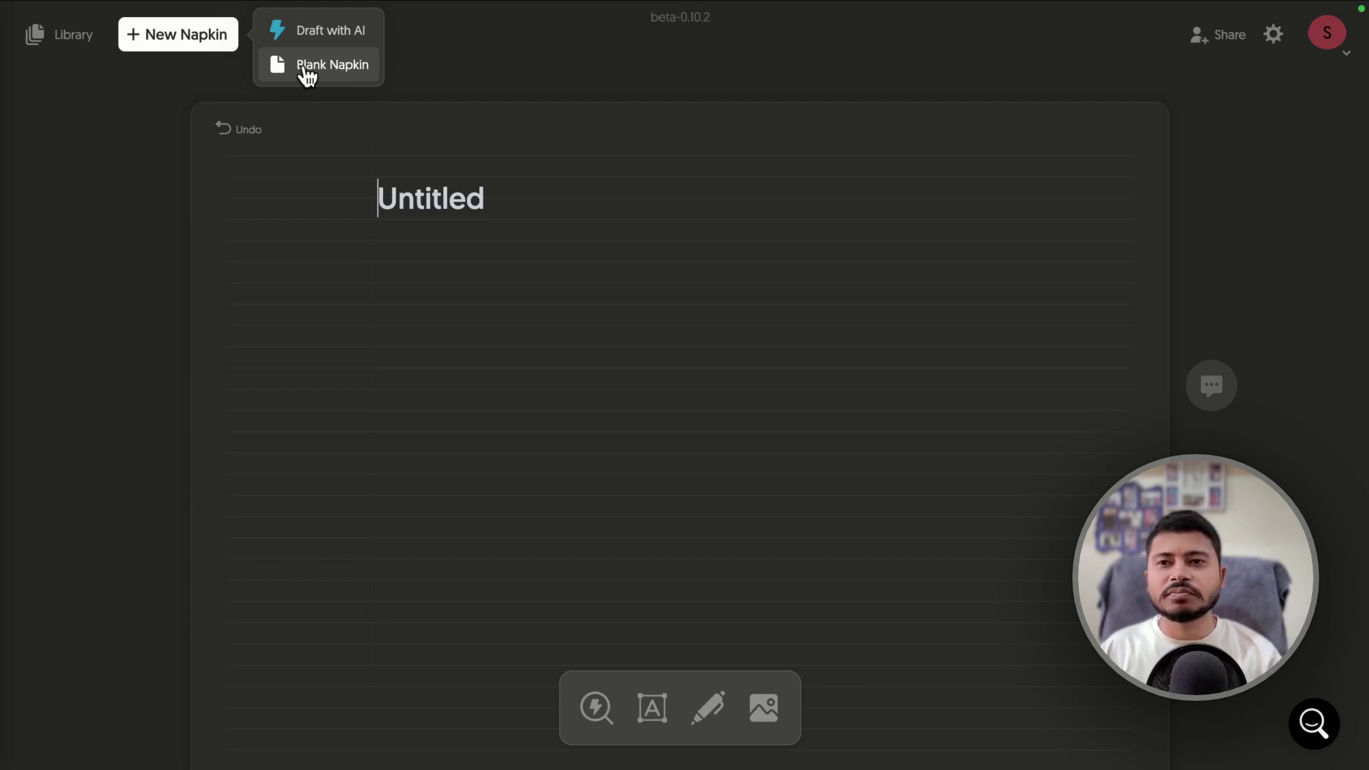
{"action": "left_click", "coordinate": [326, 67]}
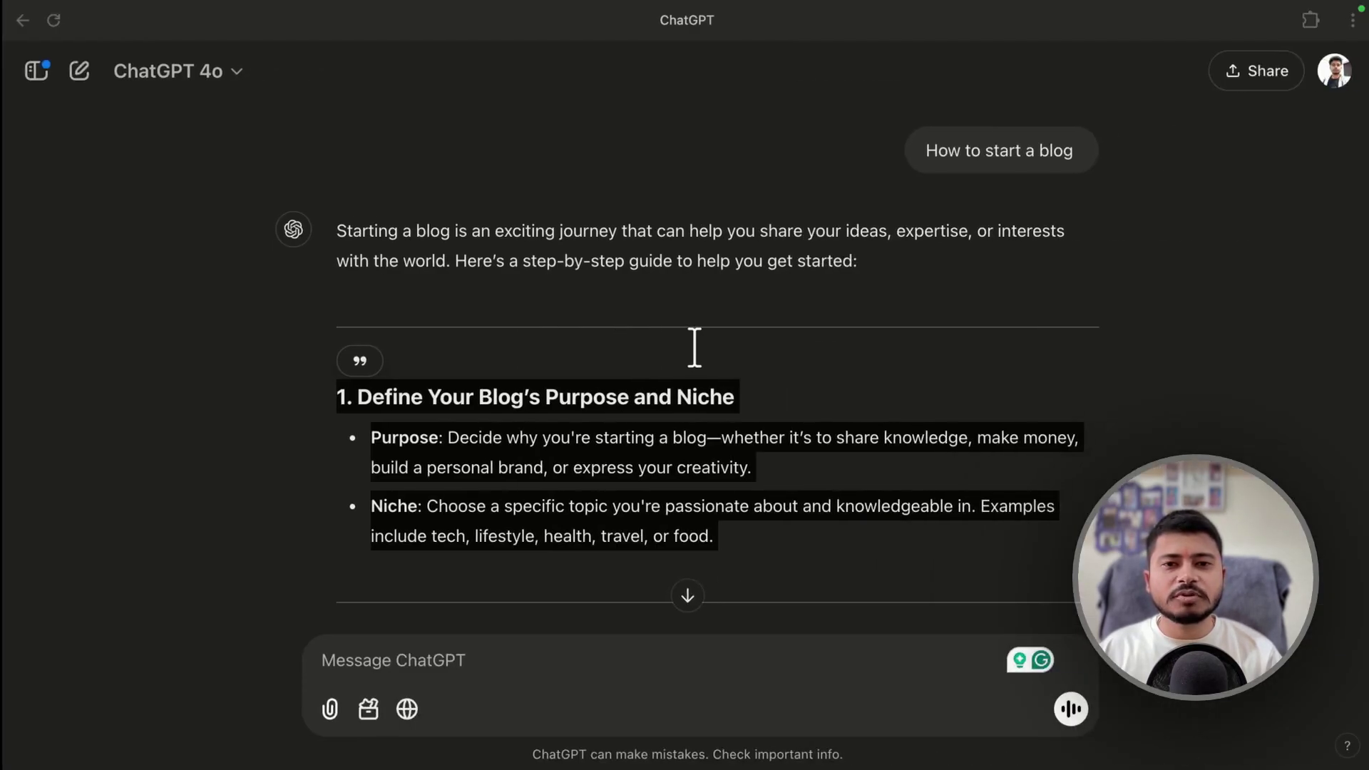
Step: Copy ChatGPT's guide from '1. Define Your Blog's Purpose and Niche' through section 10
{"action": "left_click", "coordinate": [746, 334]}
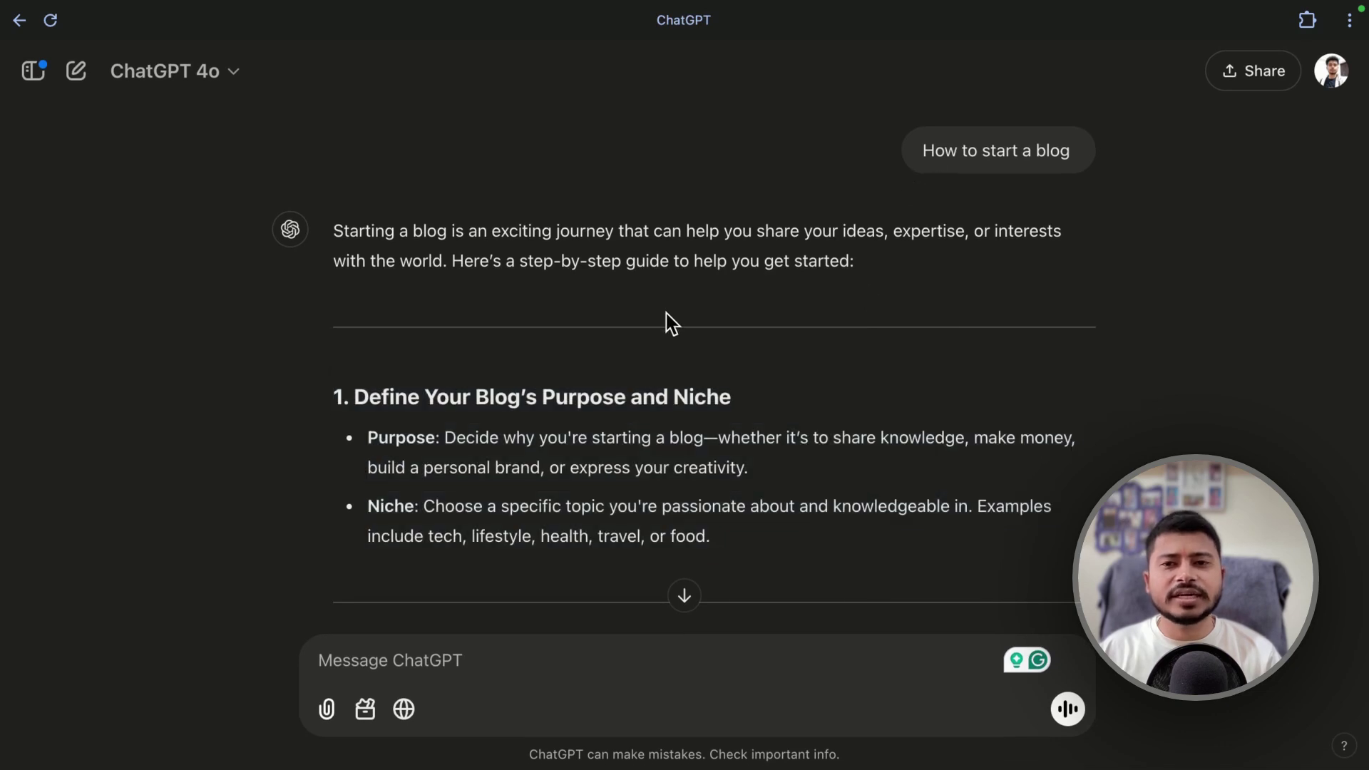
{"action": "scroll", "coordinate": [677, 314], "scroll_direction": "down", "scroll_amount": 2}
{"action": "scroll", "coordinate": [970, 171], "scroll_direction": "up", "scroll_amount": 2}
{"action": "scroll", "coordinate": [539, 354], "scroll_direction": "down", "scroll_amount": 3}
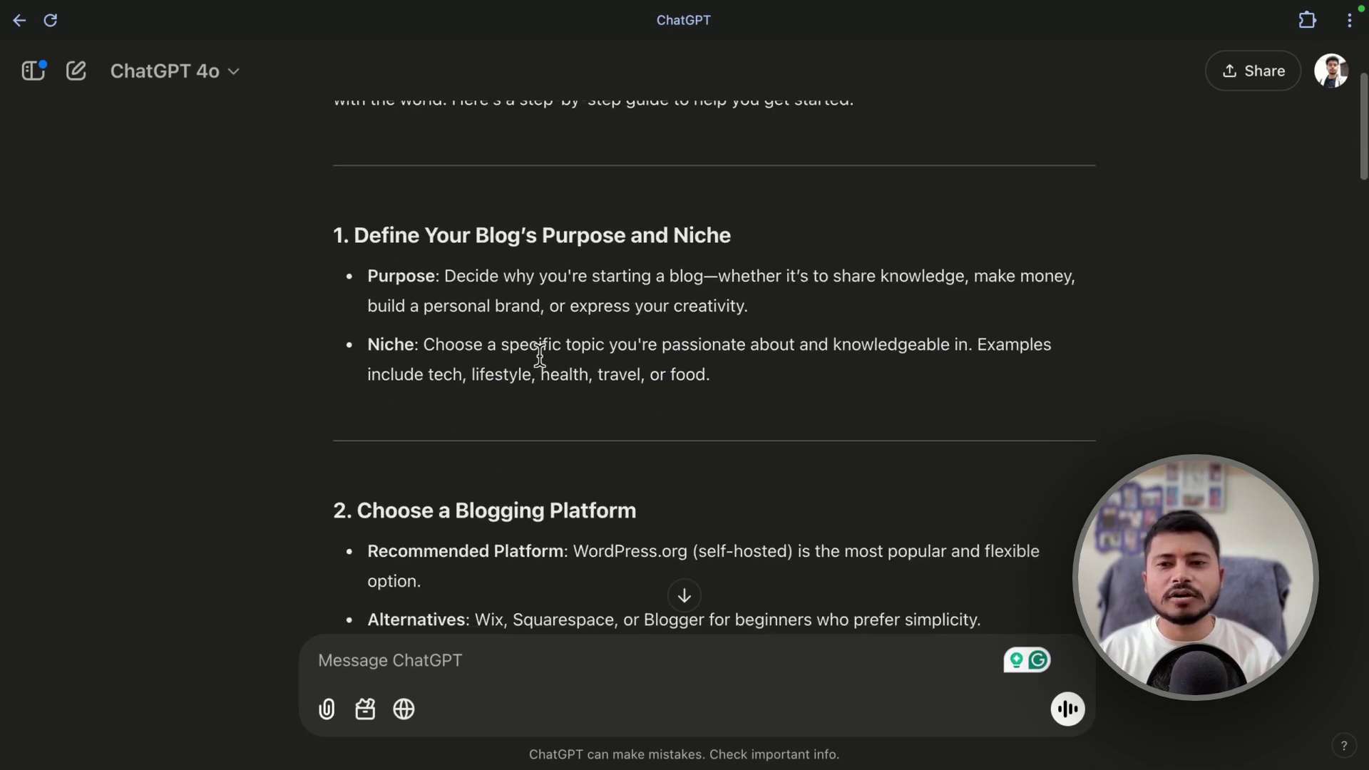
{"action": "left_click_drag", "start_coordinate": [336, 235], "coordinate": [526, 390]}
{"action": "right_click", "coordinate": [526, 390]}
{"action": "left_click", "coordinate": [531, 440]}
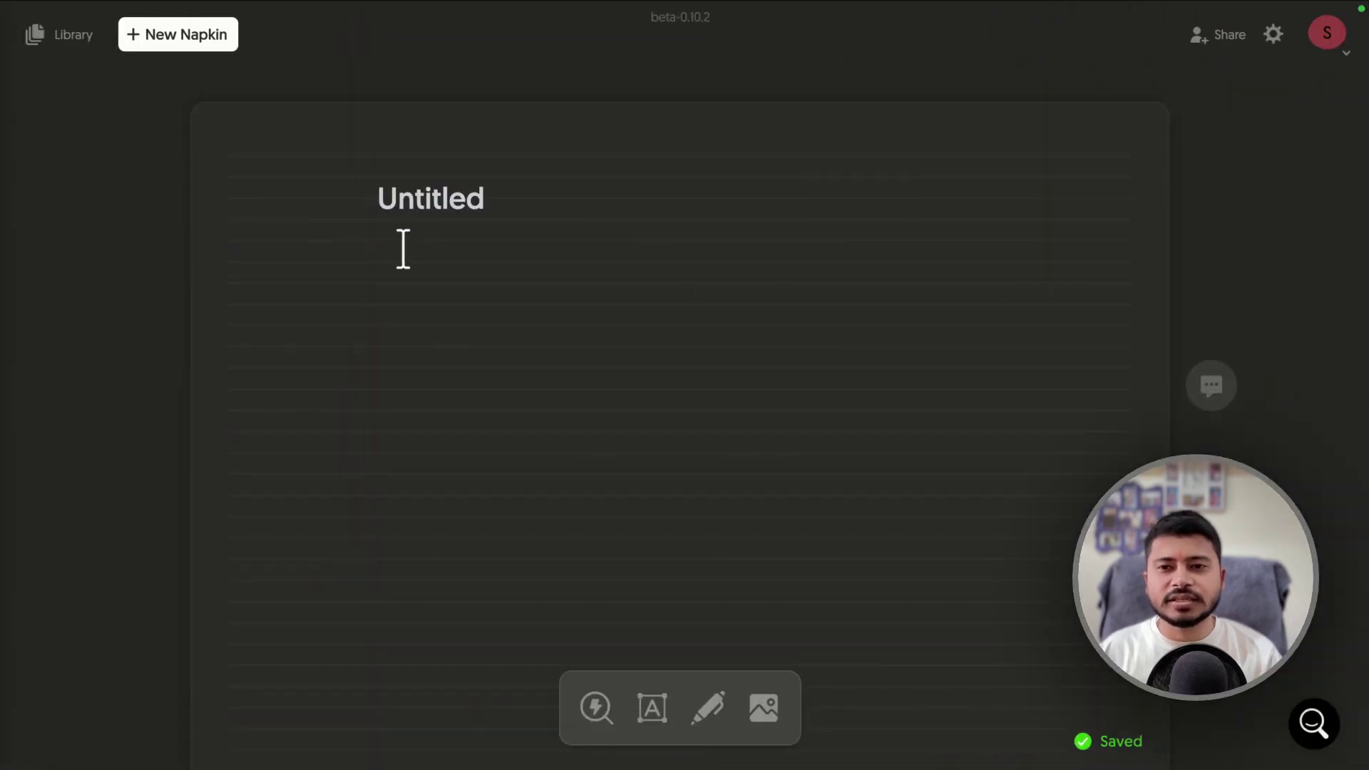
Step: Paste the blog guide under the title 'How to Start a Blog?' and select all the text
{"action": "key", "text": "ctrl+v"}
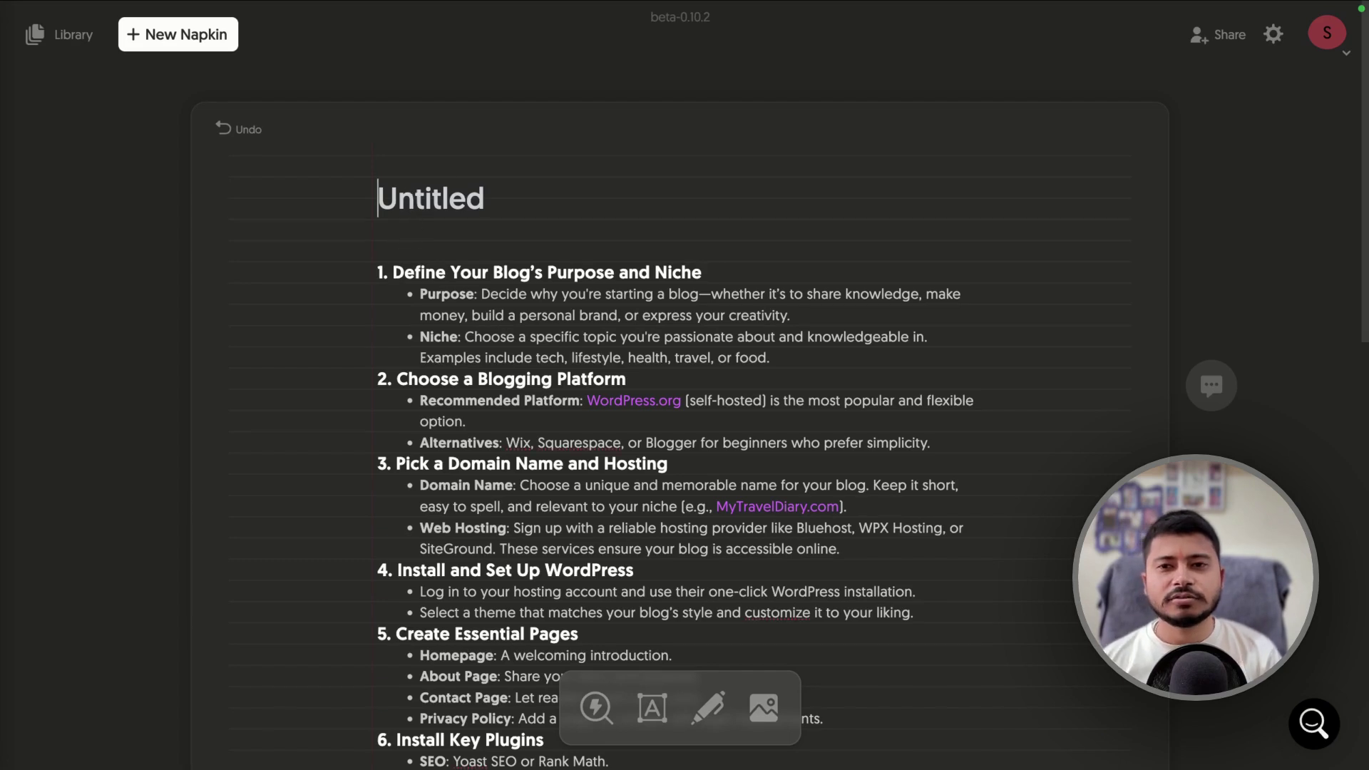
{"action": "type", "text": "How to Start a Blog?"}
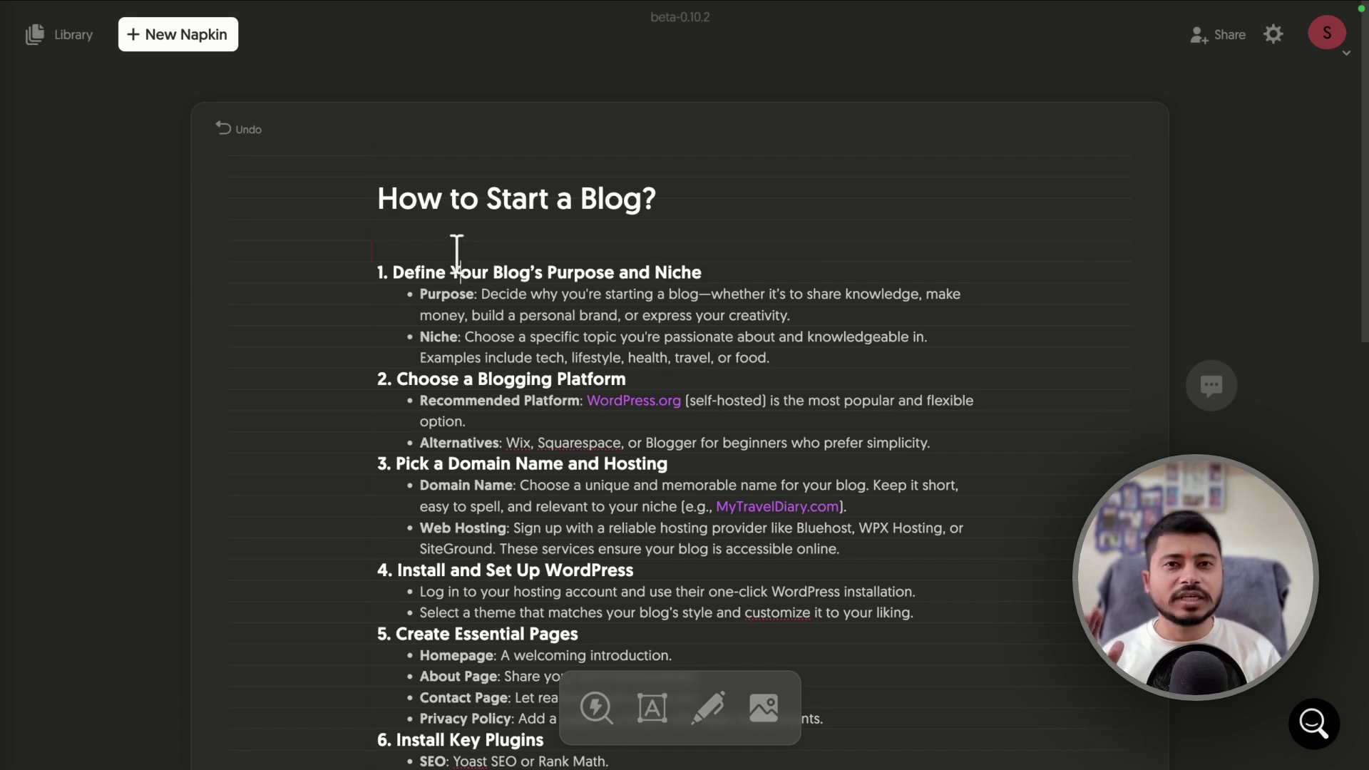
{"action": "left_click_drag", "start_coordinate": [380, 202], "coordinate": [485, 767]}
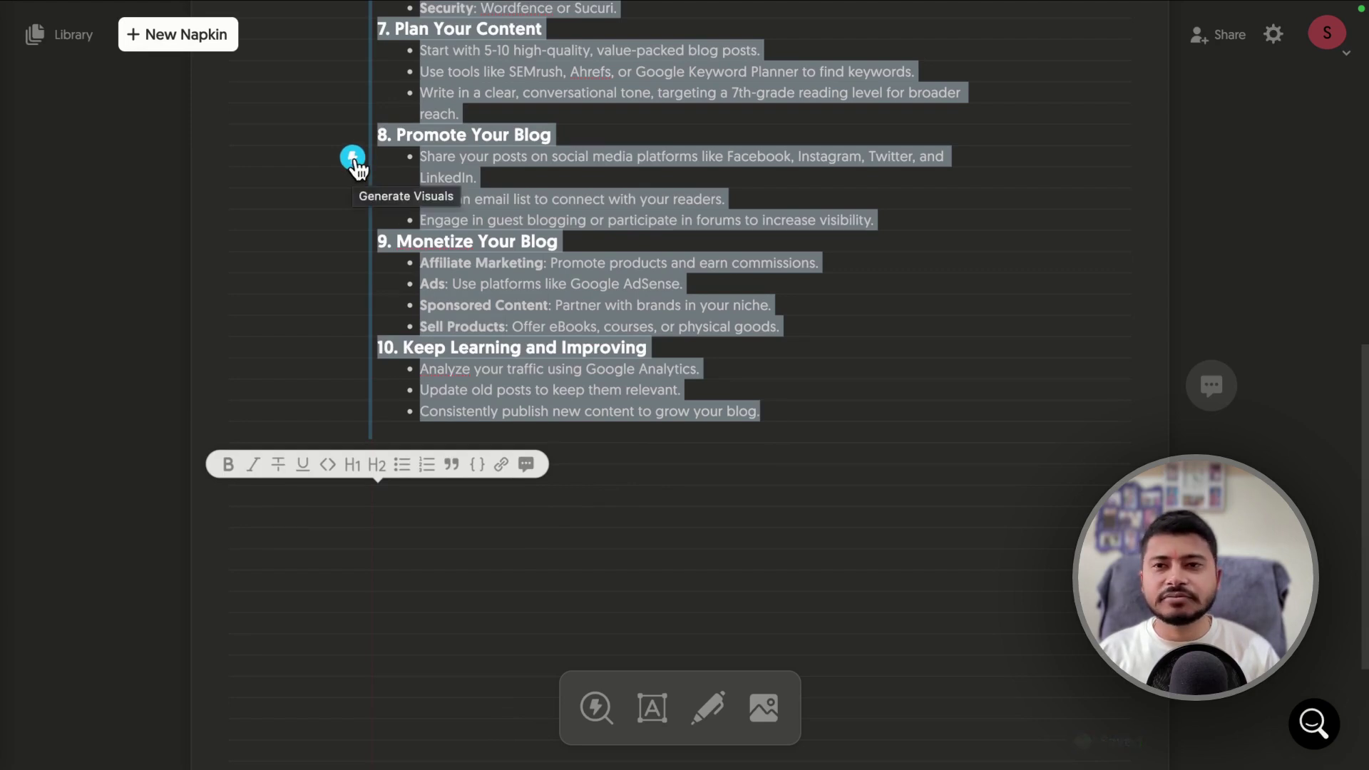
Step: Generate visuals from the guide, previewing horizontal timeline, spiral step list and winding-road layouts
{"action": "left_click", "coordinate": [352, 158]}
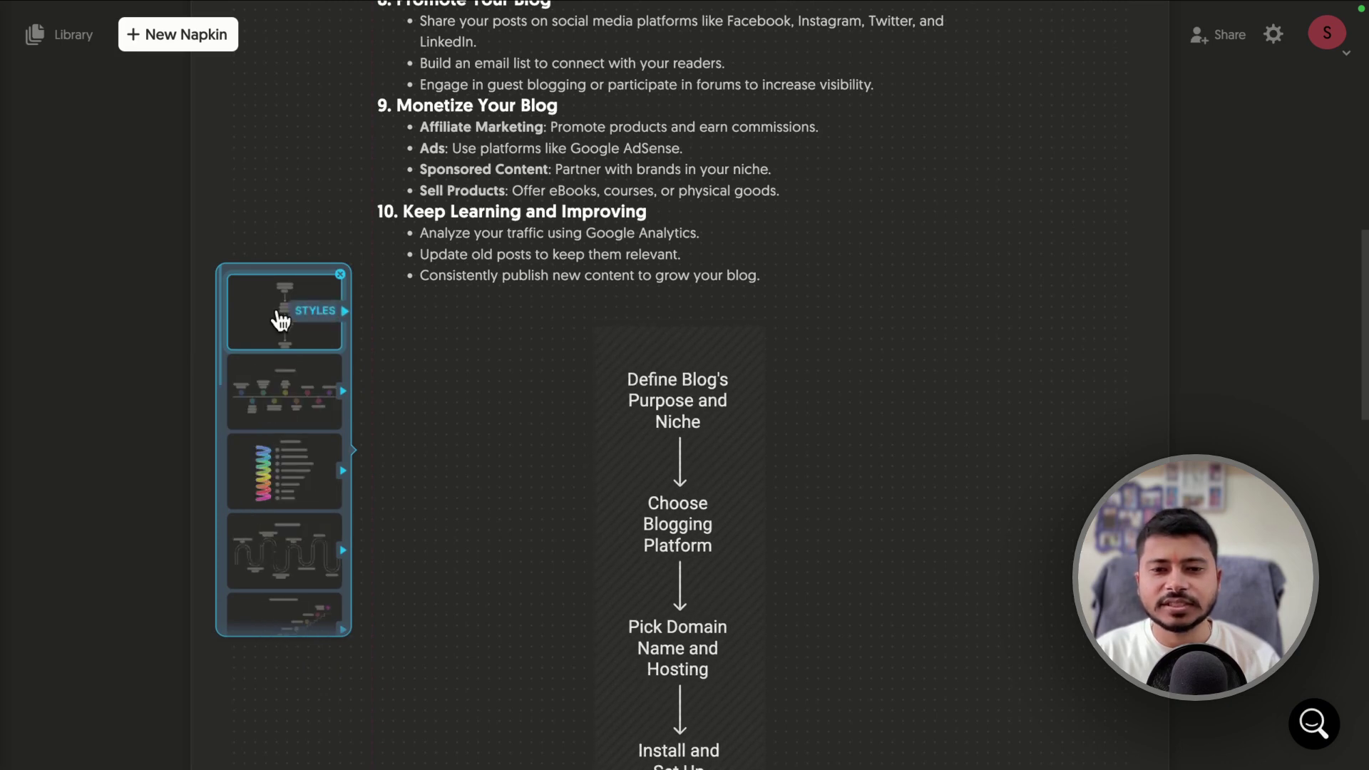
{"action": "left_click", "coordinate": [278, 403]}
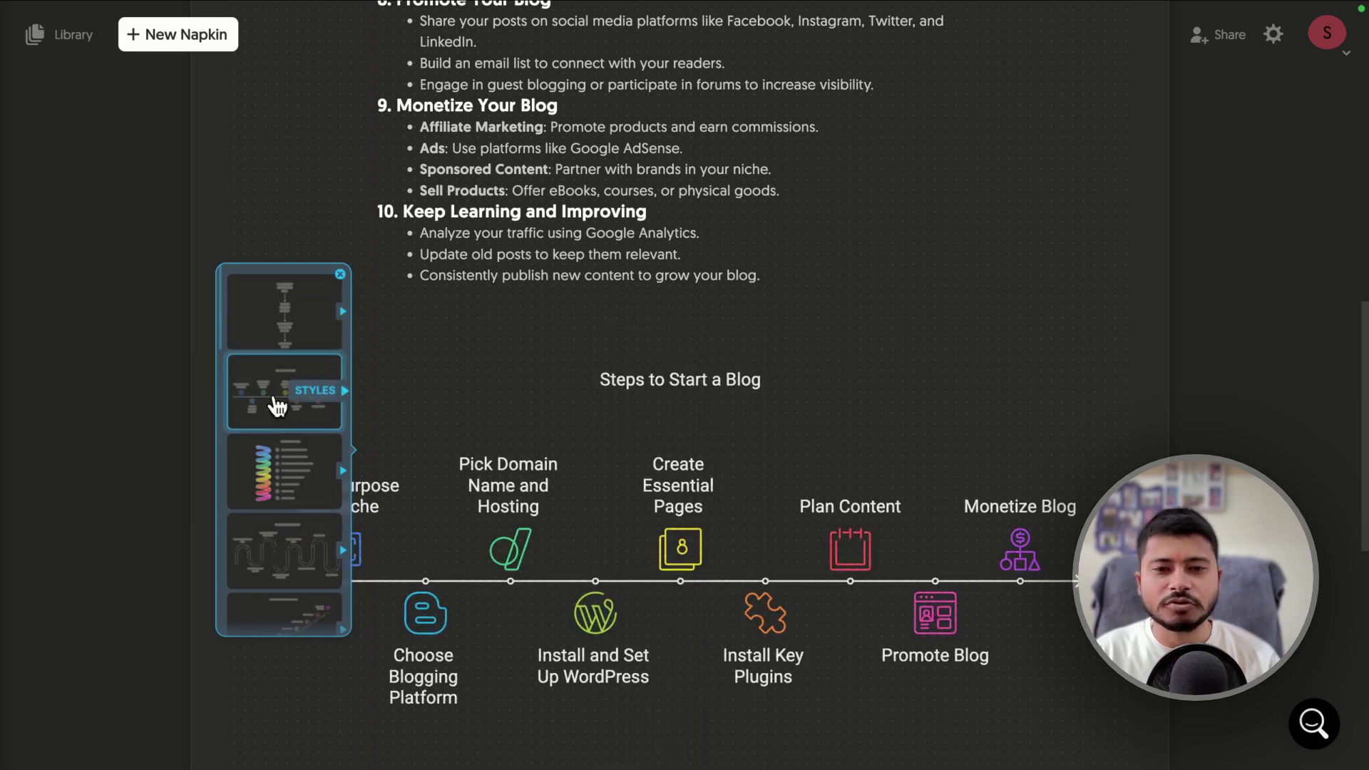
{"action": "left_click", "coordinate": [271, 477]}
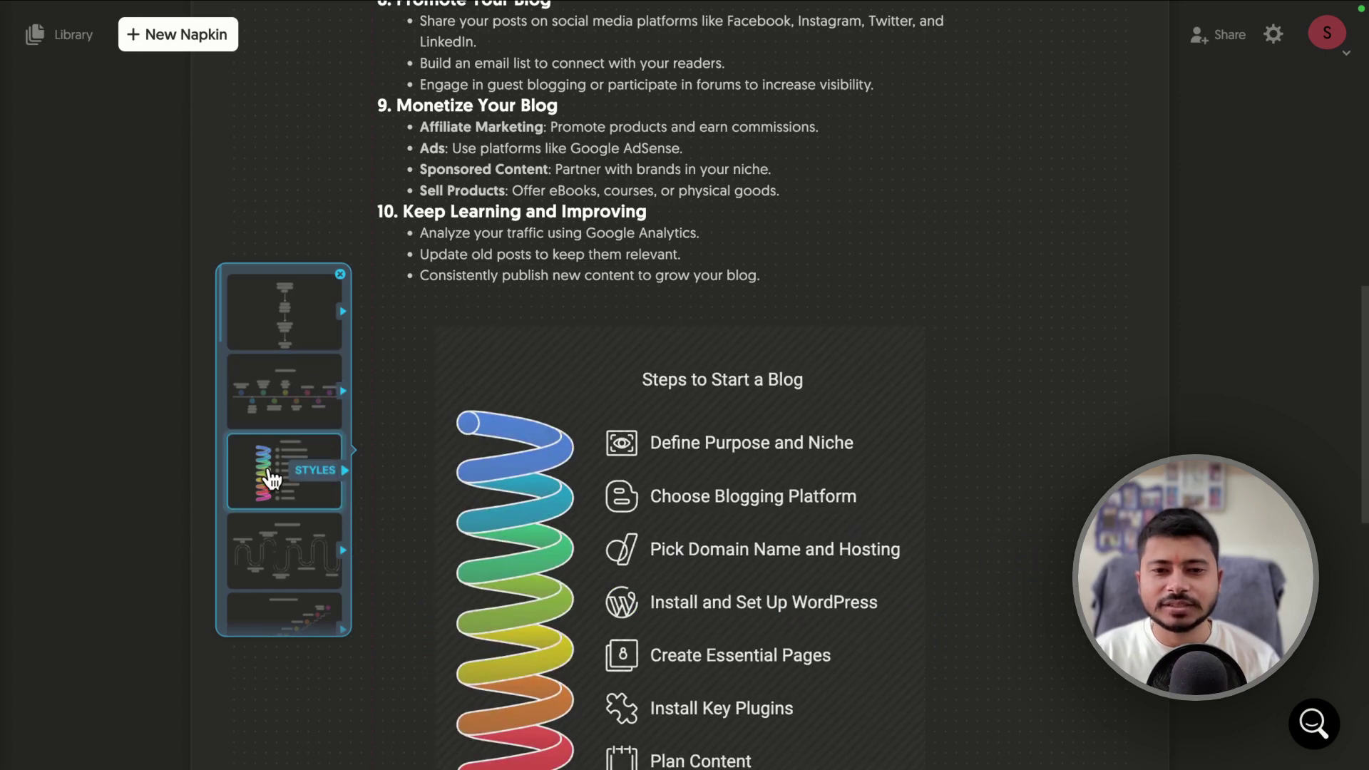
{"action": "left_click", "coordinate": [266, 559]}
Step: Step through staircase, lighthouse, gears, funnel, chevron and inverted funnel designs
{"action": "key", "text": "Down"}
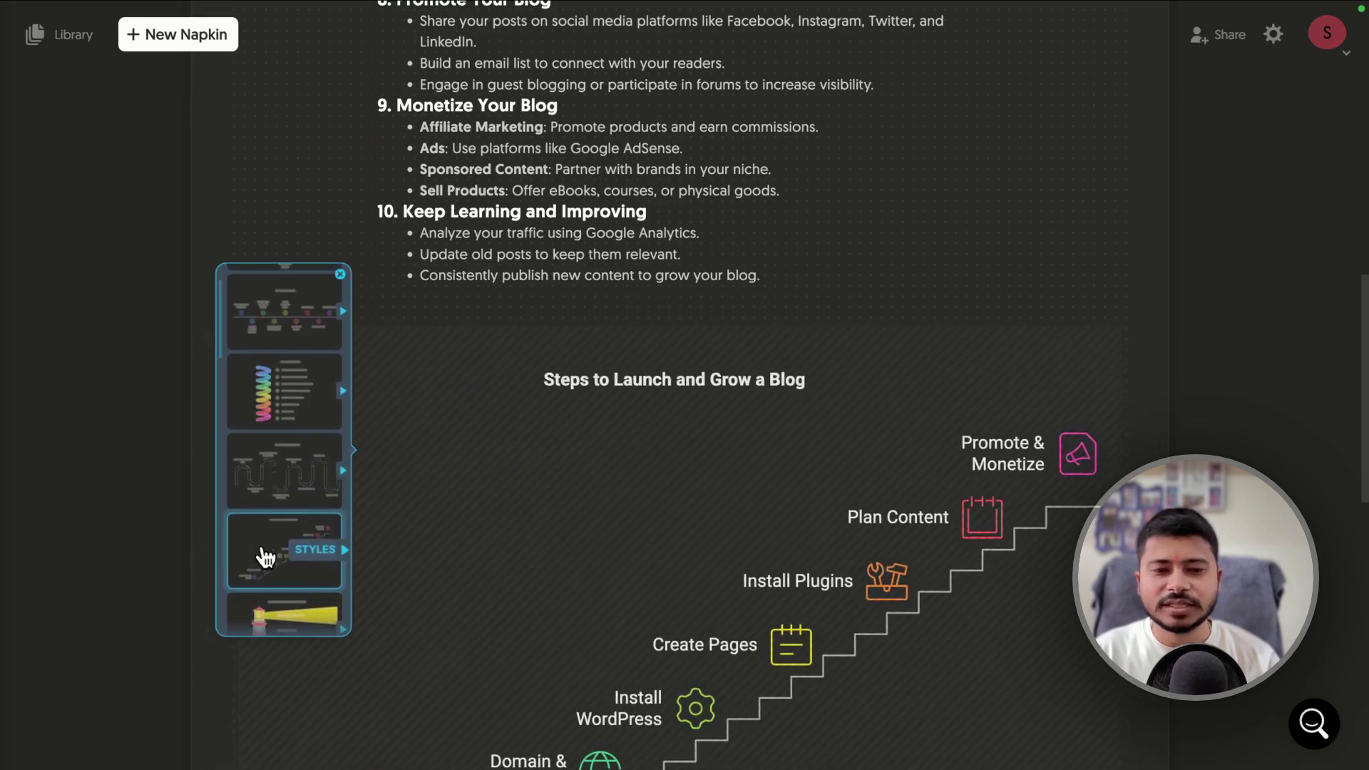
{"action": "key", "text": "Down"}
{"action": "key", "text": "Down"}
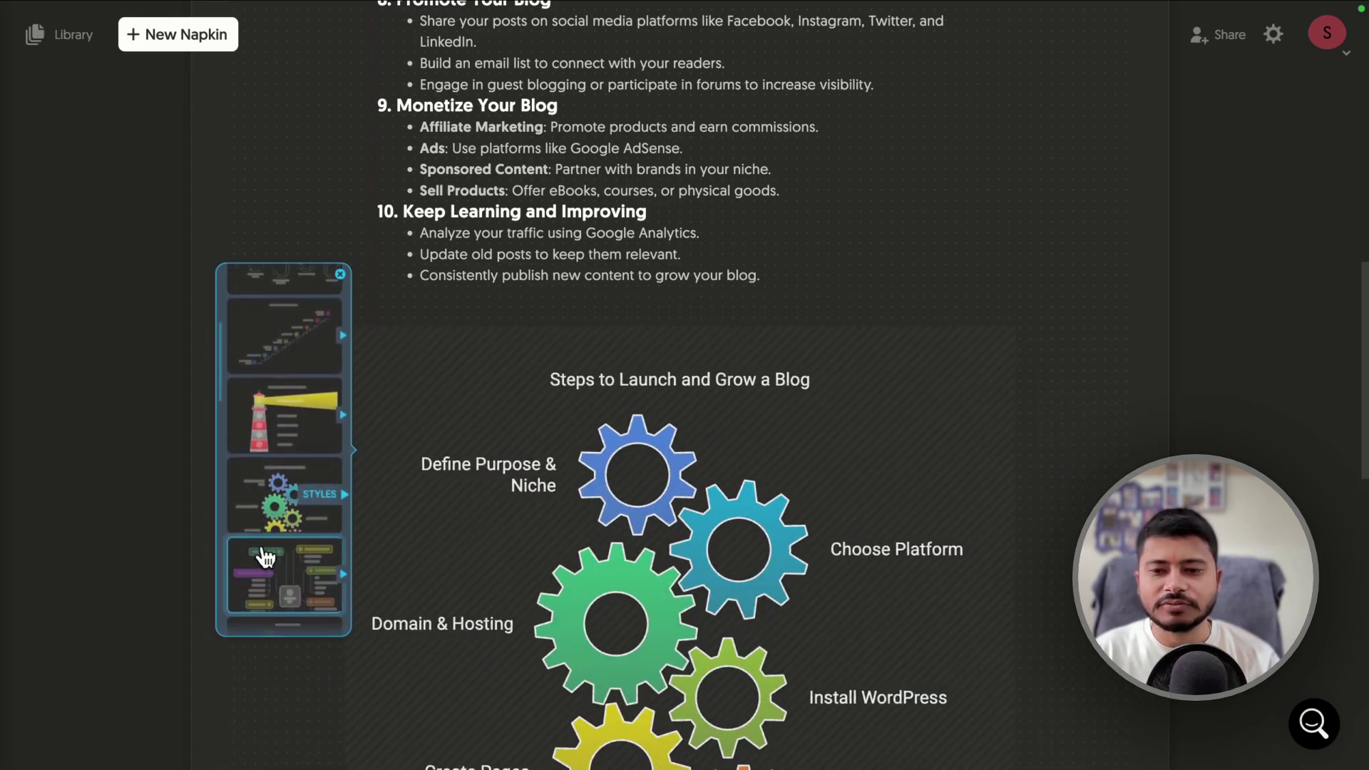
{"action": "key", "text": "Down"}
{"action": "key", "text": "Down"}
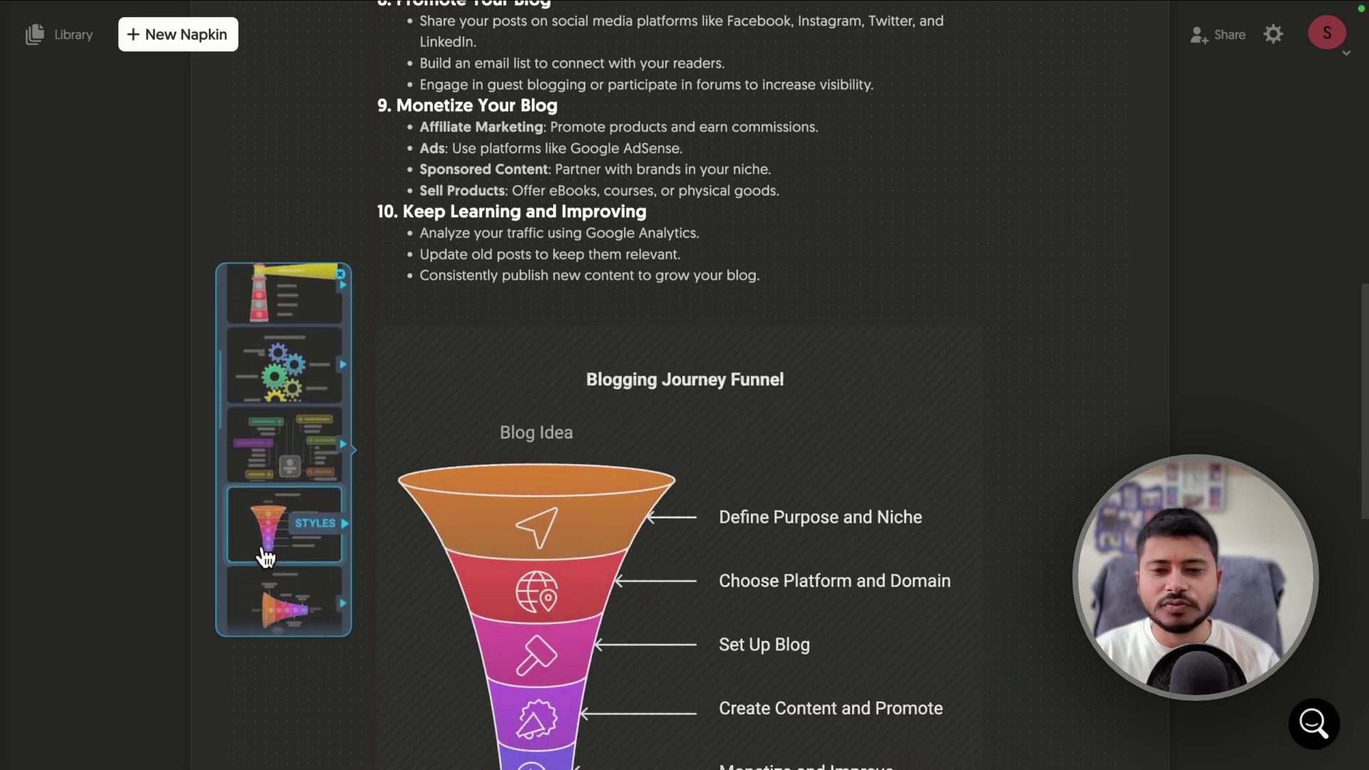
{"action": "key", "text": "Down"}
{"action": "key", "text": "Down"}
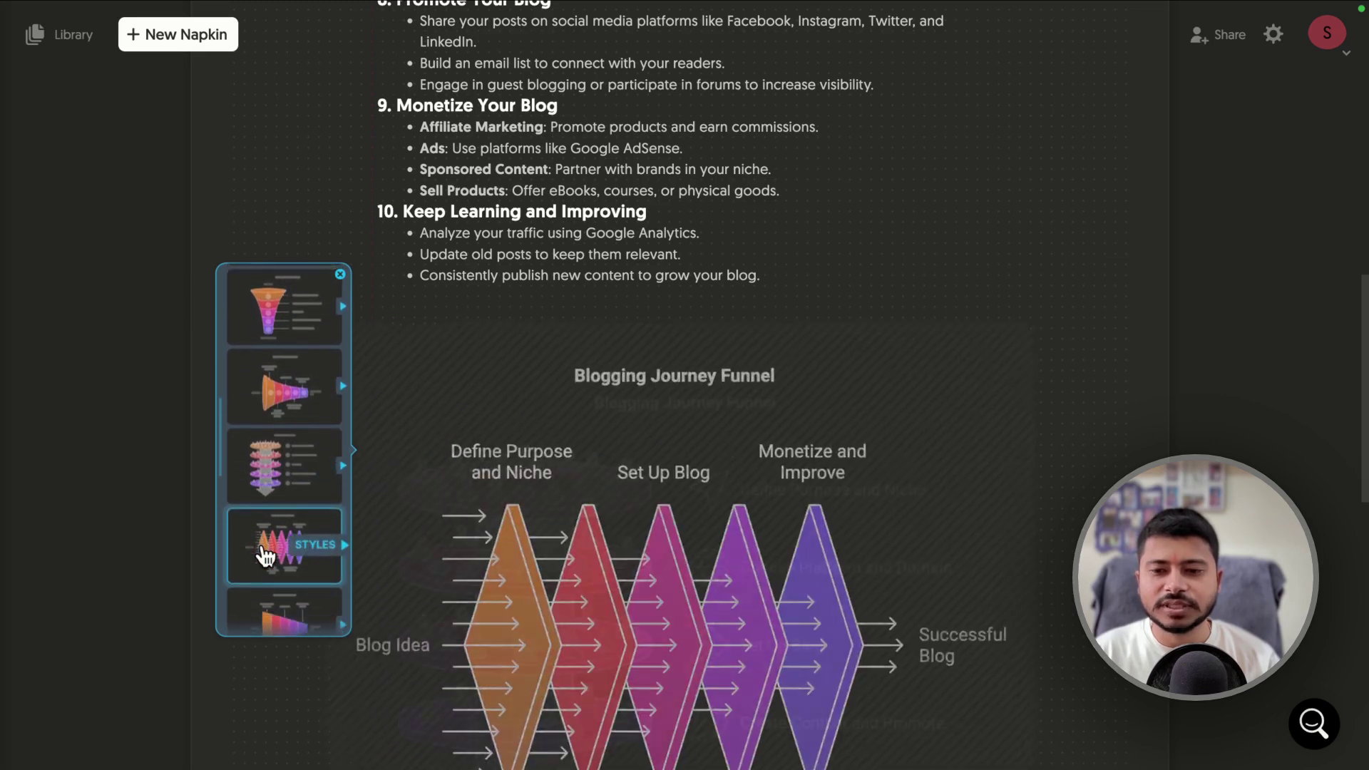
{"action": "key", "text": "Down"}
{"action": "key", "text": "Down"}
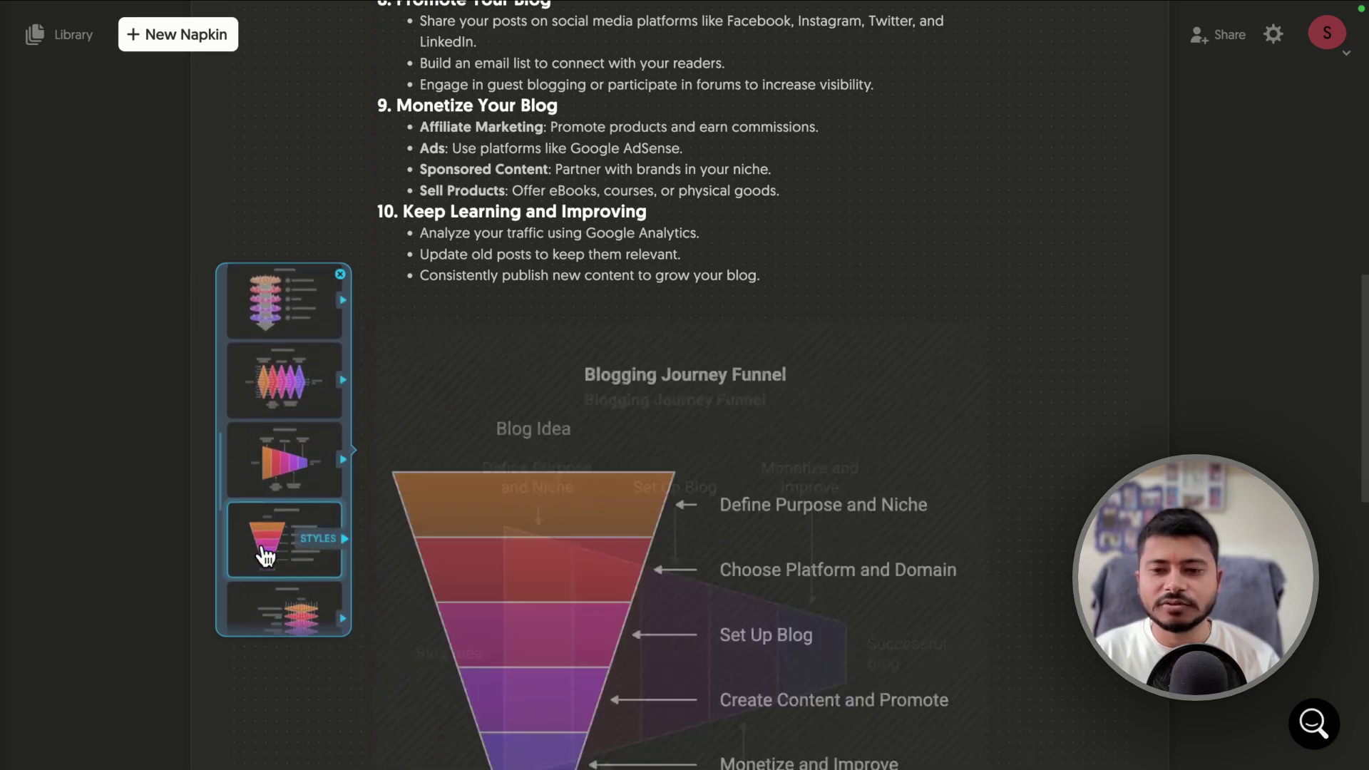
{"action": "key", "text": "Down"}
{"action": "key", "text": "Down"}
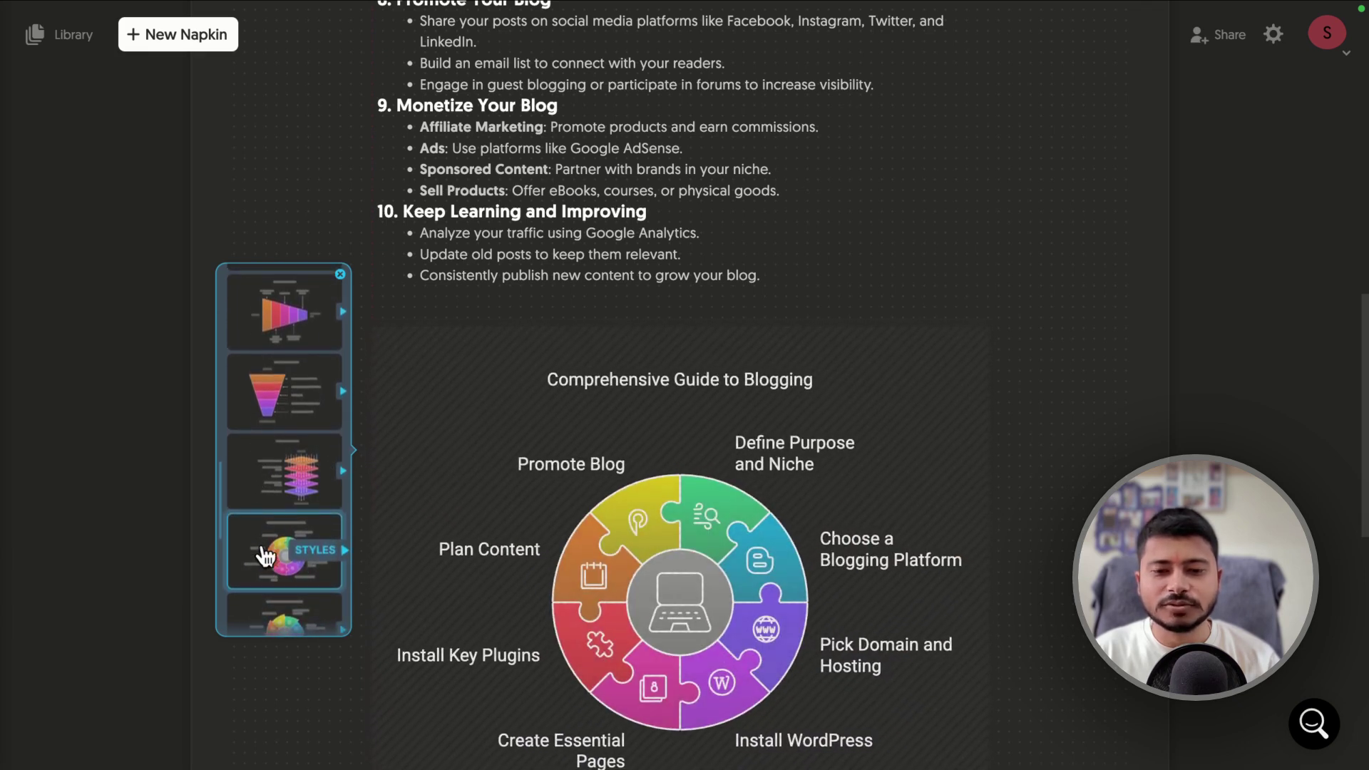
Step: Preview pinwheel, gear, lightbulb and hub-and-spoke designs, then choose the Blogging Journey Funnel
{"action": "key", "text": "Down"}
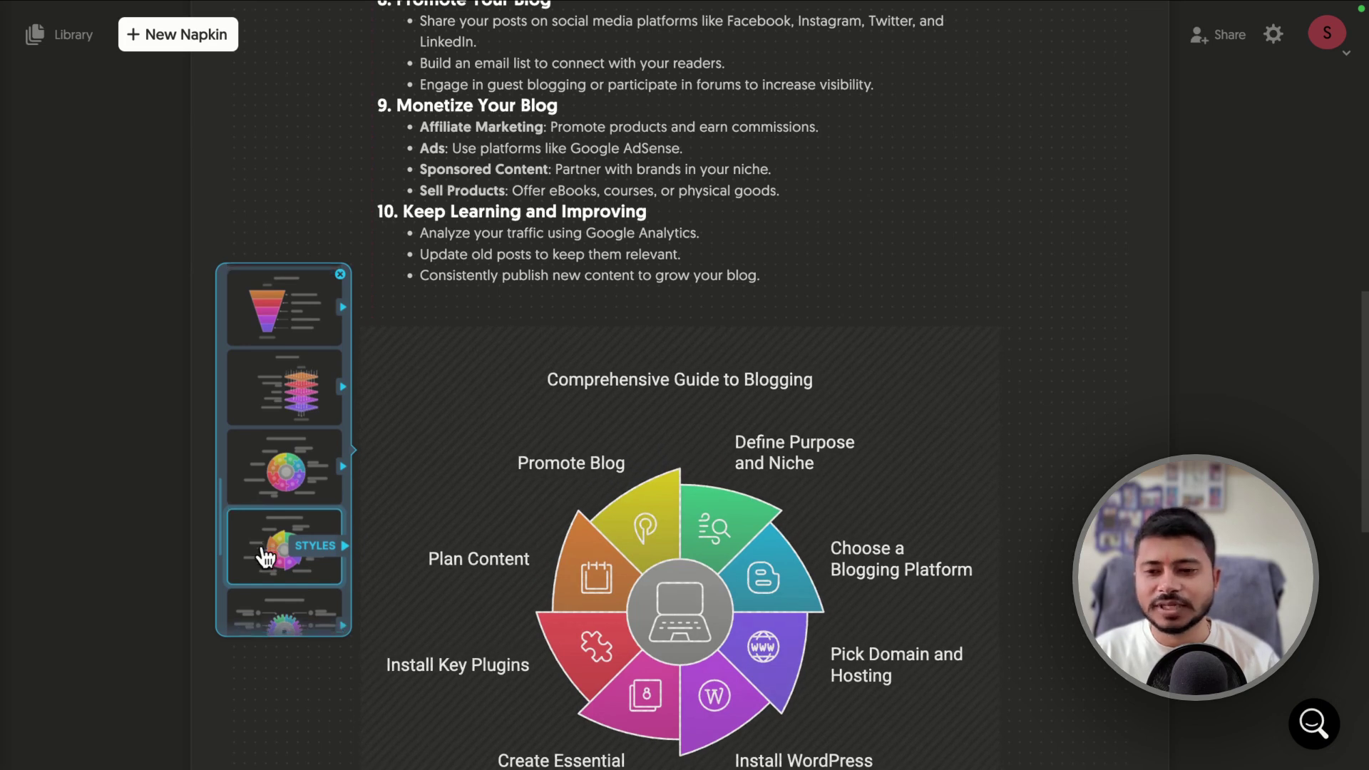
{"action": "key", "text": "Down"}
{"action": "key", "text": "Down"}
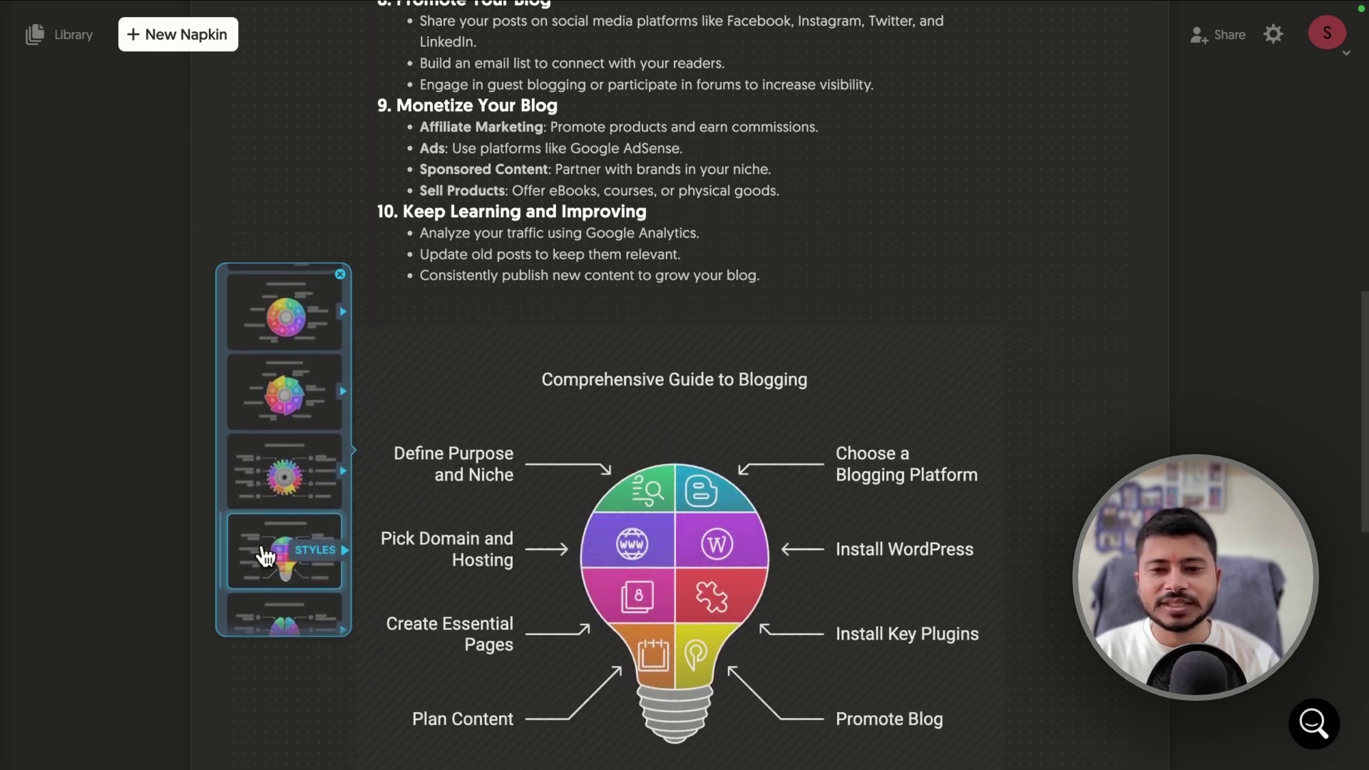
{"action": "key", "text": "Down"}
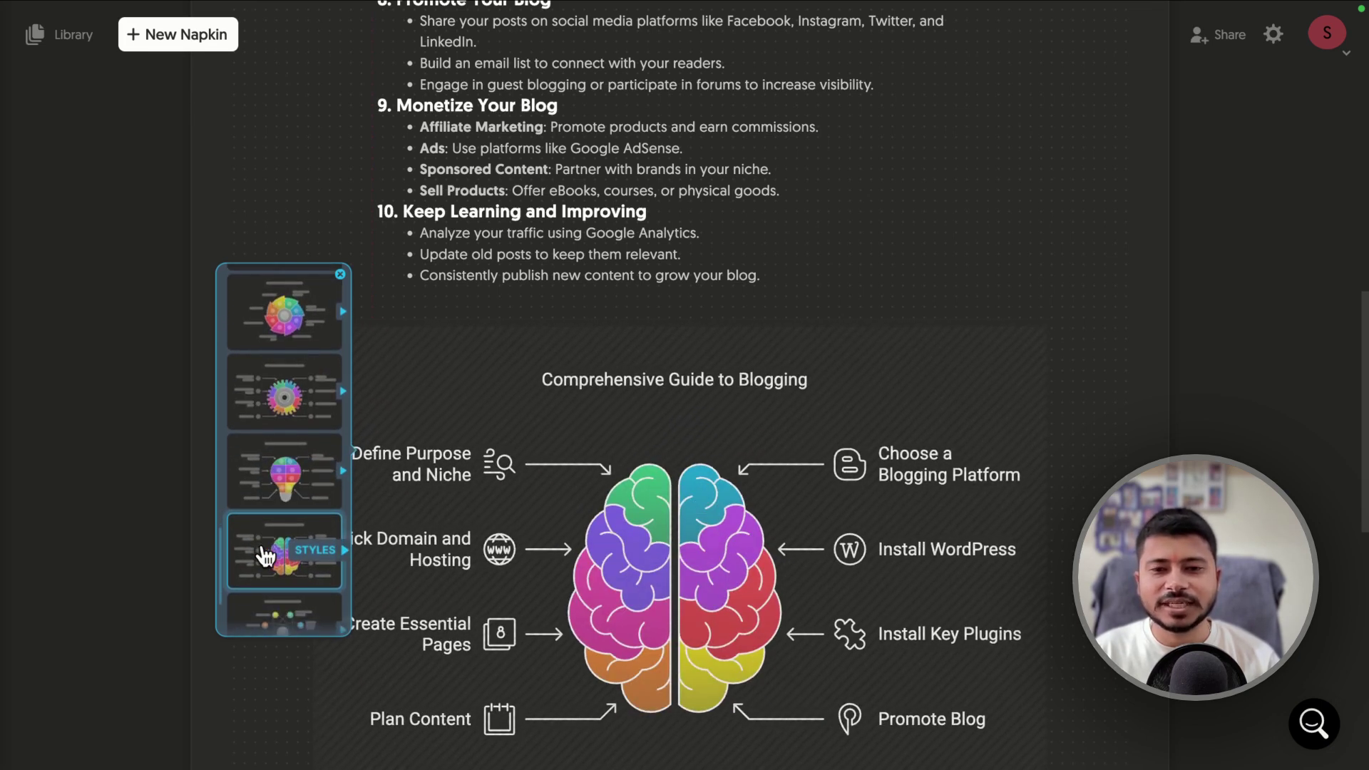
{"action": "key", "text": "Down"}
{"action": "key", "text": "Down"}
{"action": "key", "text": "Up"}
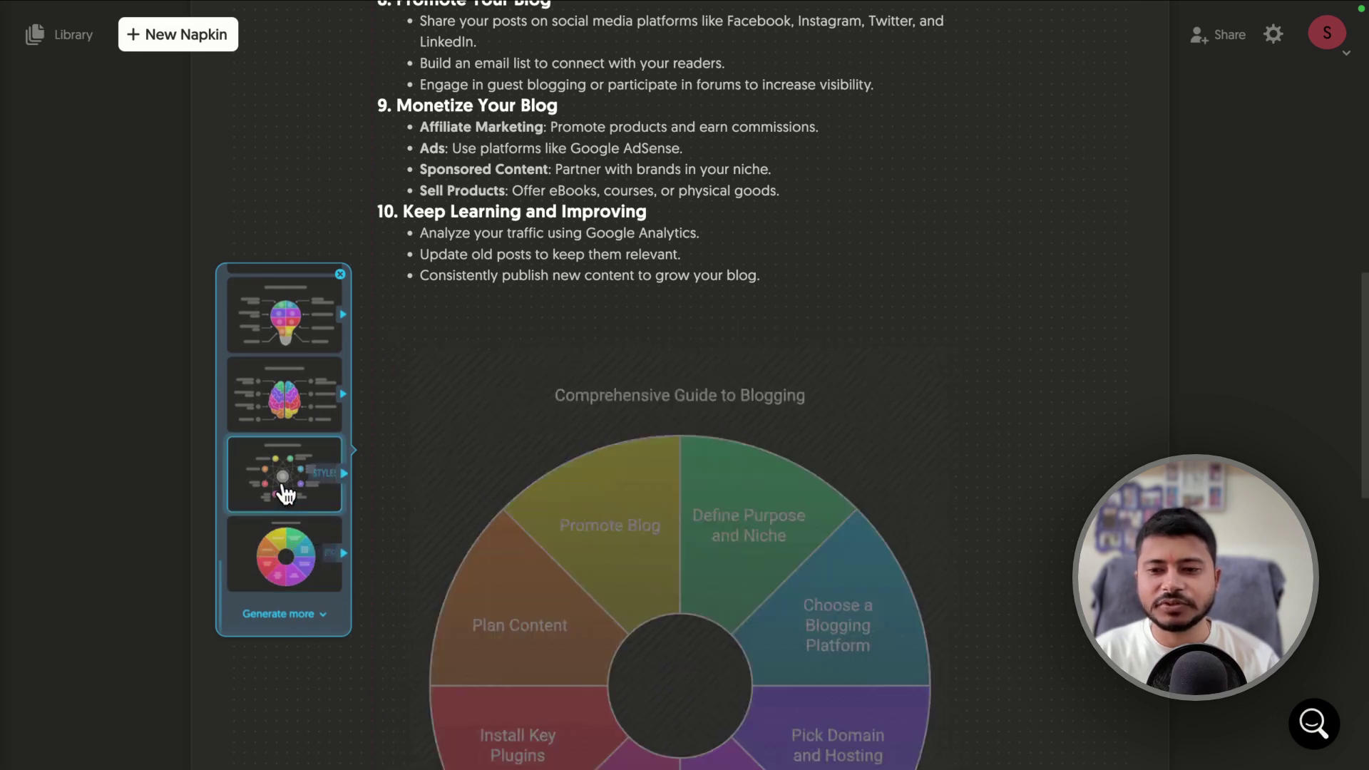
{"action": "key", "text": "Up"}
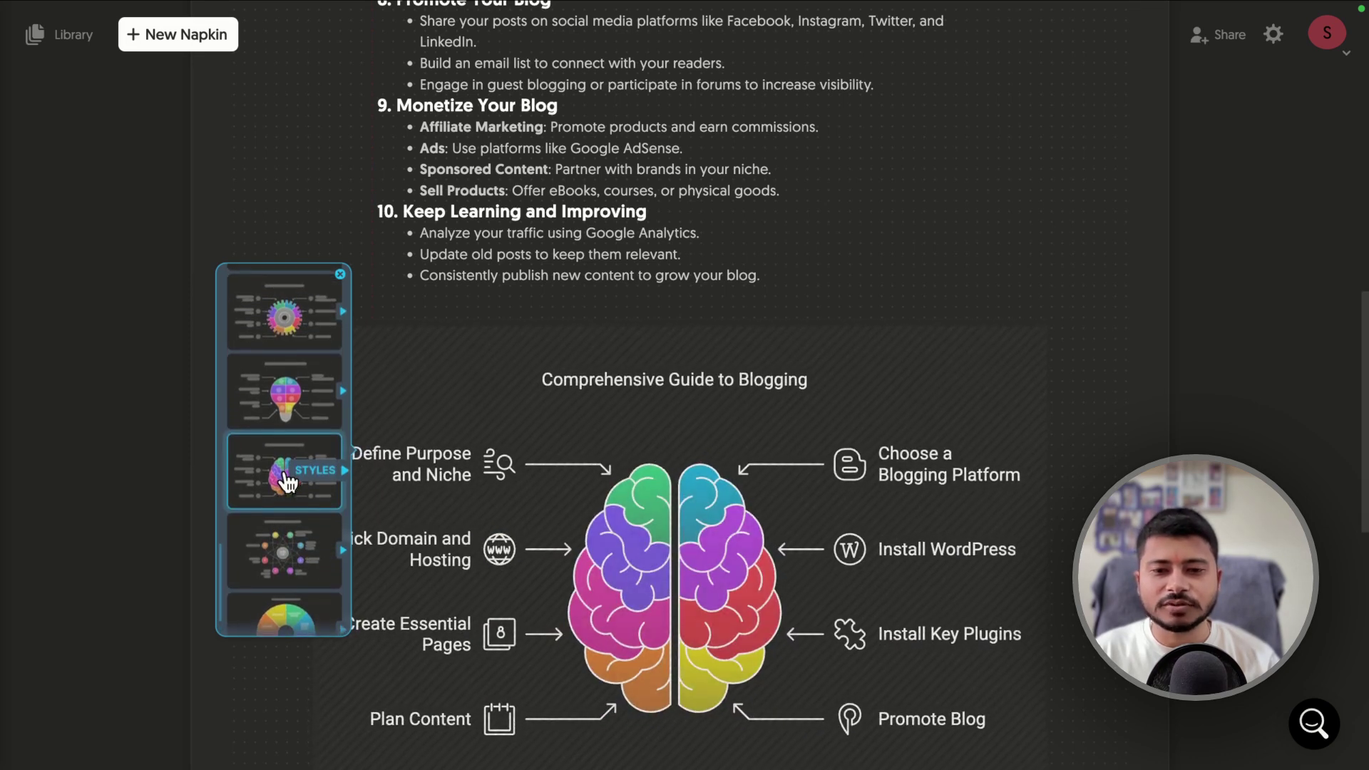
{"action": "scroll", "coordinate": [286, 451], "scroll_direction": "down", "scroll_amount": 3}
{"action": "left_click", "coordinate": [277, 418]}
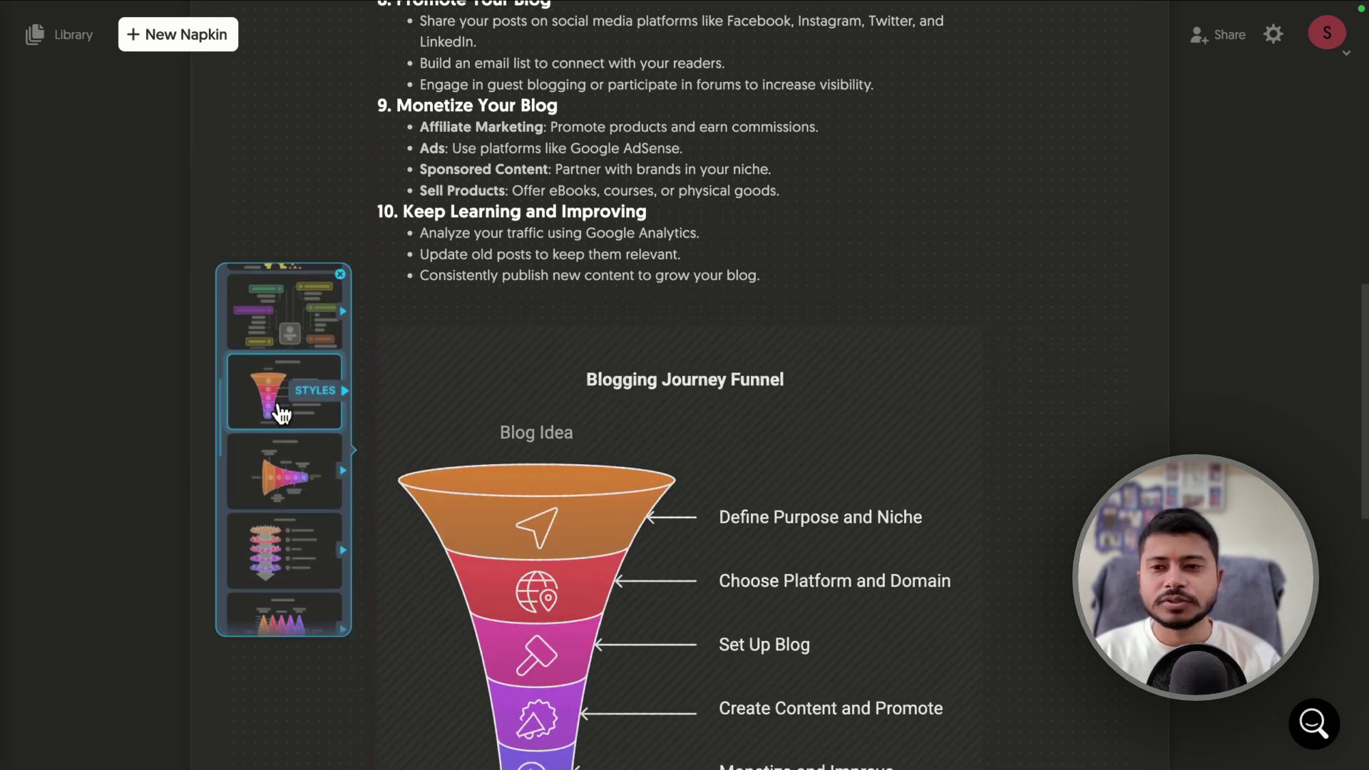
Step: Browse the funnel's colour and style variants and apply the light-purple filled one
{"action": "left_click", "coordinate": [313, 392]}
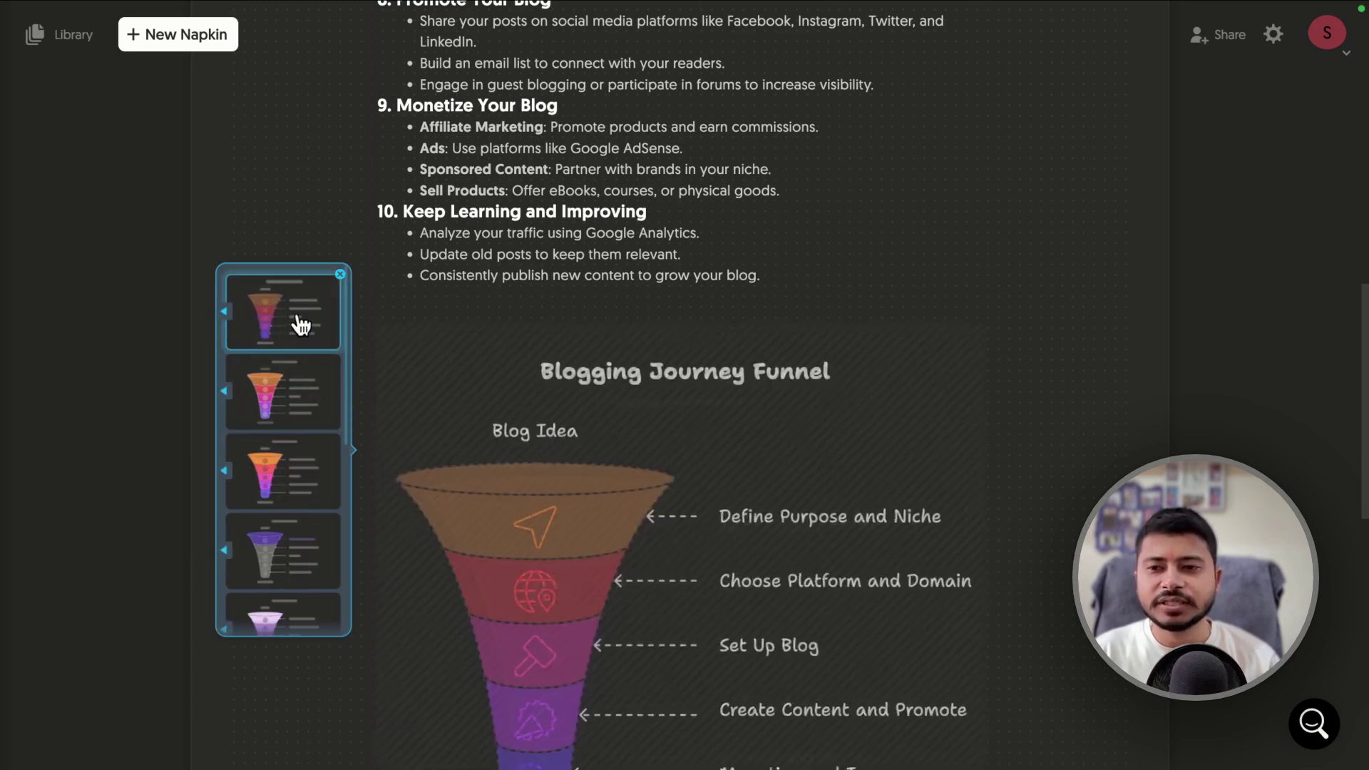
{"action": "scroll", "coordinate": [281, 581], "scroll_direction": "down", "scroll_amount": 2}
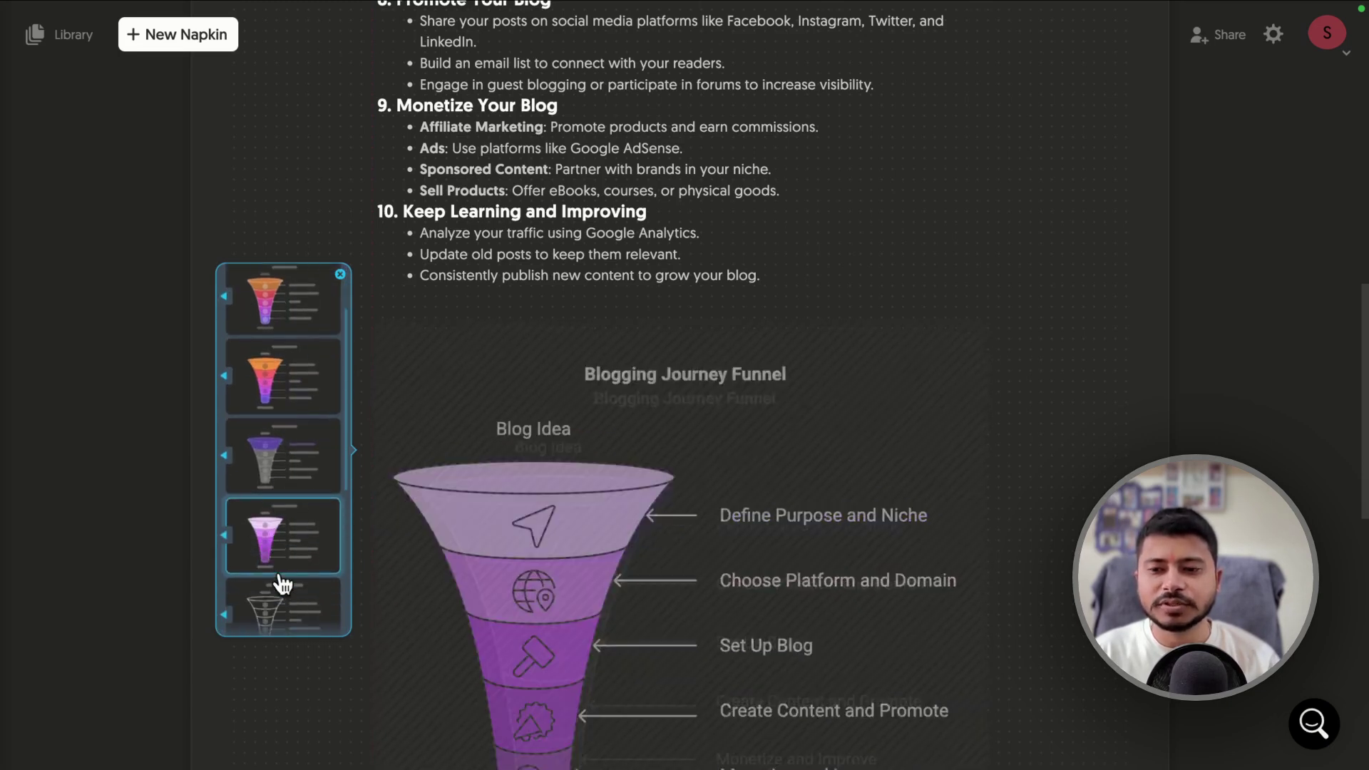
{"action": "scroll", "coordinate": [283, 583], "scroll_direction": "down", "scroll_amount": 3}
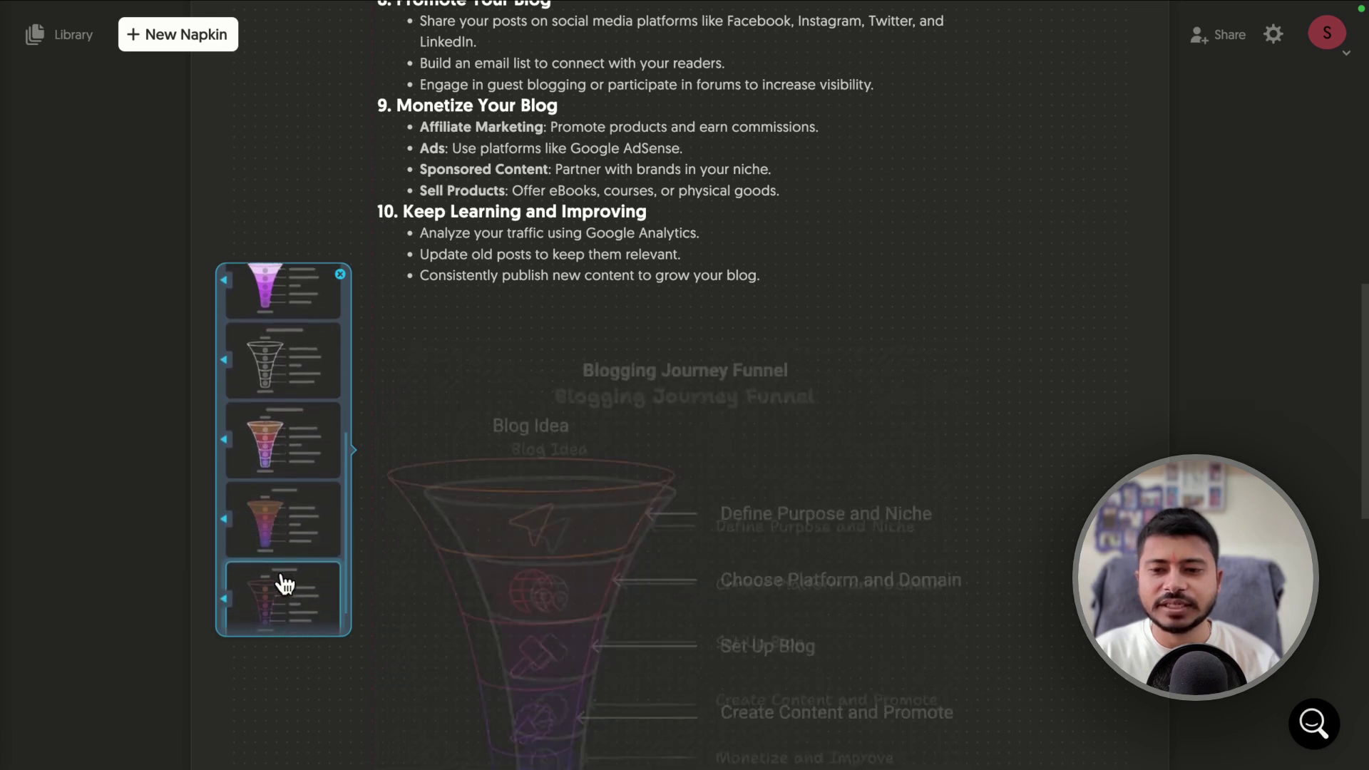
{"action": "scroll", "coordinate": [284, 583], "scroll_direction": "down", "scroll_amount": 1}
{"action": "scroll", "coordinate": [283, 579], "scroll_direction": "down", "scroll_amount": 3}
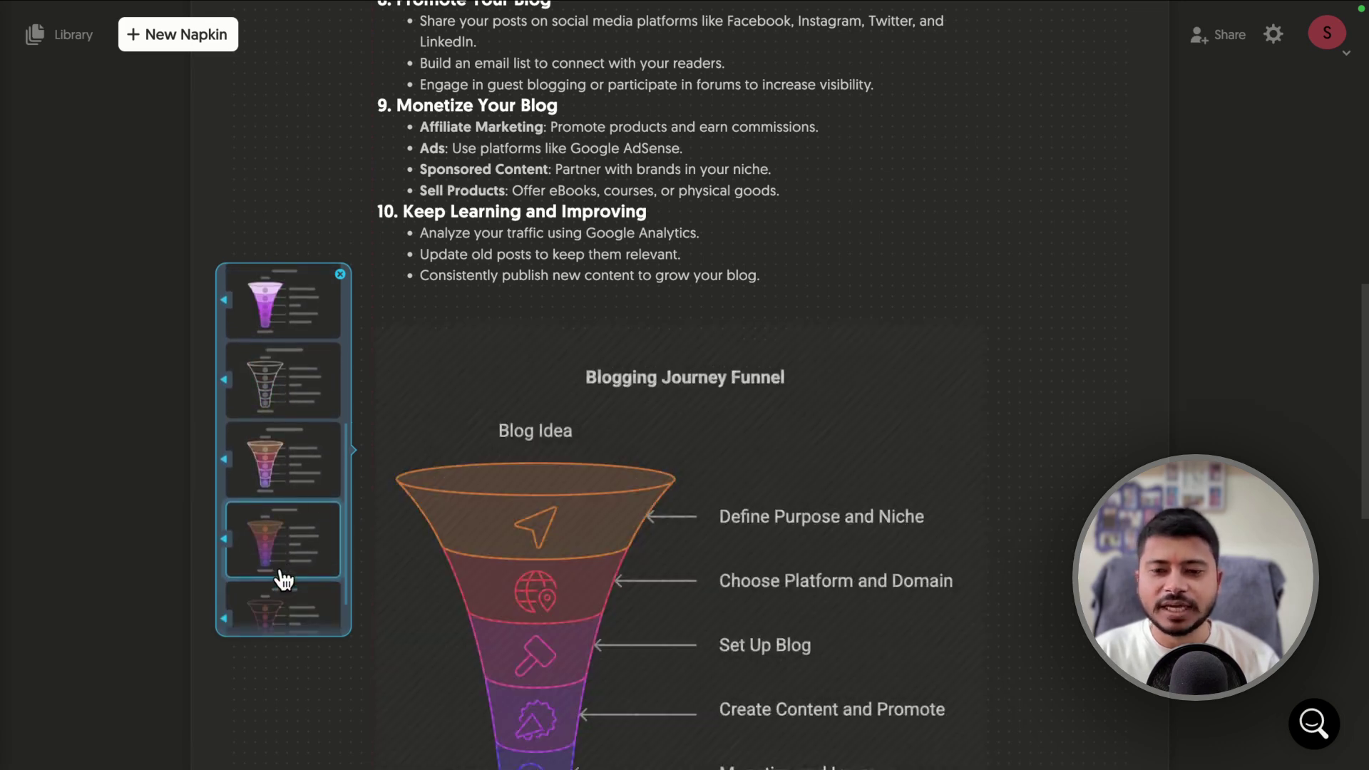
{"action": "scroll", "coordinate": [286, 506], "scroll_direction": "up", "scroll_amount": 1}
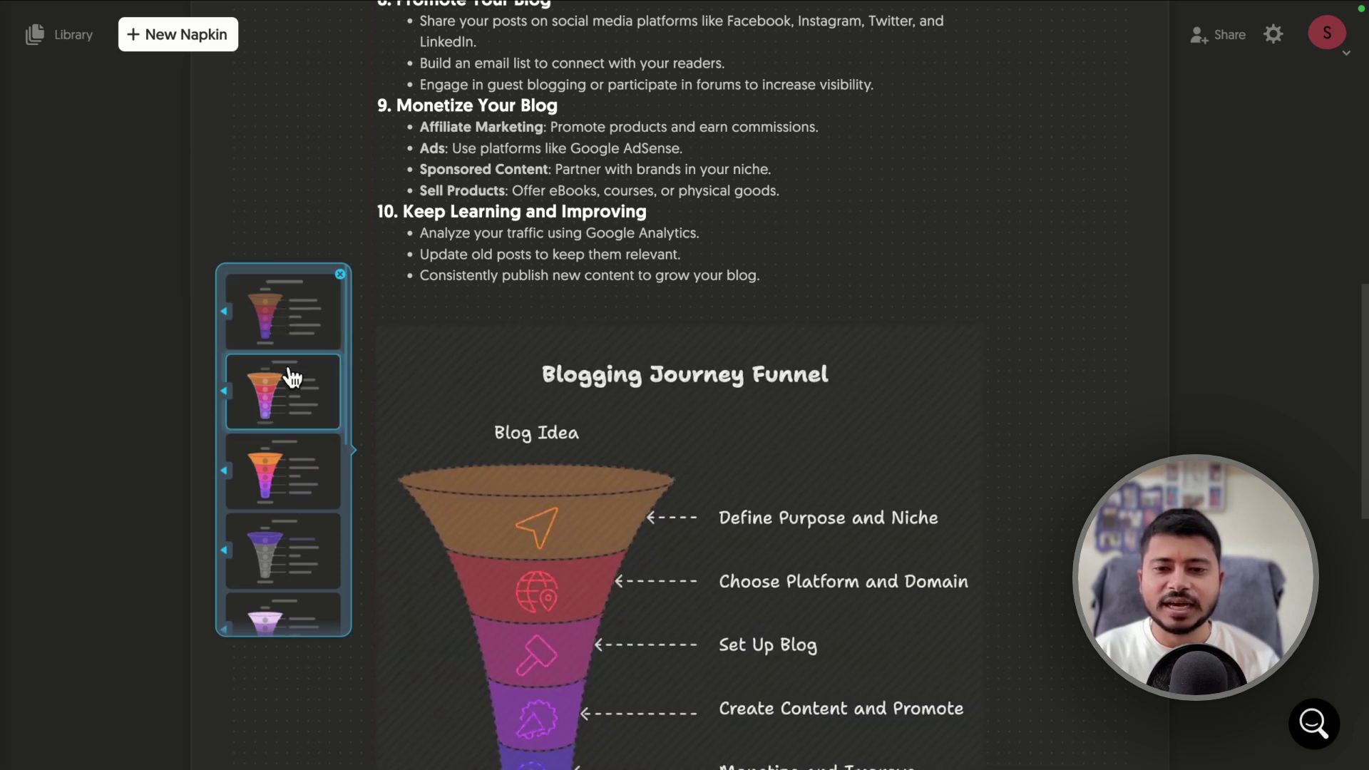
{"action": "scroll", "coordinate": [277, 477], "scroll_direction": "down", "scroll_amount": 1}
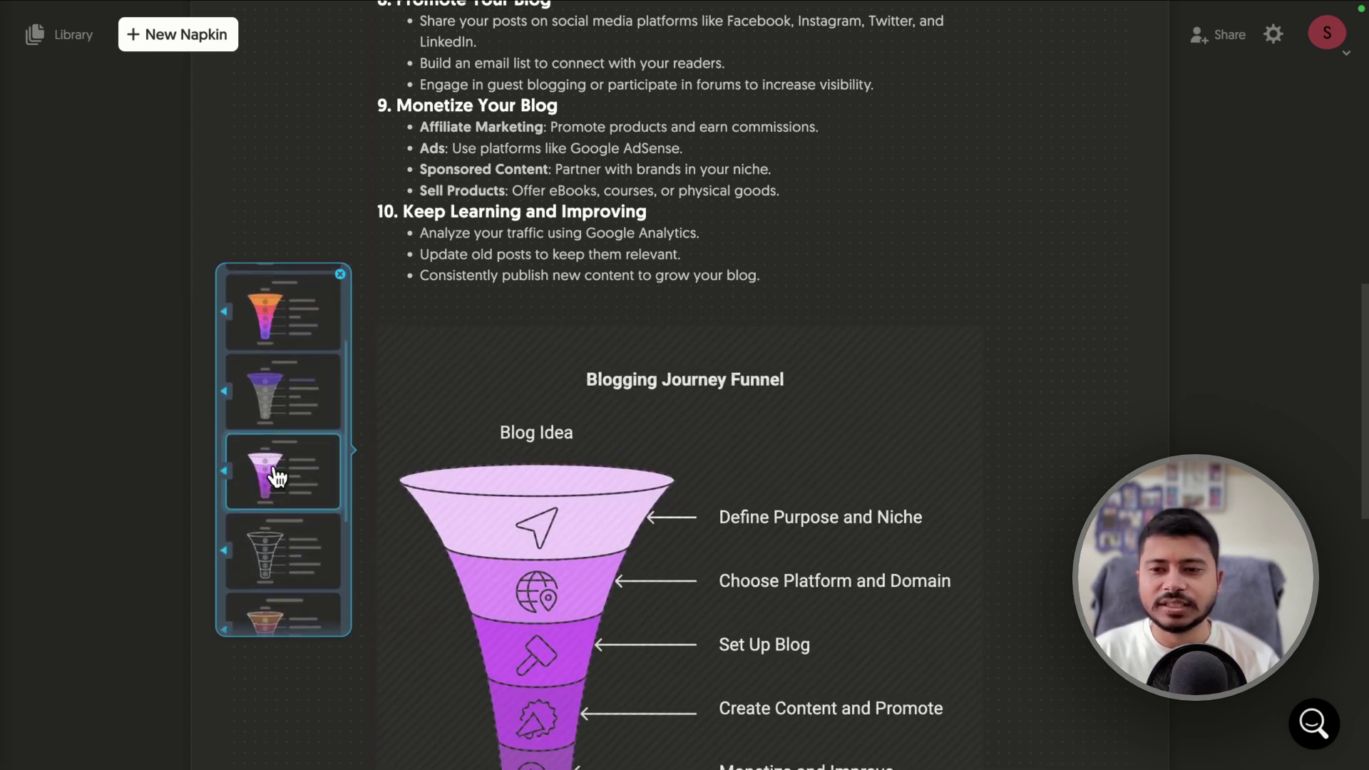
{"action": "left_click", "coordinate": [277, 476]}
{"action": "scroll", "coordinate": [820, 382], "scroll_direction": "down", "scroll_amount": 3}
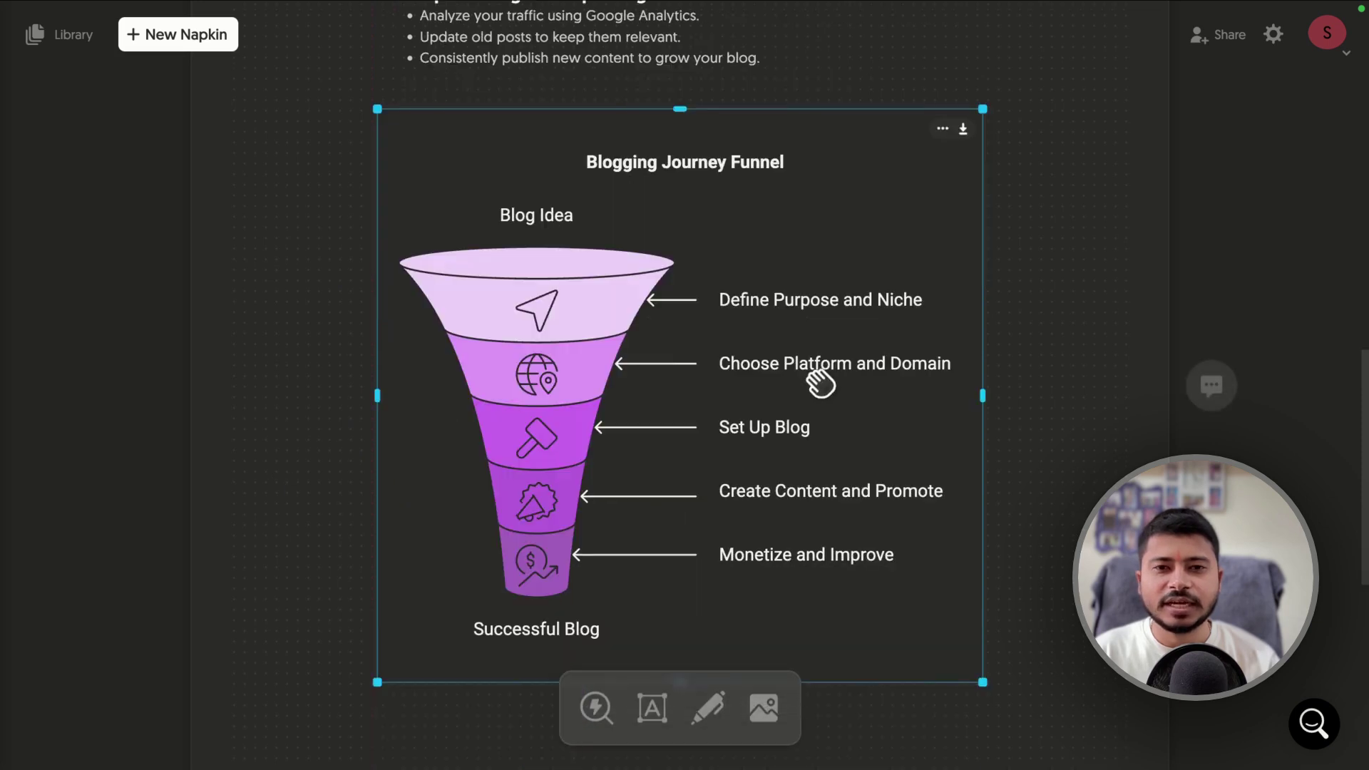
Step: Retitle the visual from 'Blogging Journey Funnel' to 'How to Start a Blog?'
{"action": "left_click", "coordinate": [753, 157]}
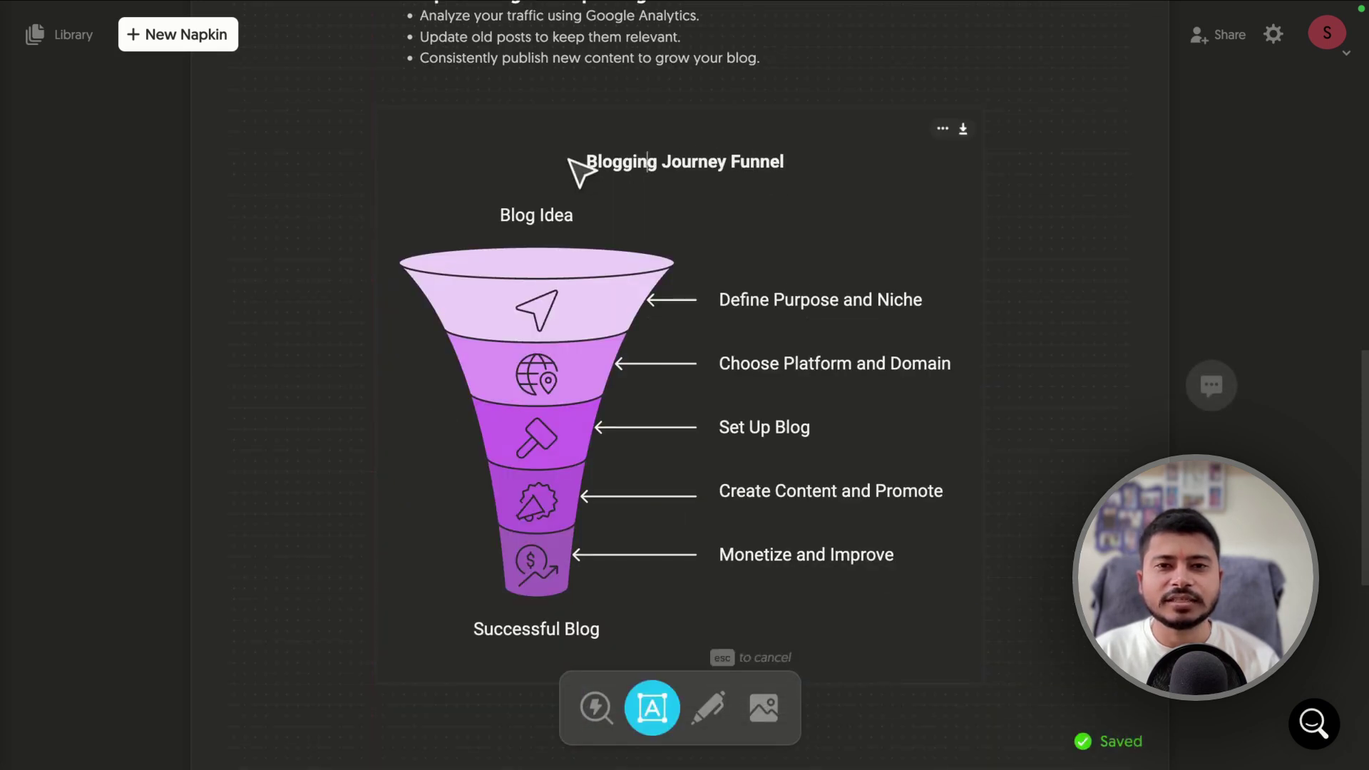
{"action": "left_click_drag", "start_coordinate": [589, 161], "coordinate": [804, 164]}
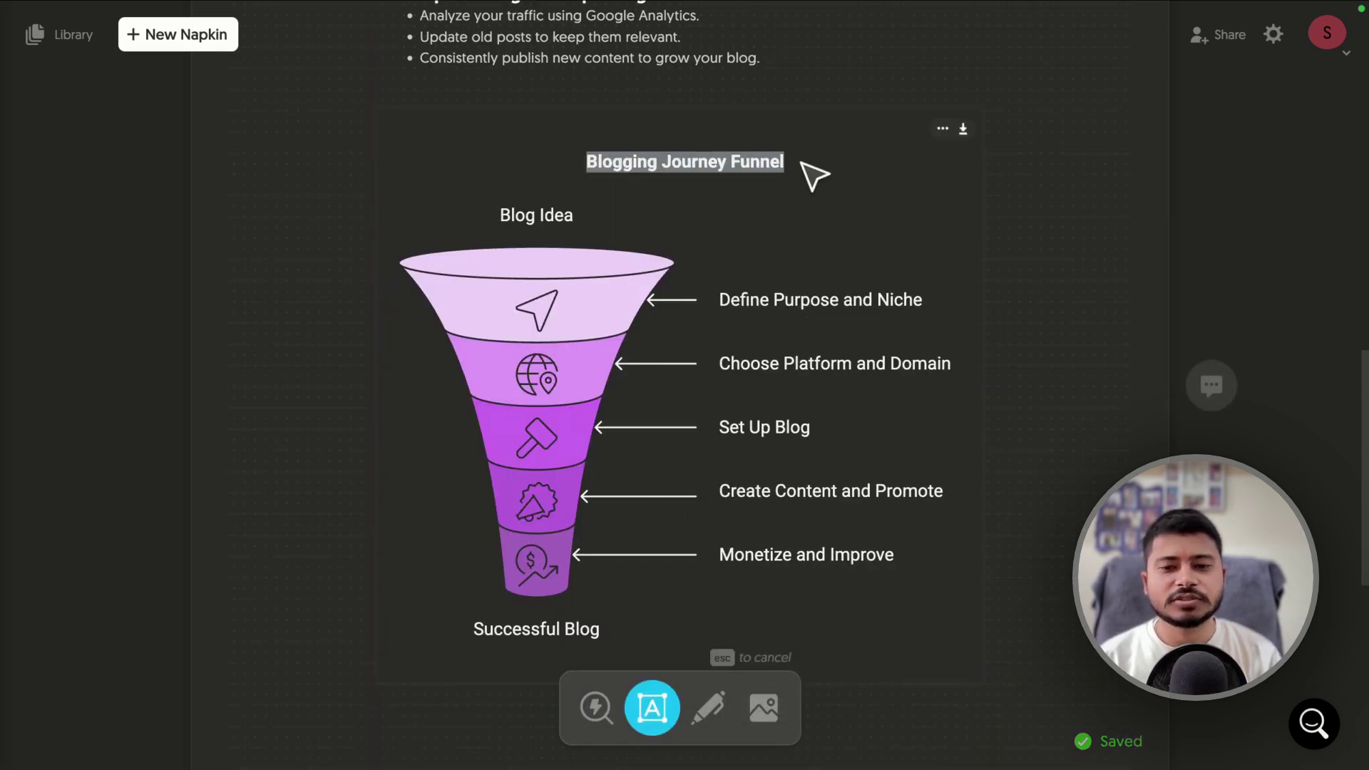
{"action": "type", "text": "How "}
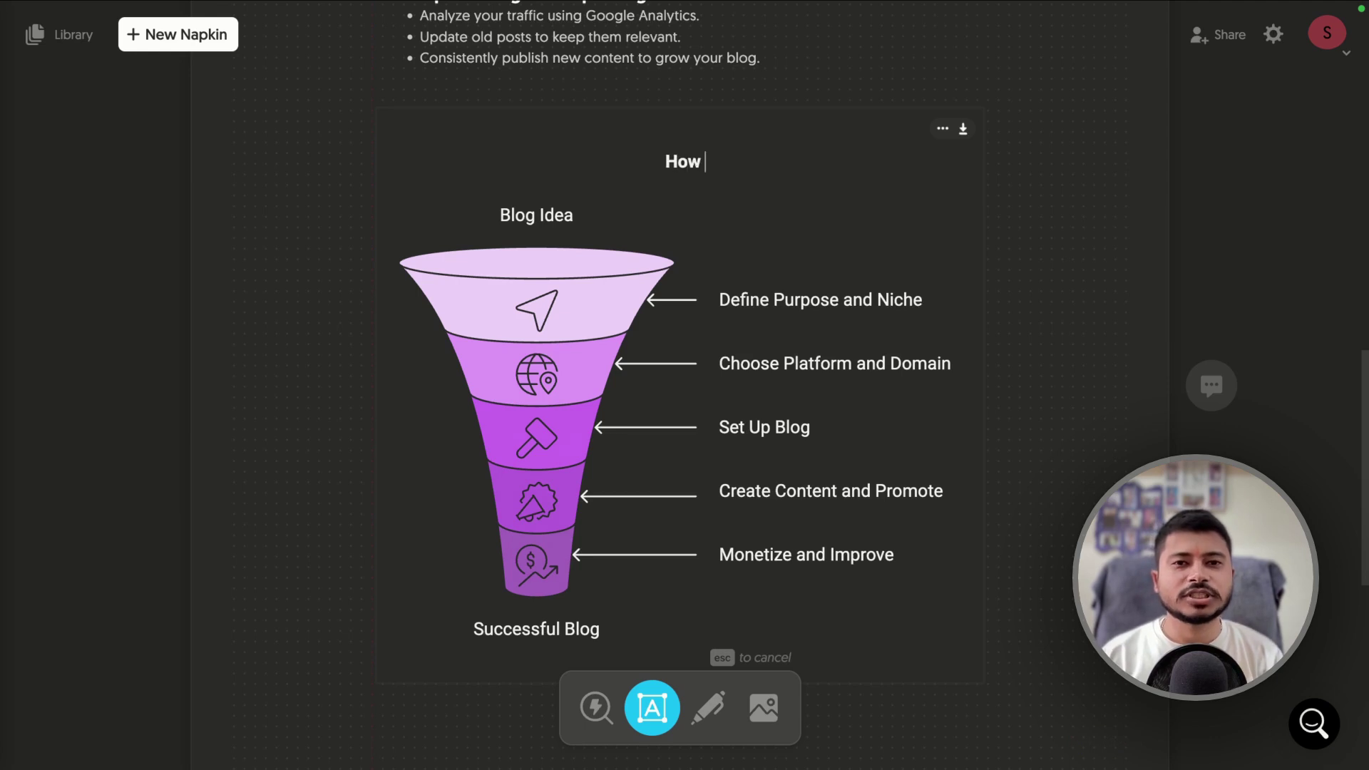
{"action": "type", "text": "to Start a Blog"}
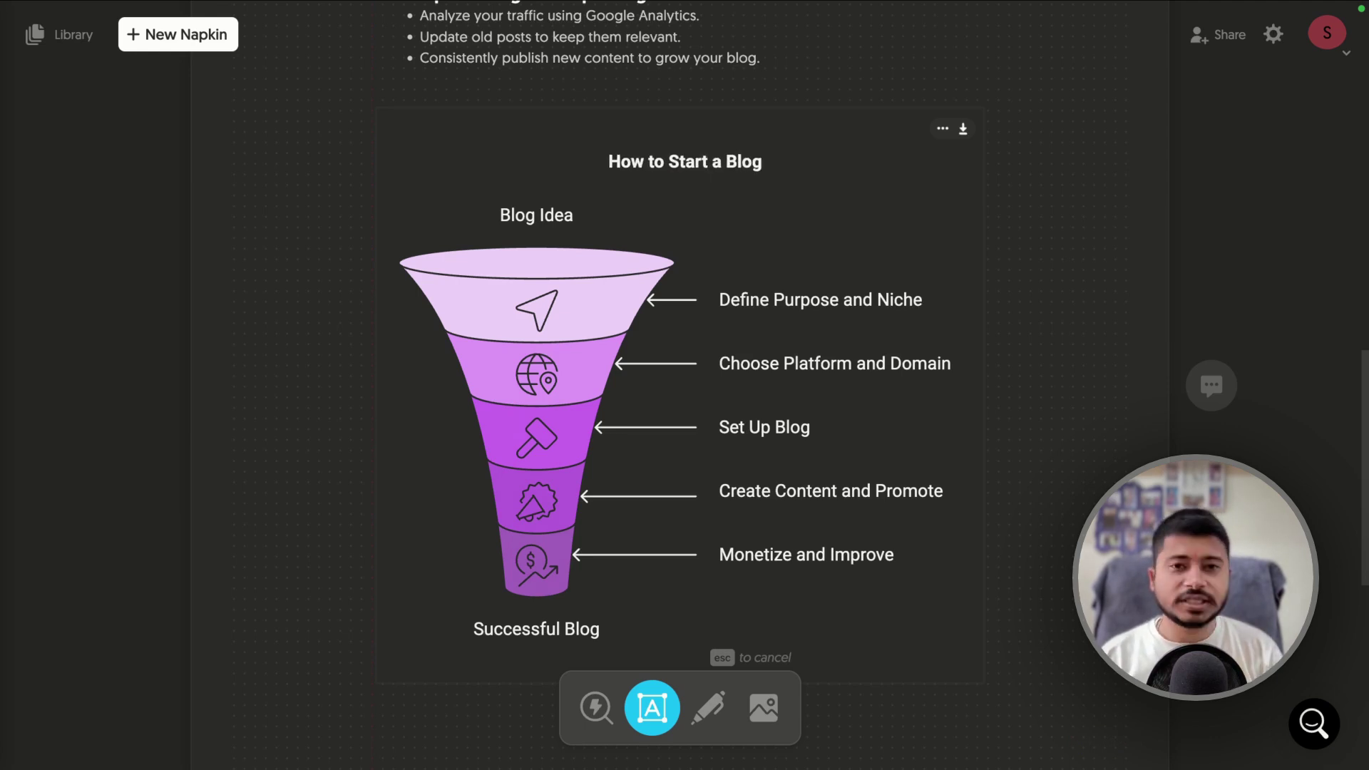
{"action": "type", "text": "?"}
Step: Delete the 'Blog Idea' label above the funnel
{"action": "left_click_drag", "start_coordinate": [498, 213], "coordinate": [613, 213]}
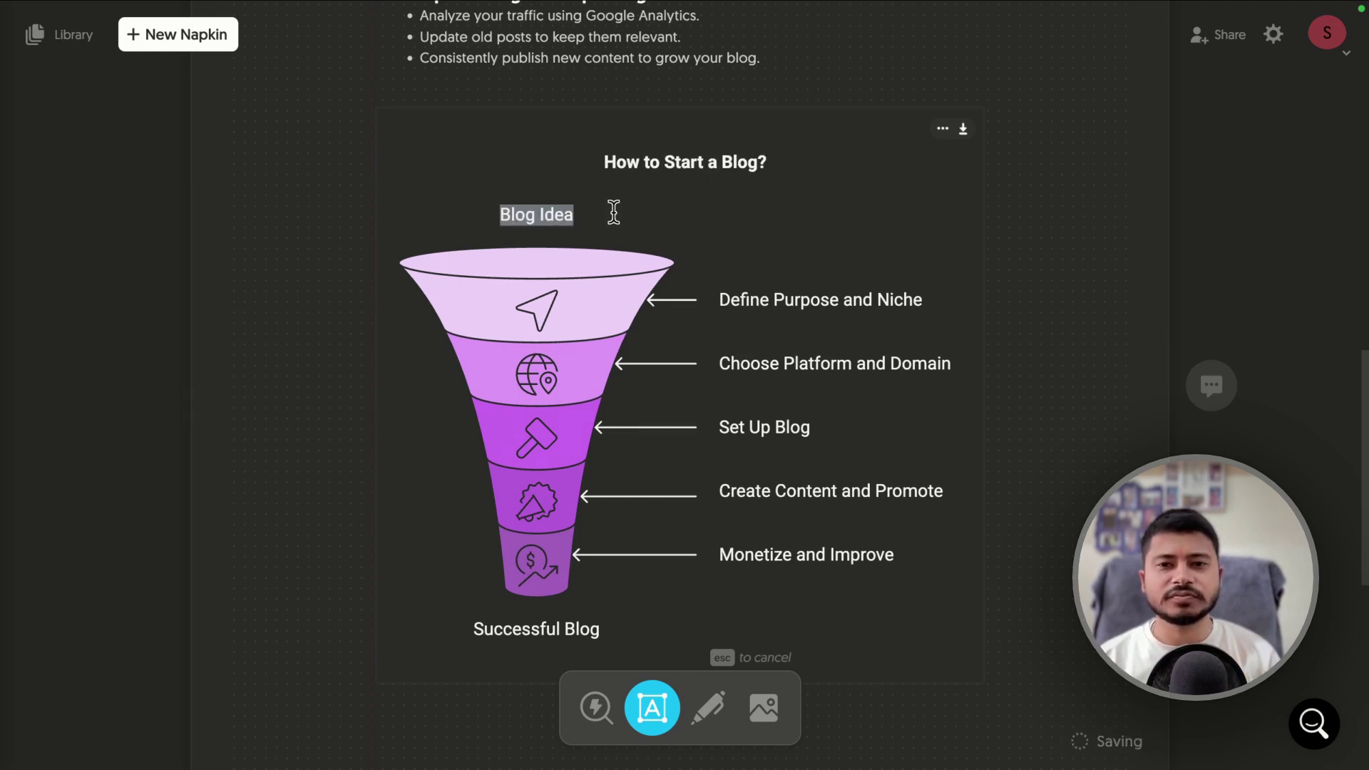
{"action": "key", "text": "BackSpace"}
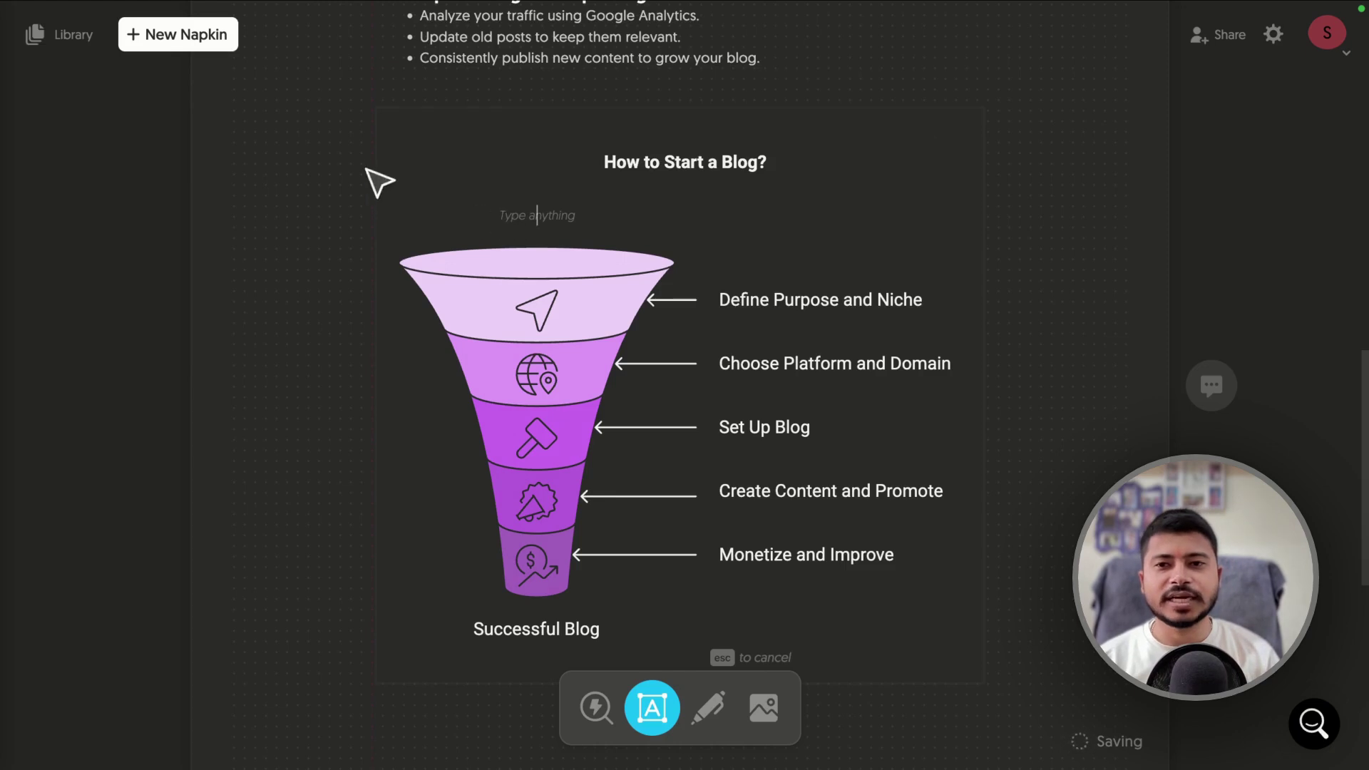
{"action": "left_click", "coordinate": [417, 153]}
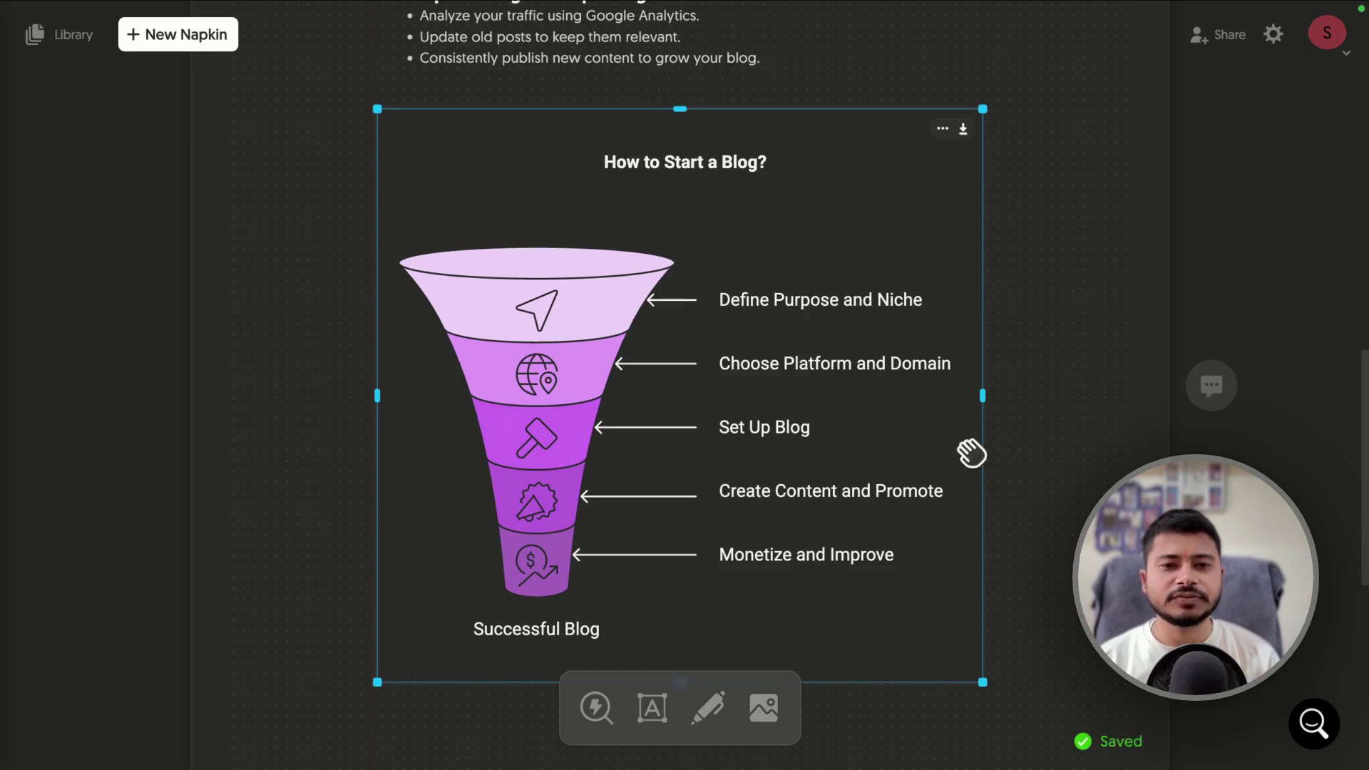
Step: Export the funnel as a 3x PNG in light colour mode with a transparent background
{"action": "left_click", "coordinate": [963, 130]}
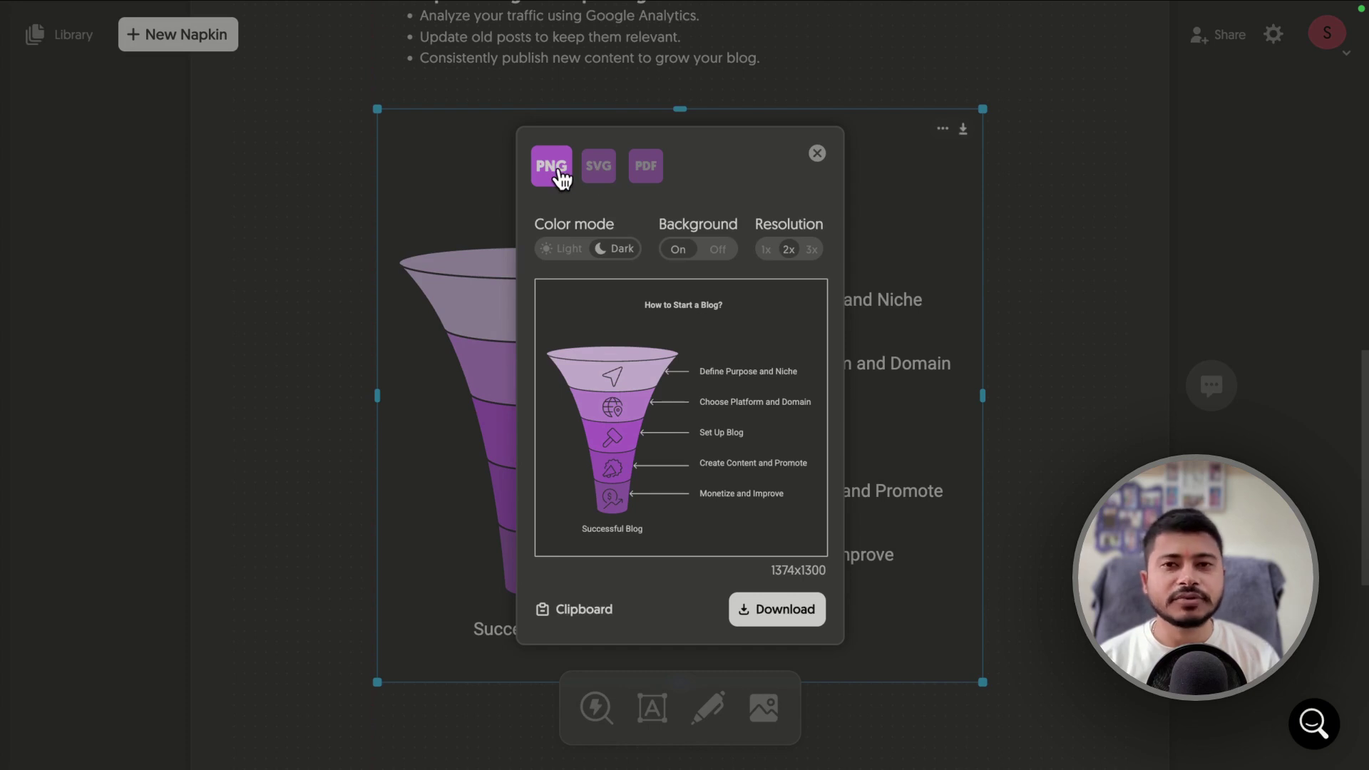
{"action": "left_click", "coordinate": [591, 174]}
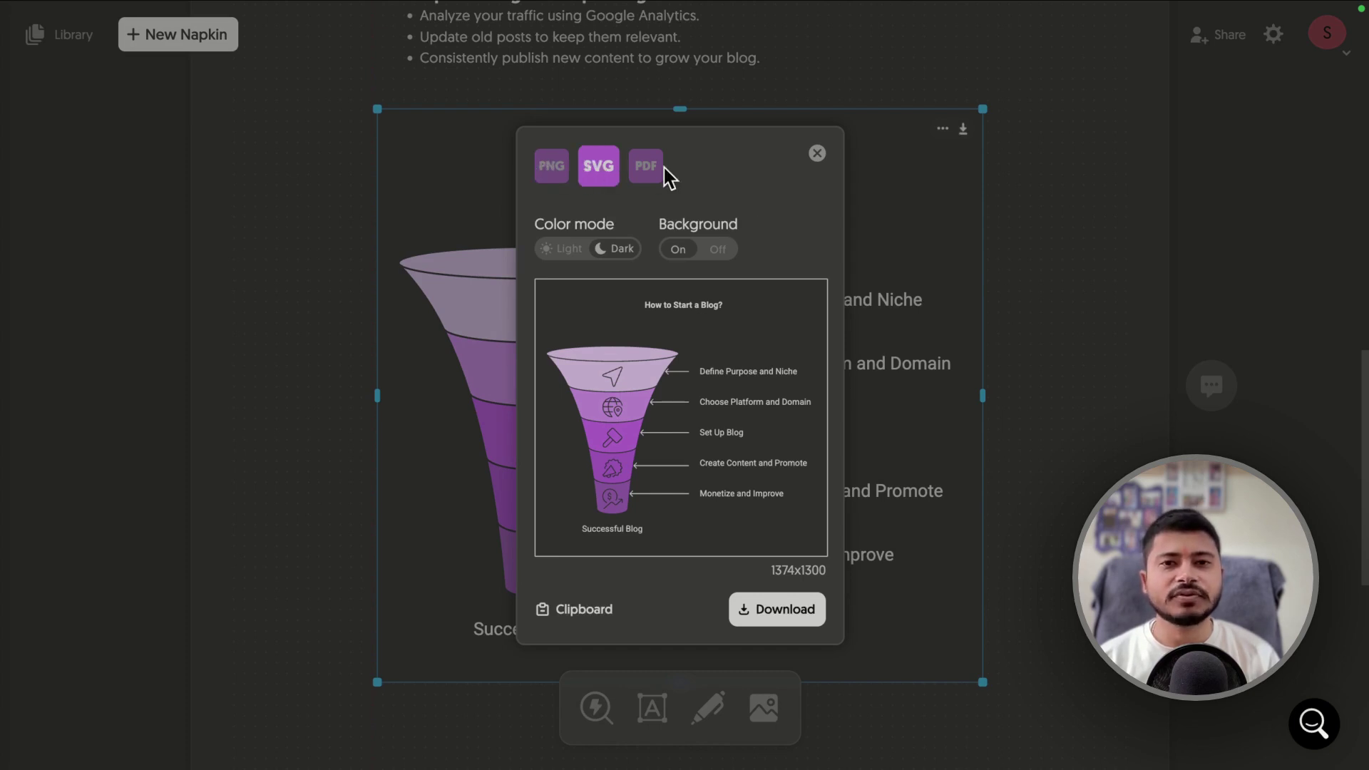
{"action": "left_click", "coordinate": [653, 171]}
{"action": "left_click", "coordinate": [548, 170]}
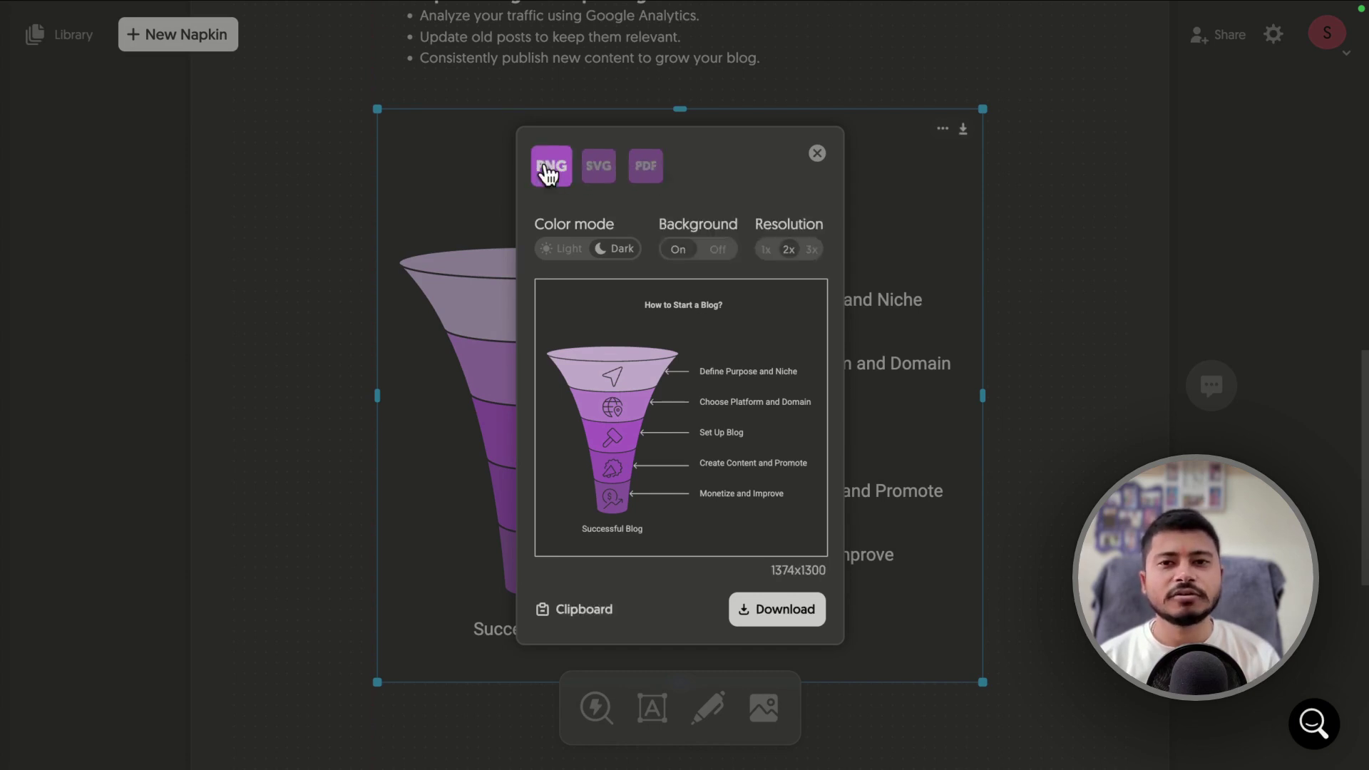
{"action": "left_click", "coordinate": [562, 250]}
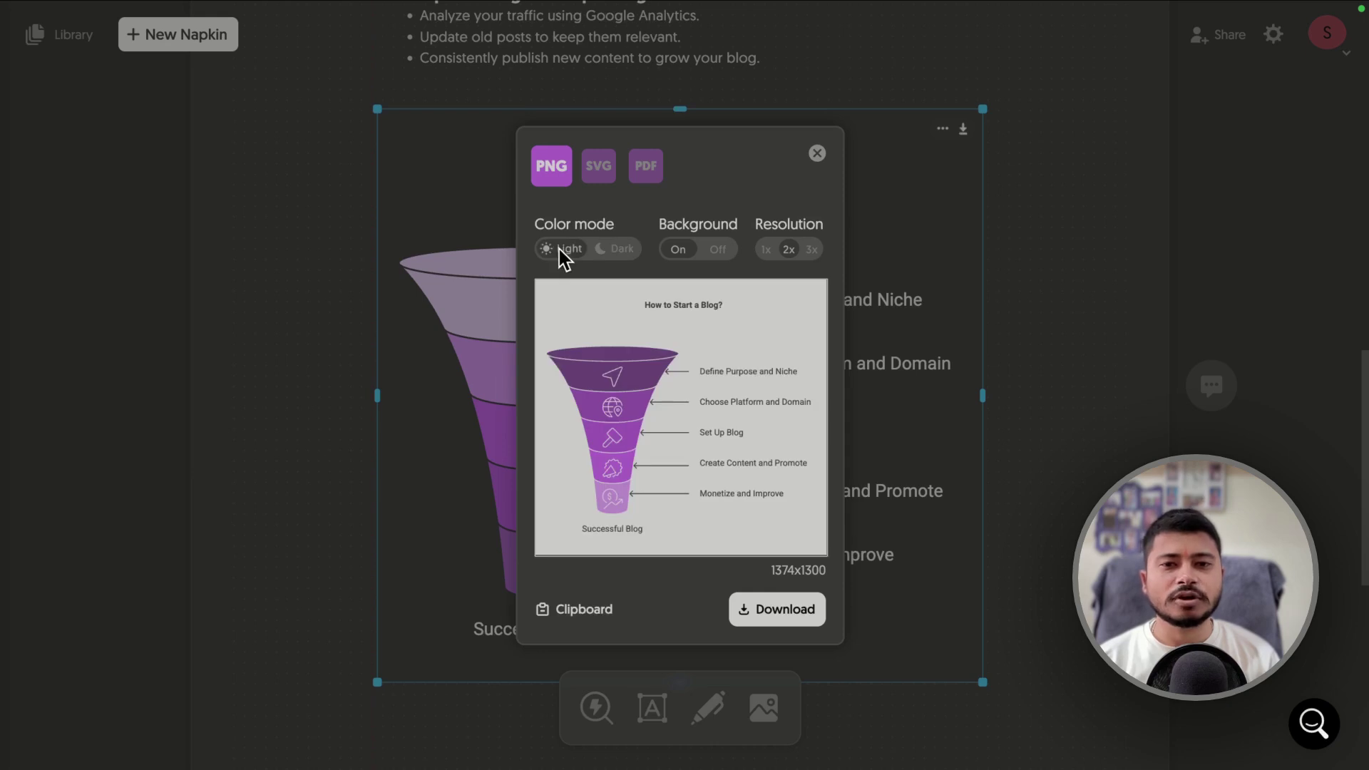
{"action": "left_click", "coordinate": [617, 251]}
{"action": "left_click", "coordinate": [617, 249]}
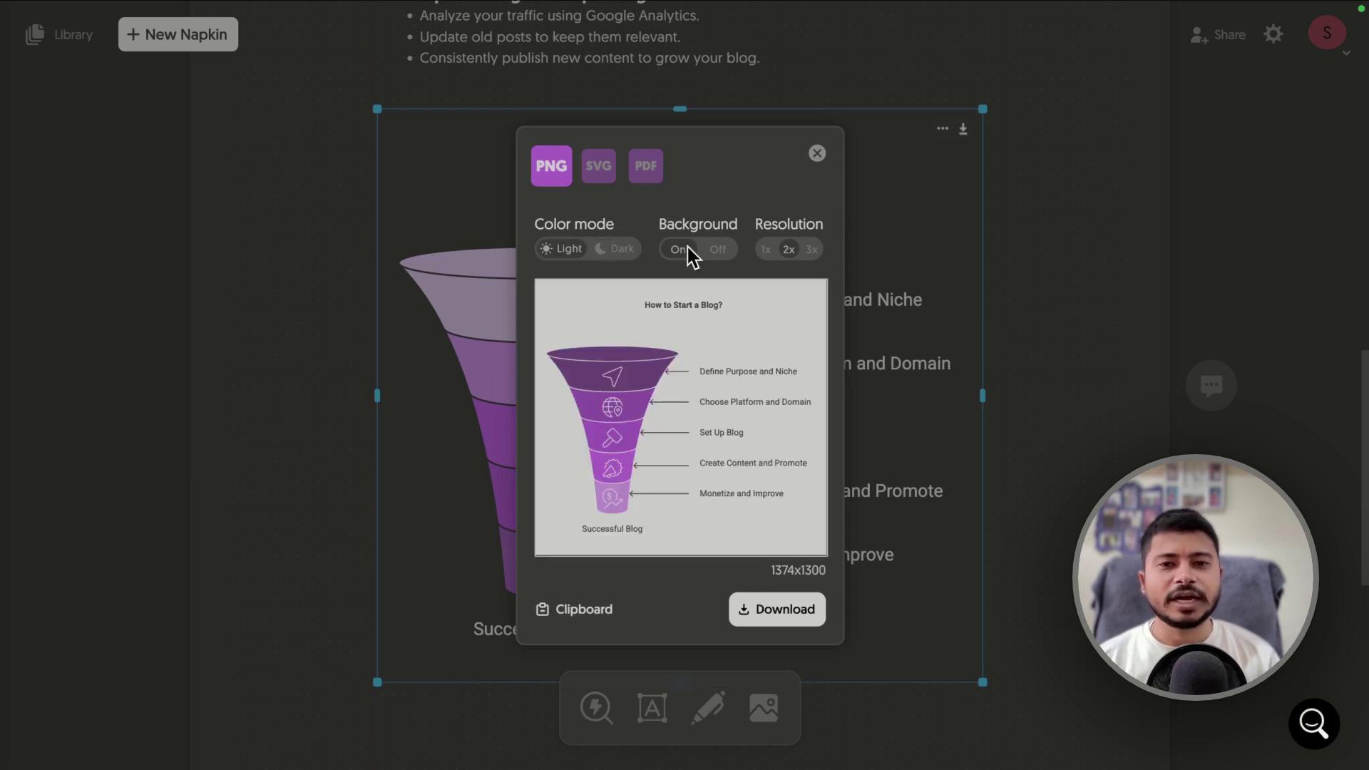
{"action": "left_click", "coordinate": [716, 253]}
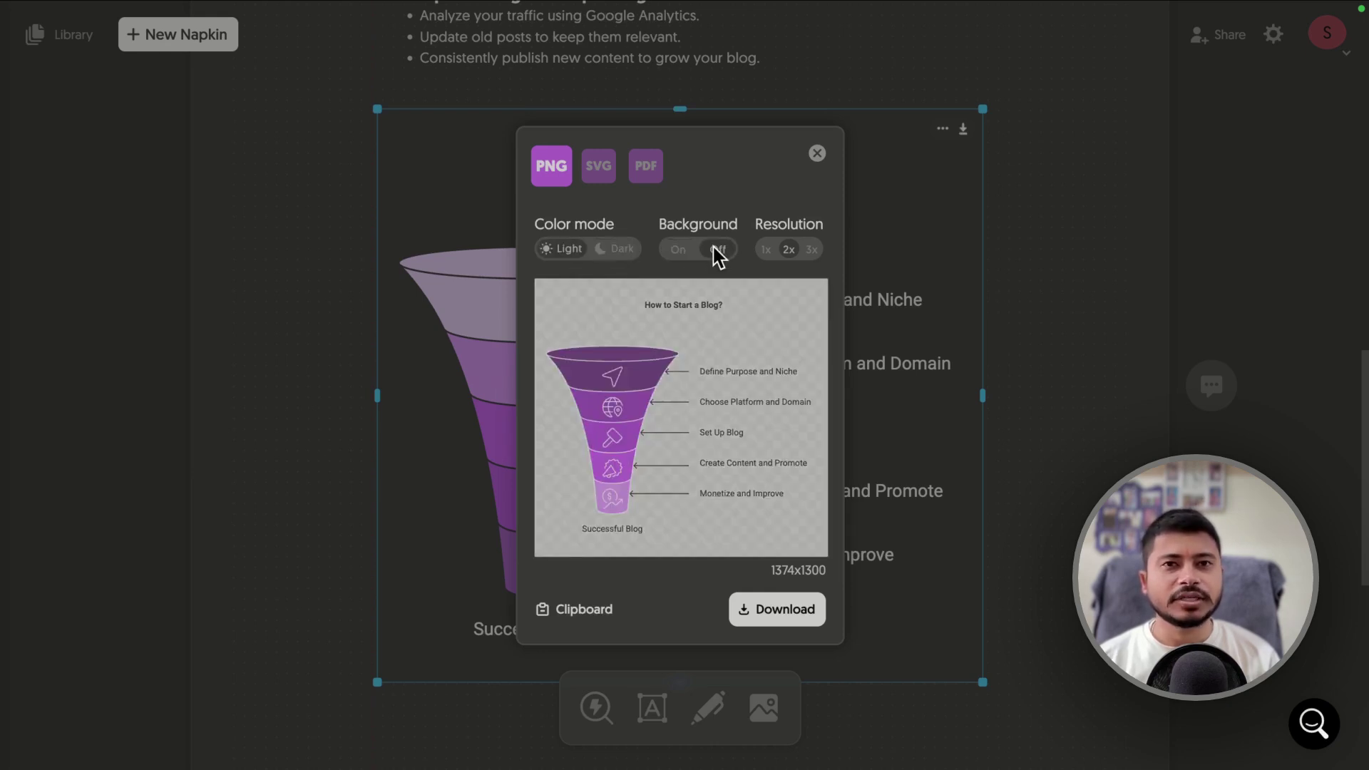
{"action": "left_click", "coordinate": [809, 252]}
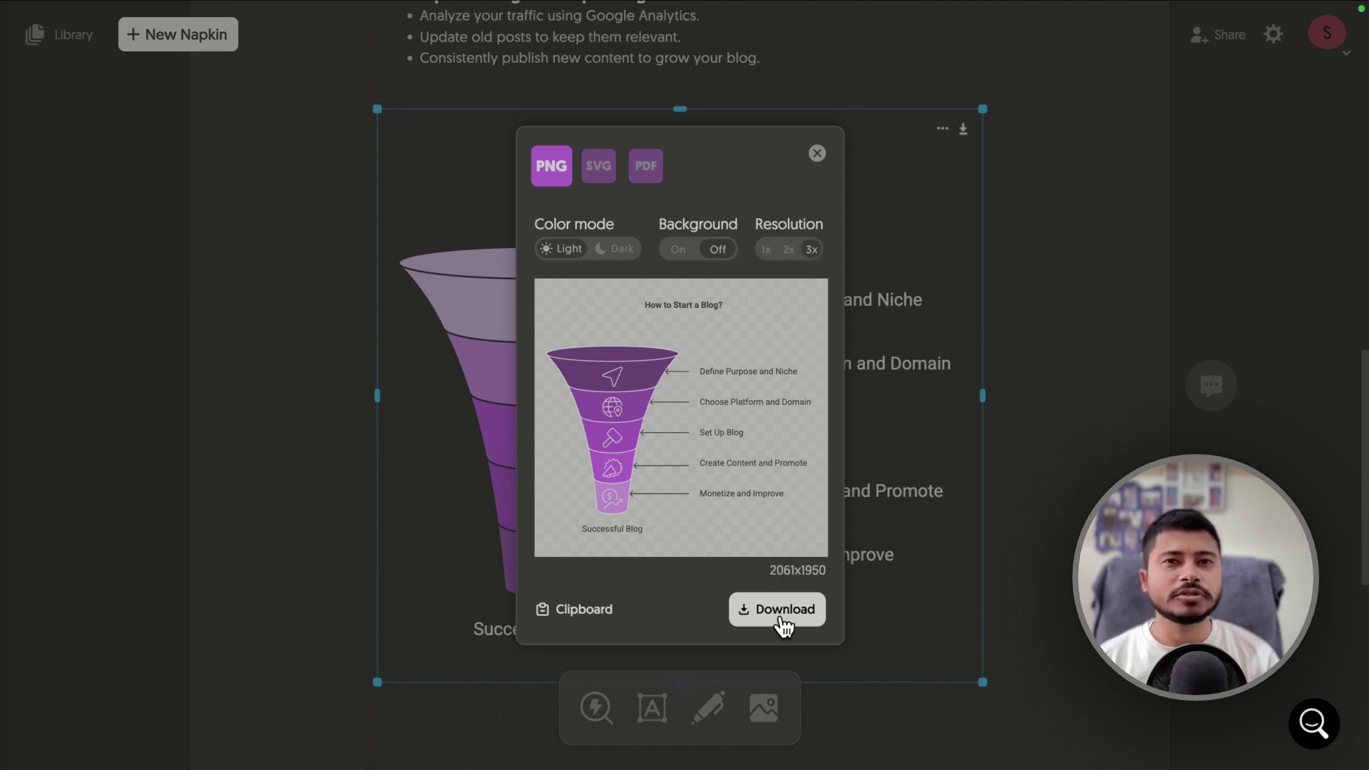
{"action": "left_click", "coordinate": [817, 153]}
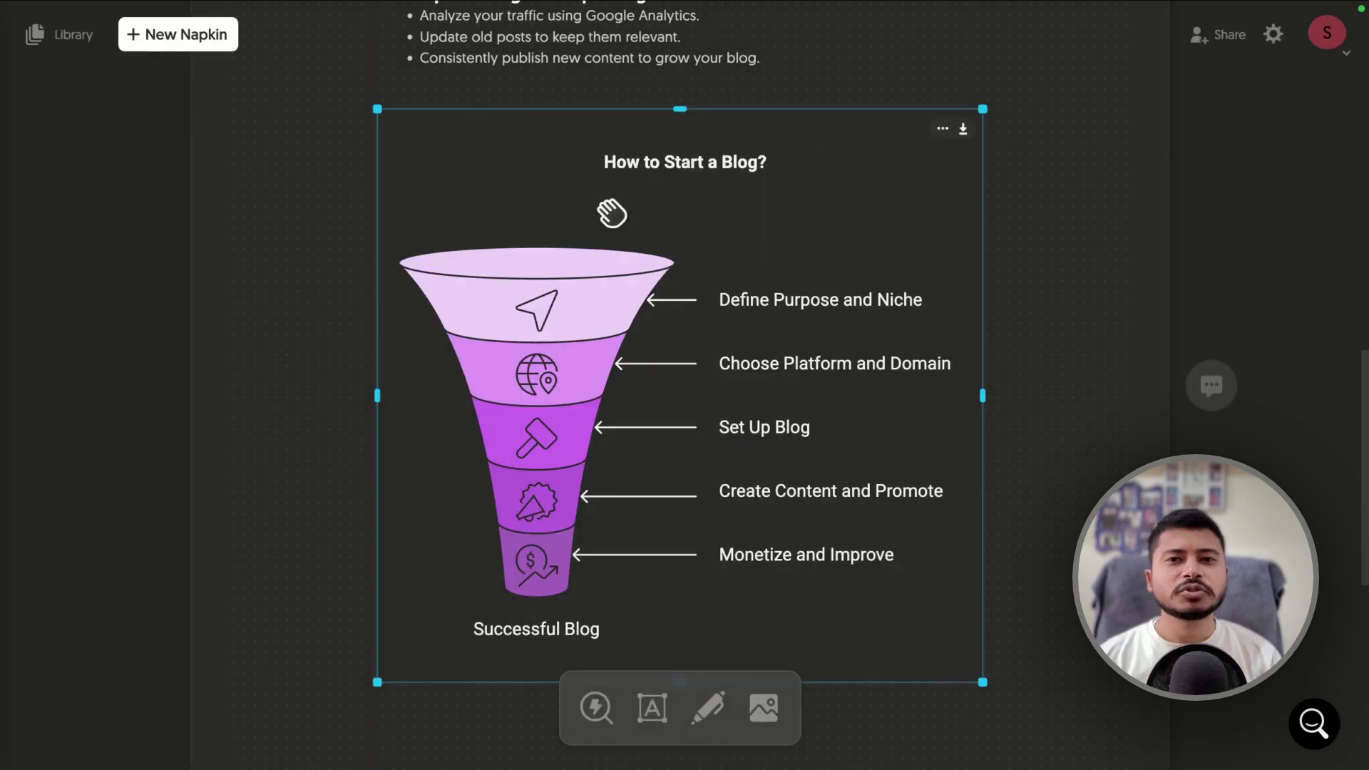
Step: Insert a funnel layer below 'Choose Platform and Domain' and label it 'Buy Hosting'
{"action": "left_click", "coordinate": [606, 321]}
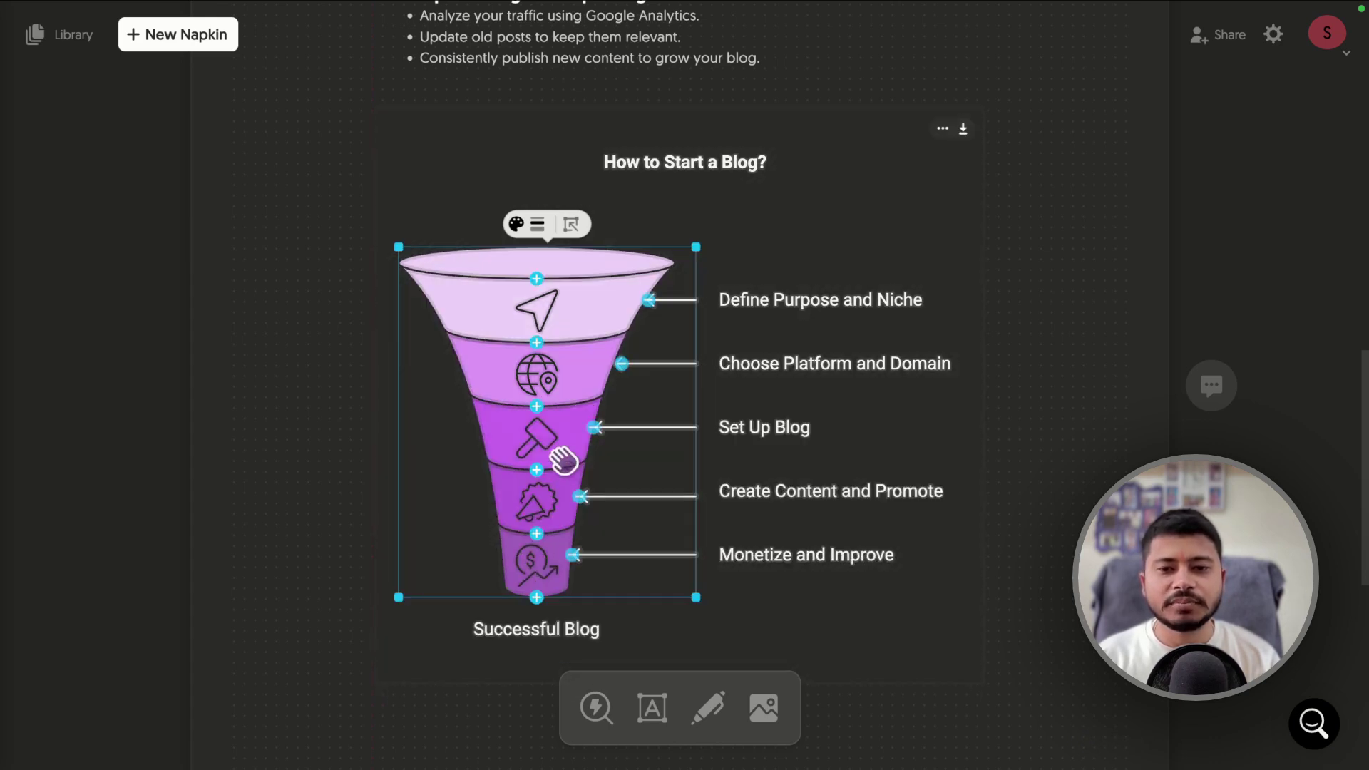
{"action": "left_click", "coordinate": [536, 417]}
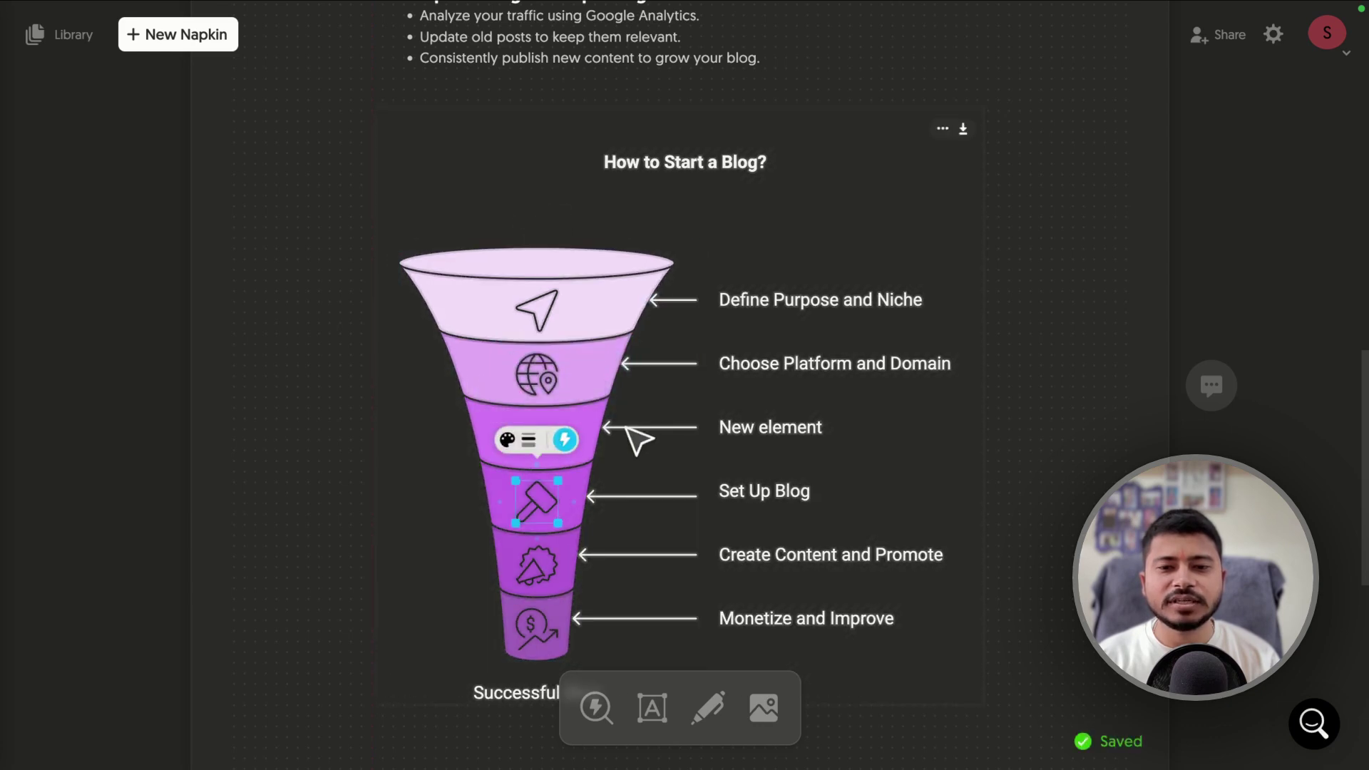
{"action": "left_click", "coordinate": [602, 428]}
{"action": "double_click", "coordinate": [884, 433]}
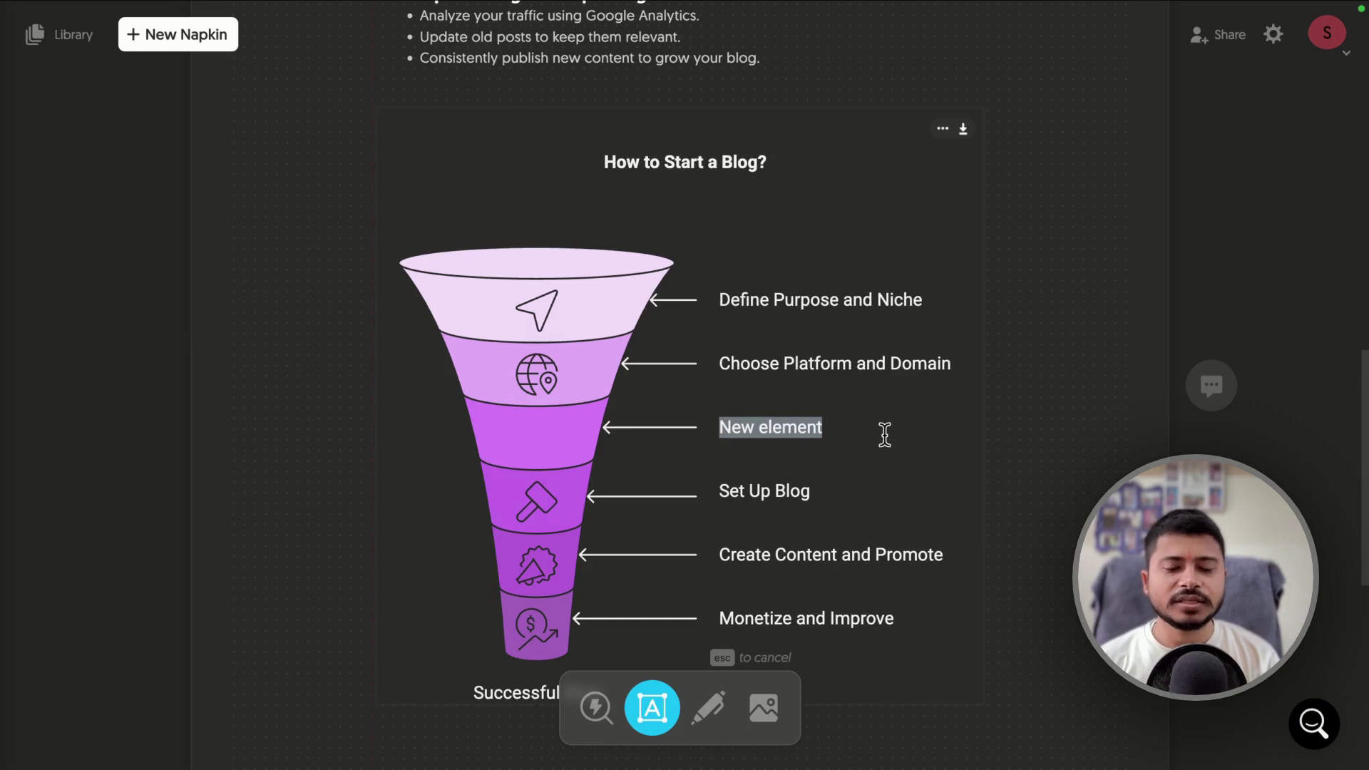
{"action": "type", "text": "Buy Hosting"}
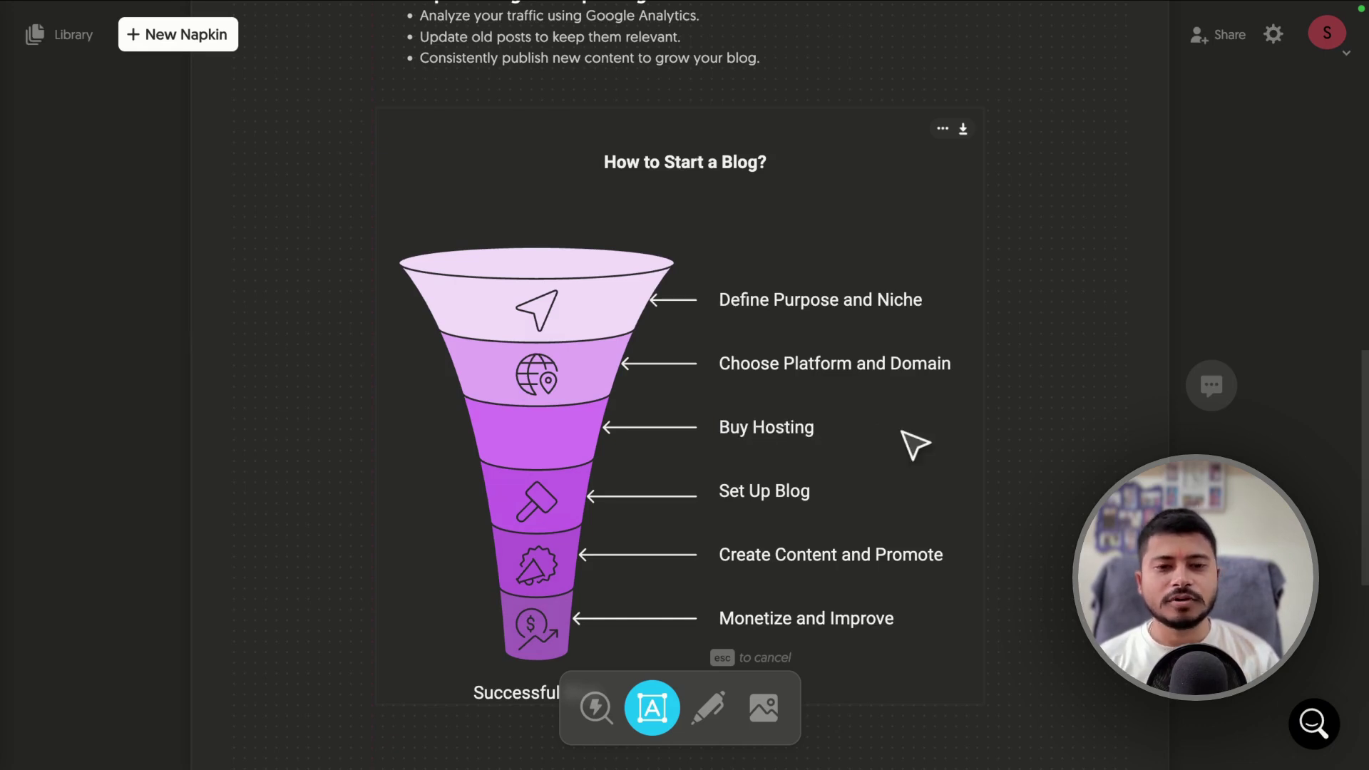
{"action": "left_click", "coordinate": [535, 437]}
{"action": "scroll", "coordinate": [632, 309], "scroll_direction": "down", "scroll_amount": 2}
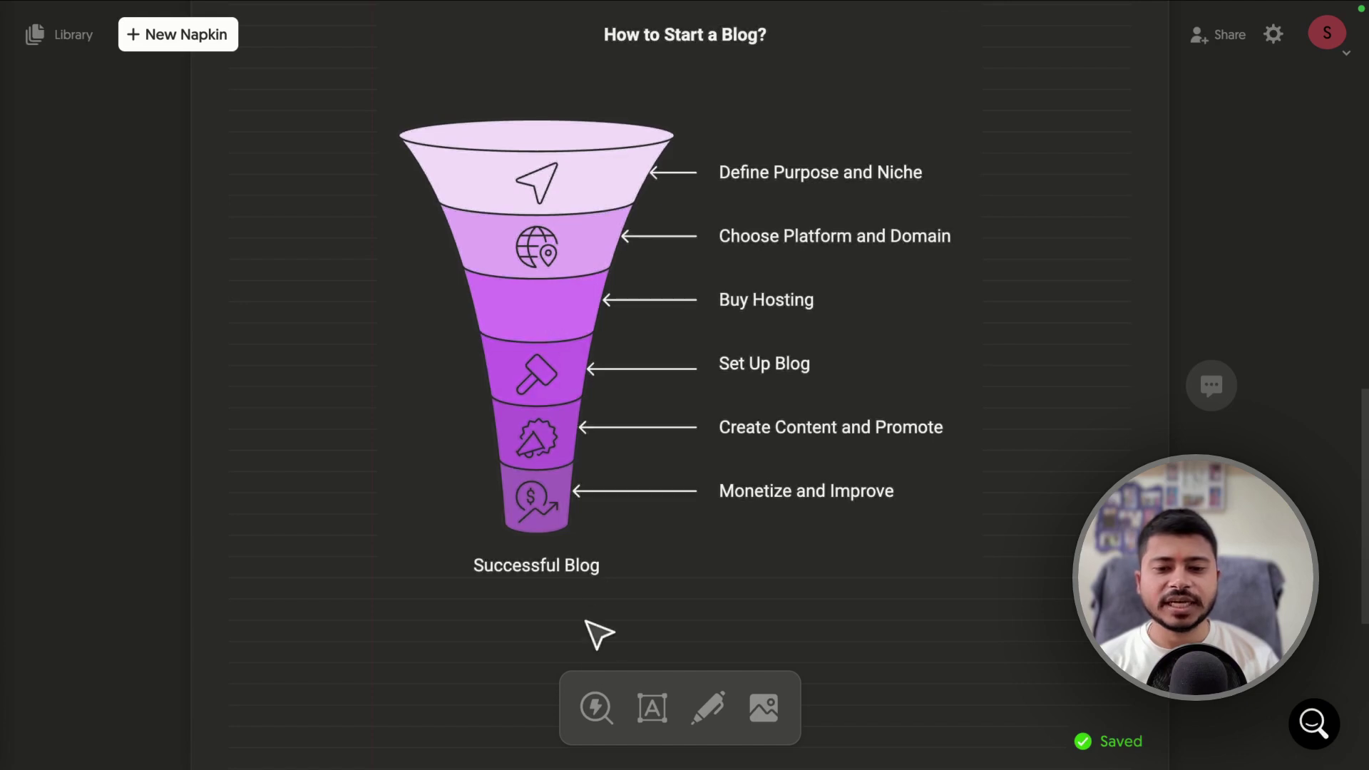
Step: Search icons for 'buy' and place the shopping-cart icon inside the Buy Hosting band
{"action": "left_click", "coordinate": [591, 709]}
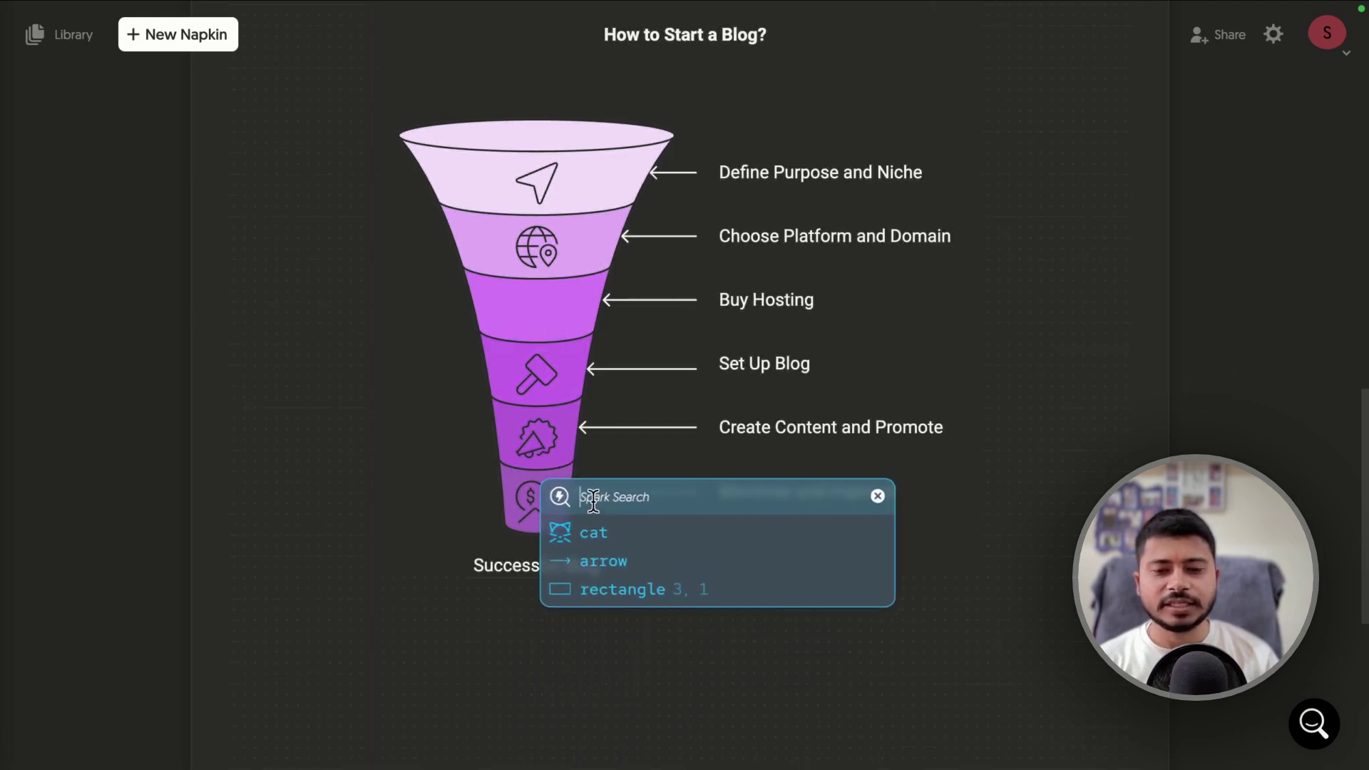
{"action": "type", "text": "buy"}
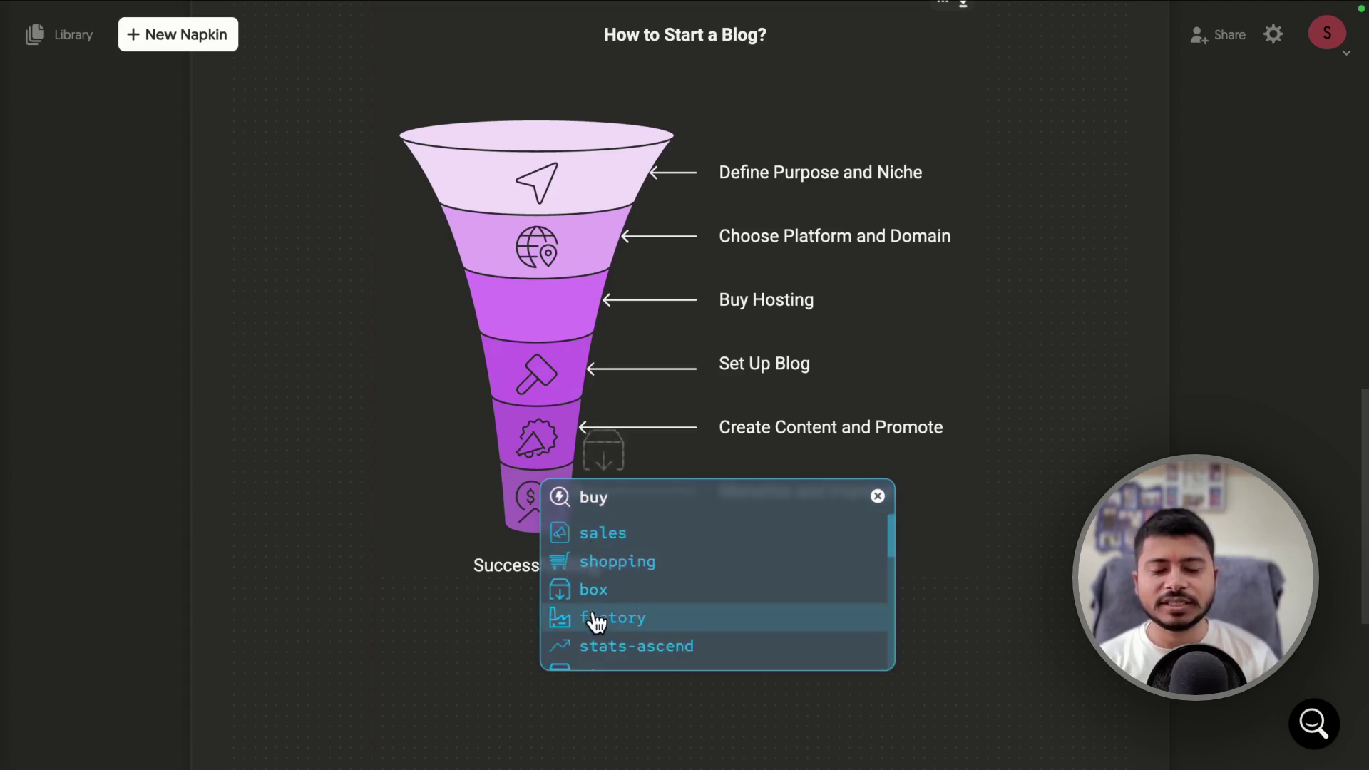
{"action": "left_click", "coordinate": [562, 567]}
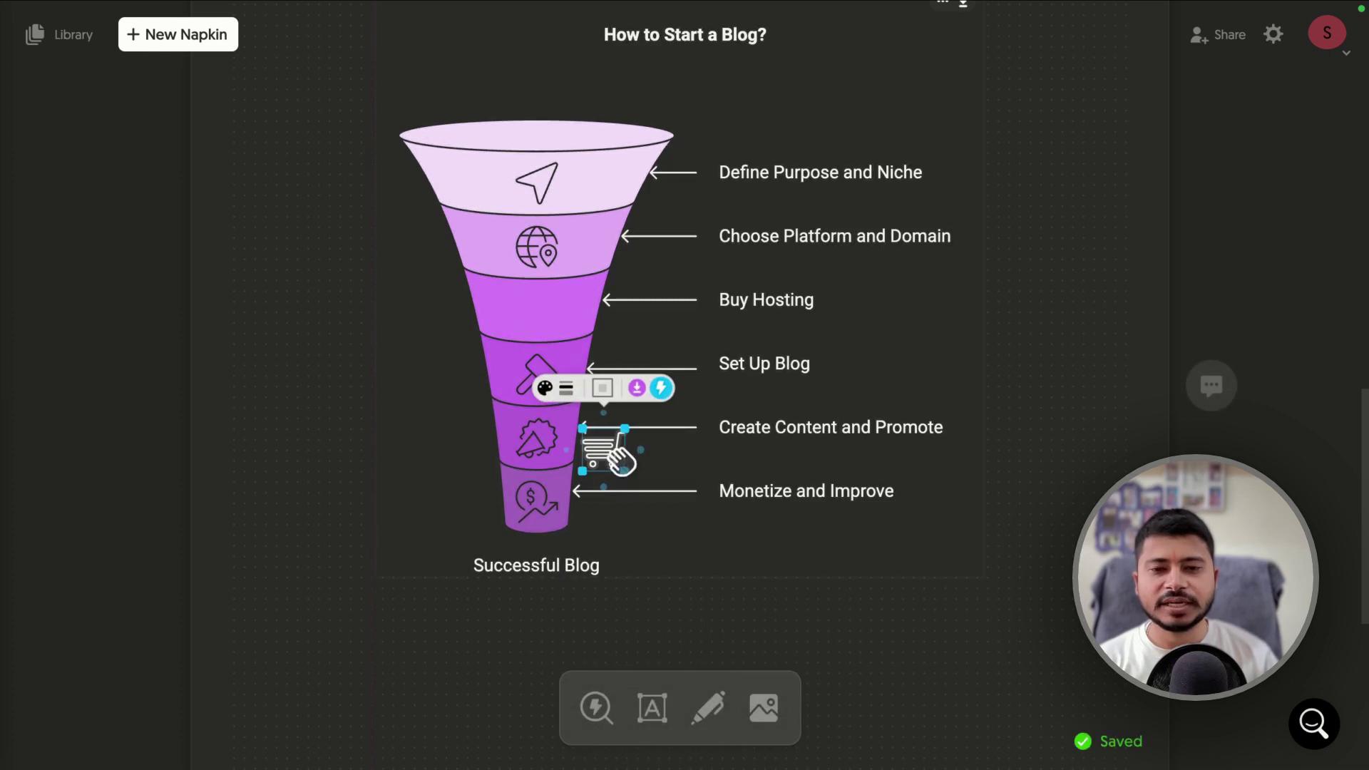
{"action": "left_click_drag", "start_coordinate": [611, 450], "coordinate": [548, 307]}
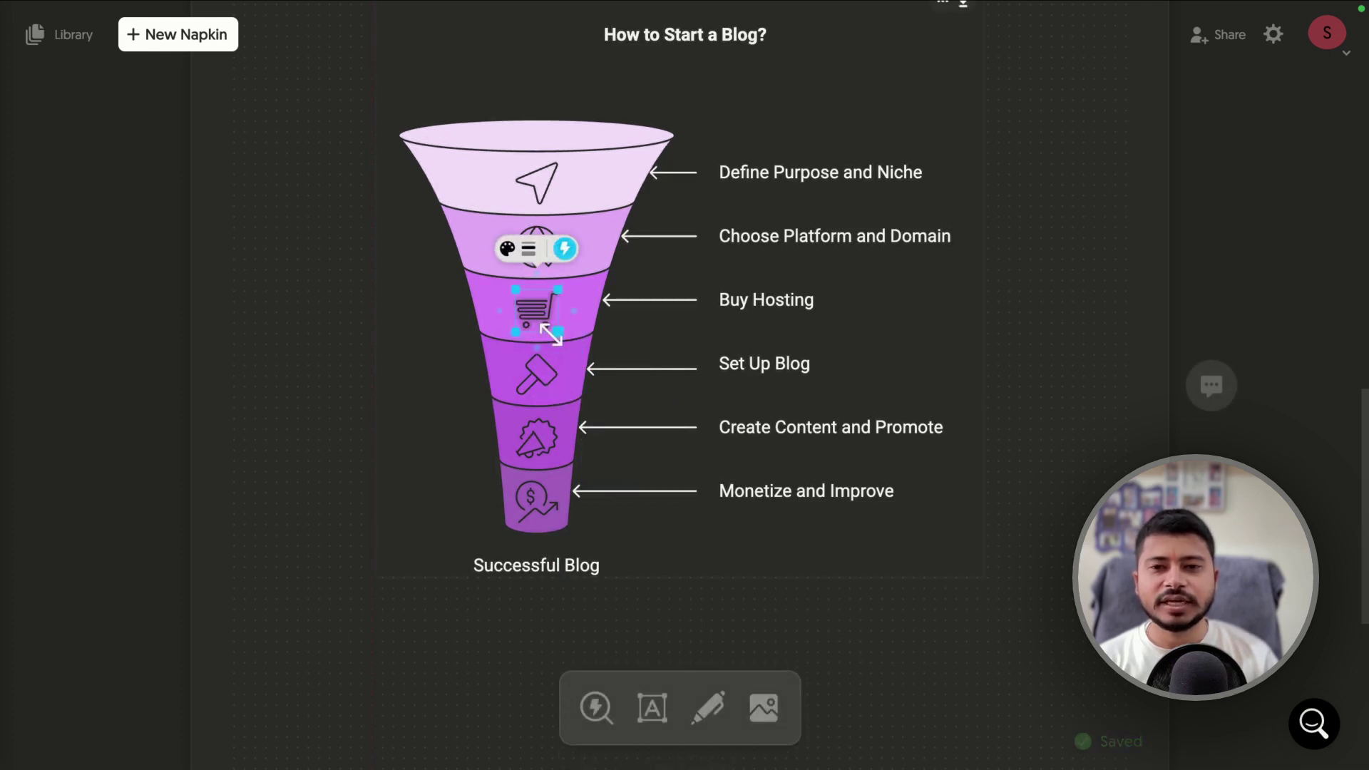
{"action": "left_click", "coordinate": [489, 345]}
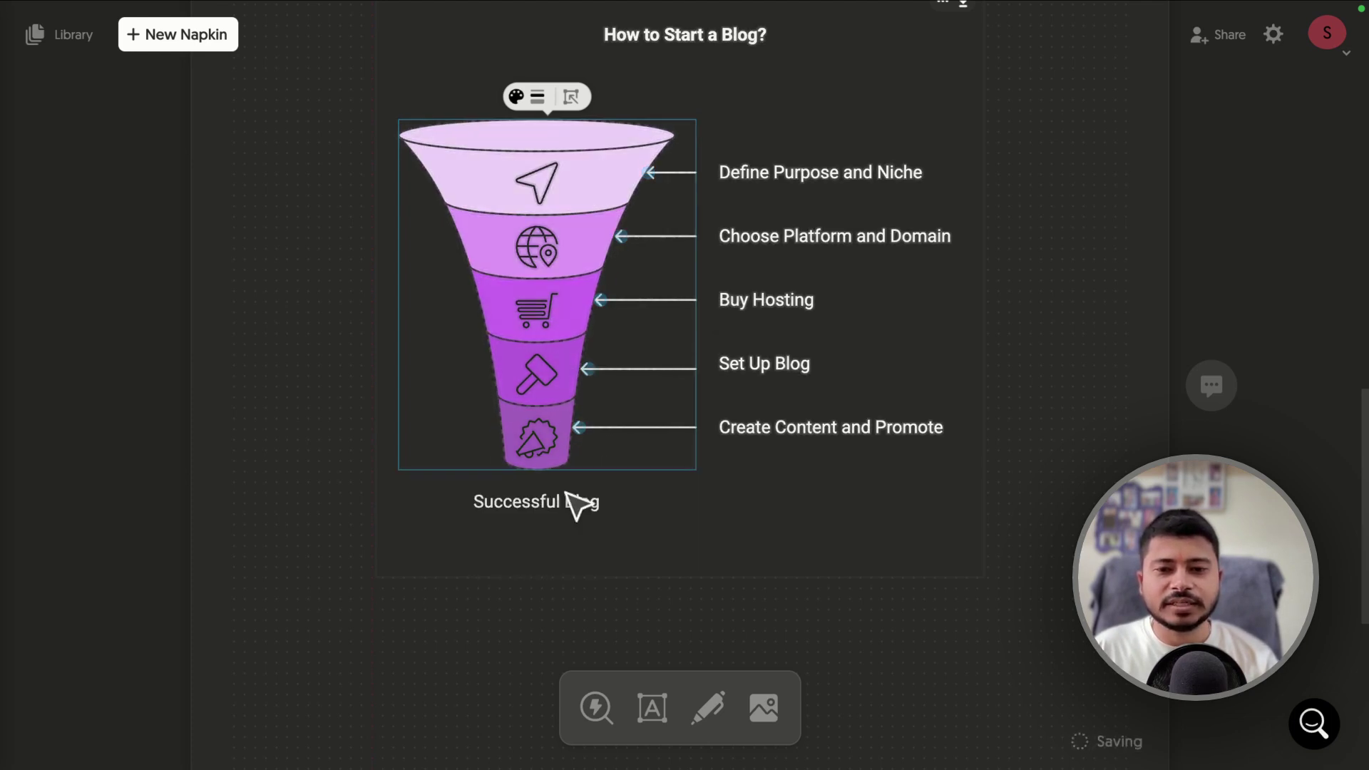
{"action": "left_click", "coordinate": [573, 491]}
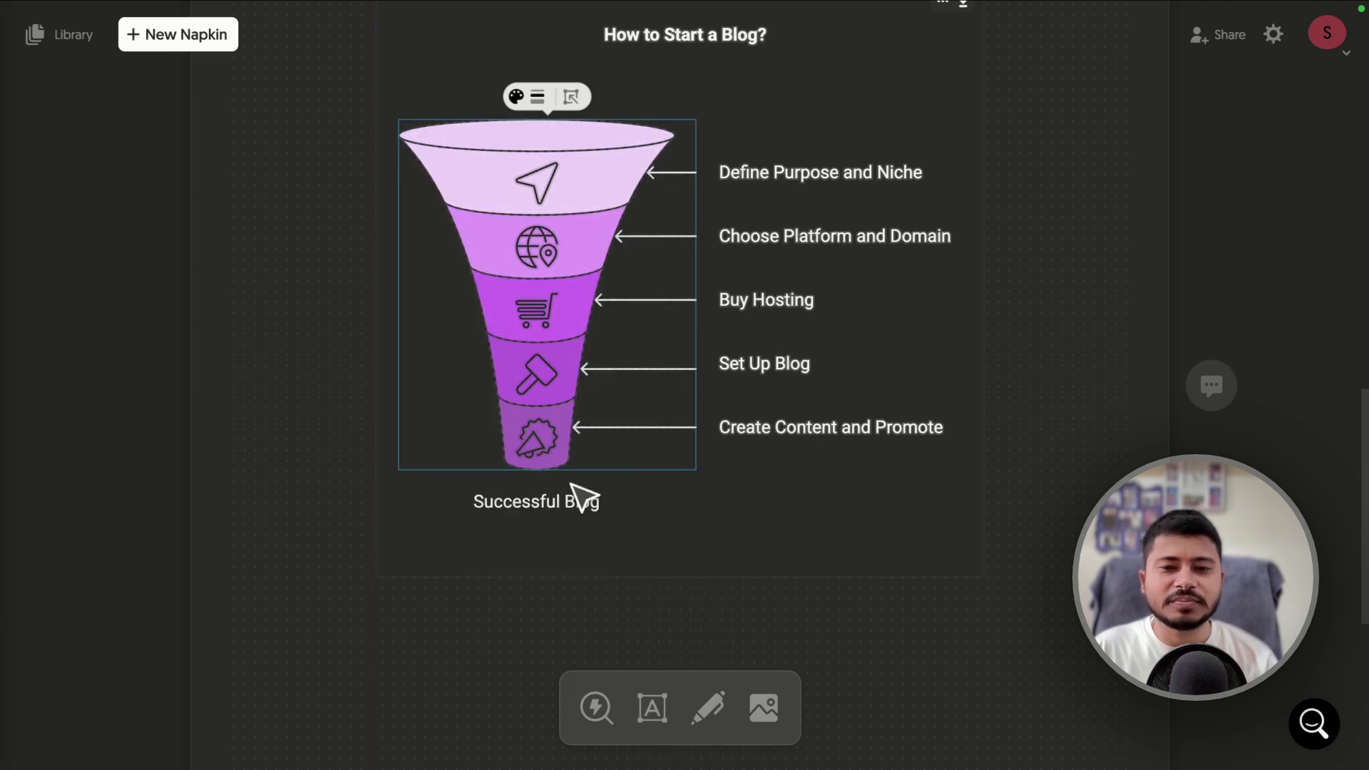
{"action": "key", "text": "ctrl+z"}
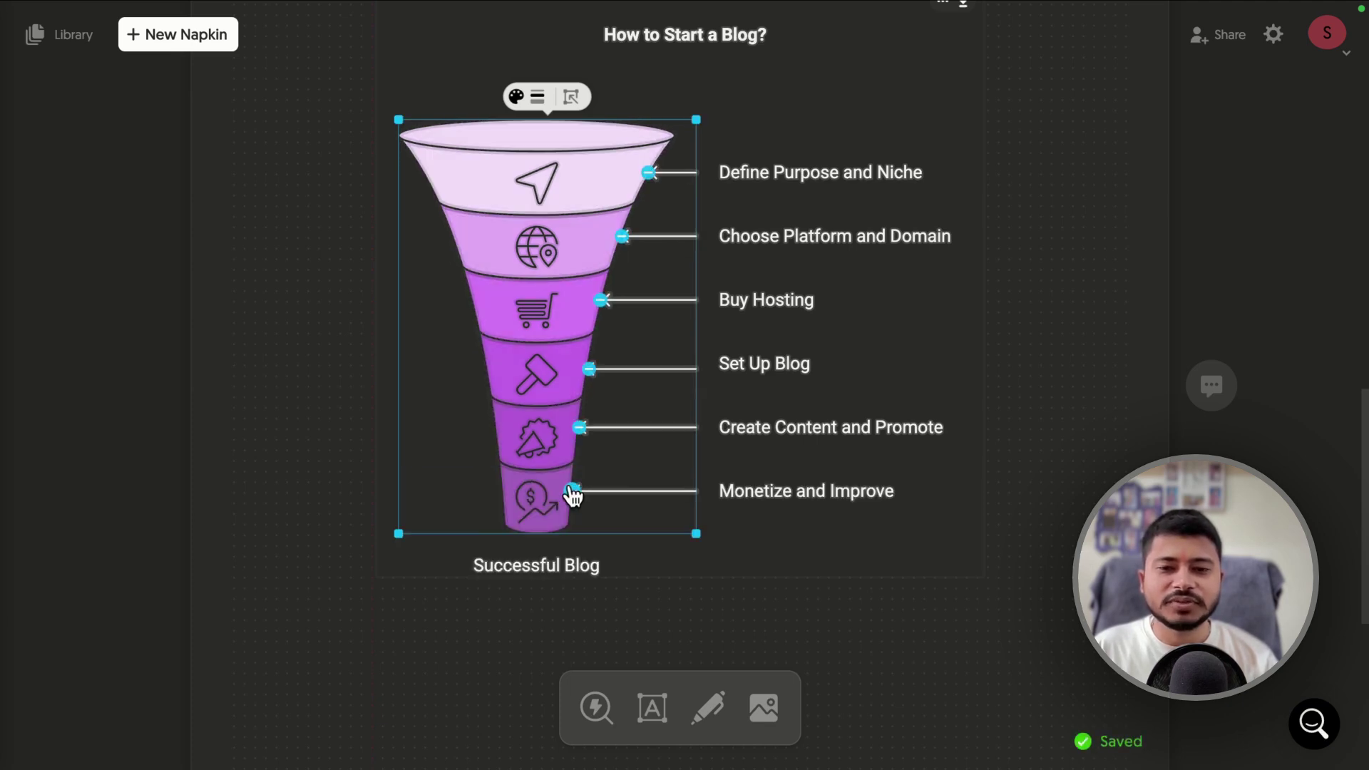
{"action": "left_click", "coordinate": [573, 491]}
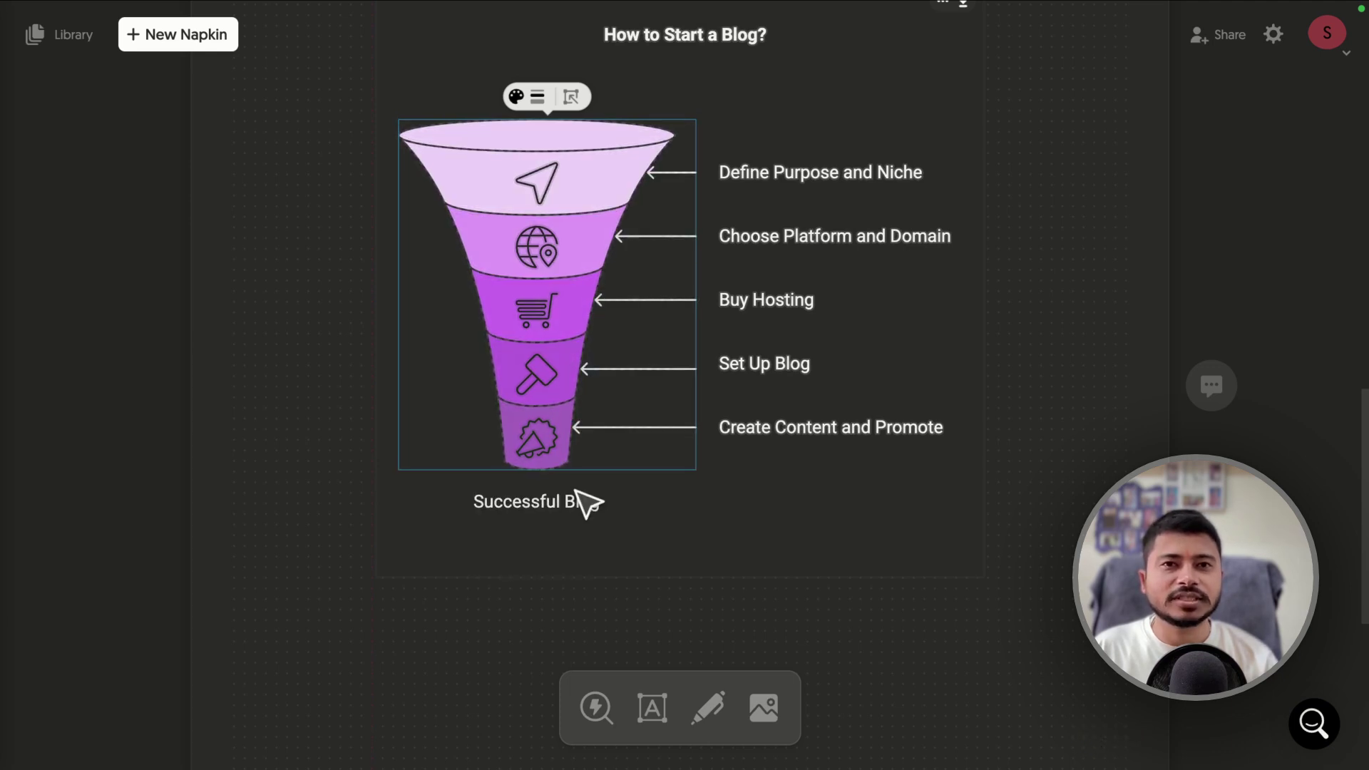
{"action": "key", "text": "ctrl+z"}
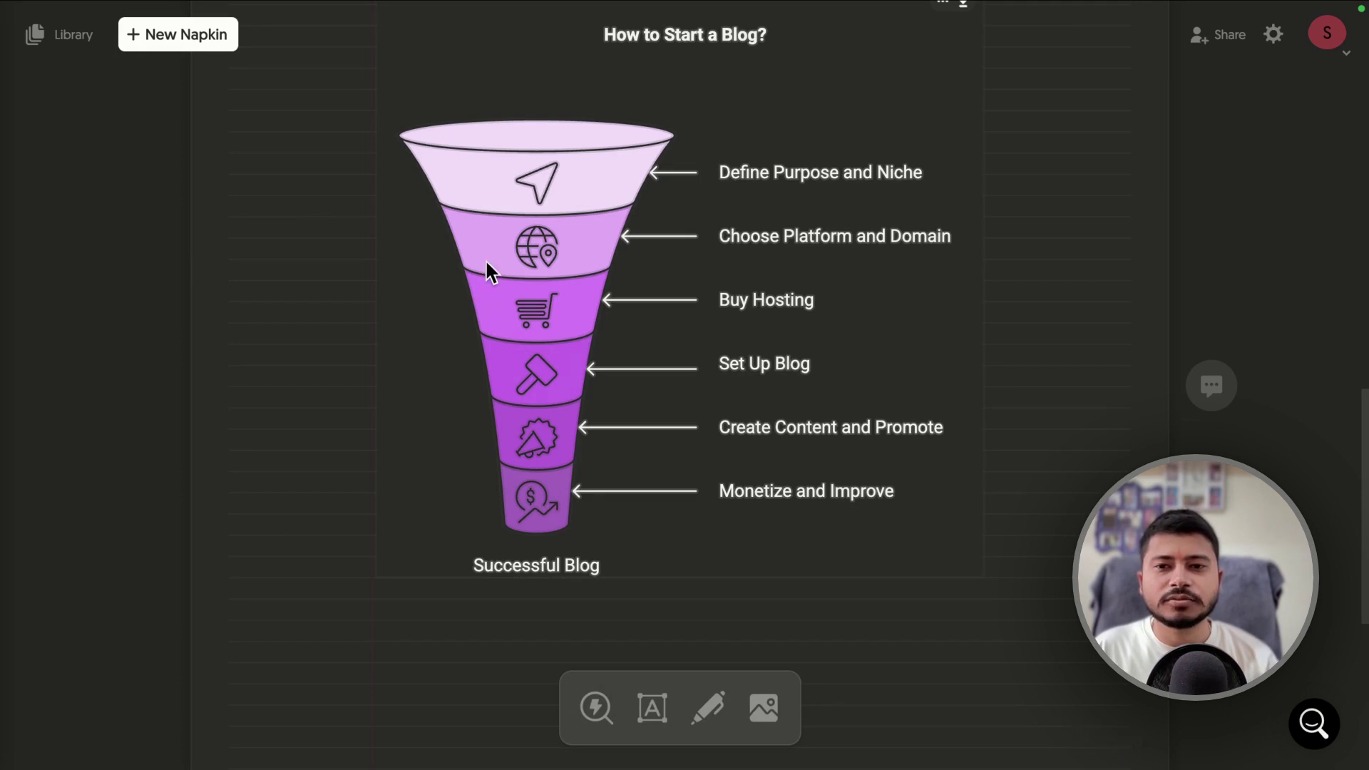
{"action": "left_click", "coordinate": [442, 163]}
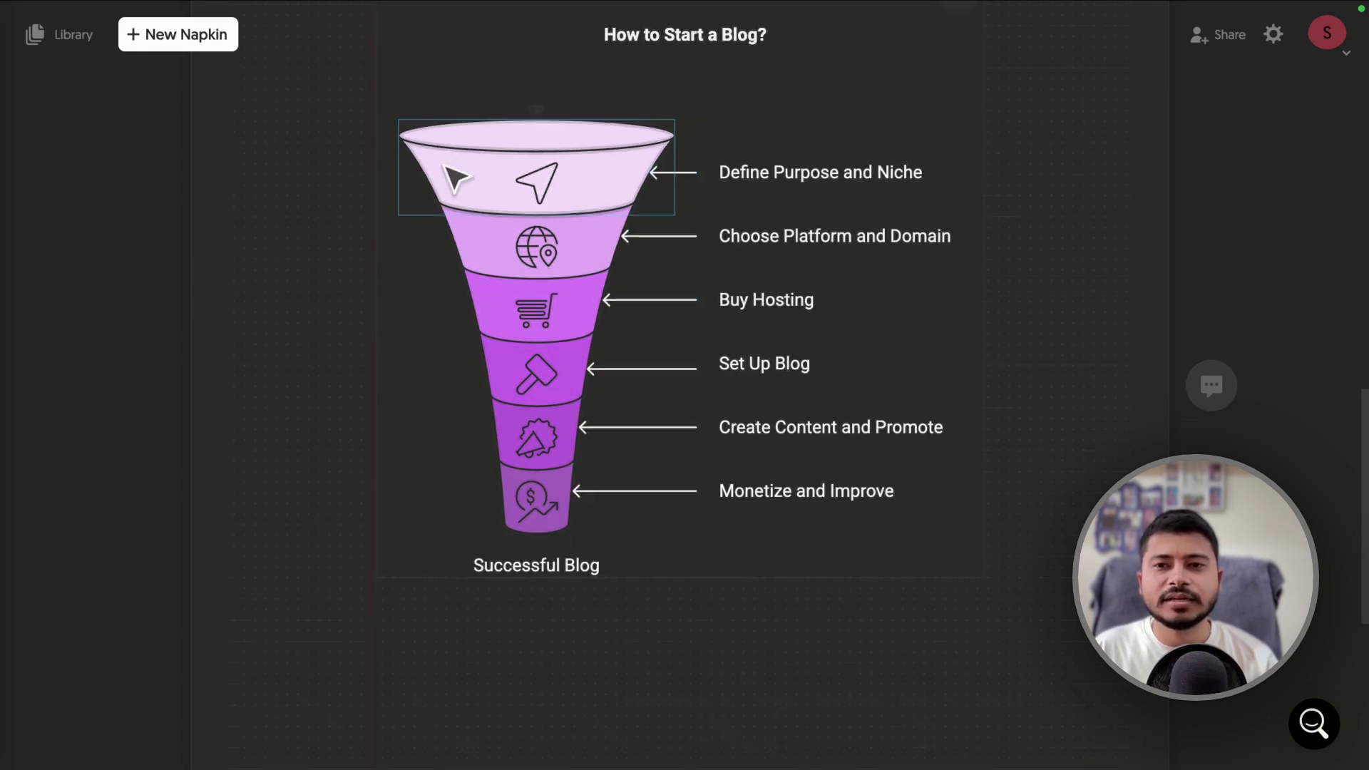
{"action": "left_click", "coordinate": [527, 98]}
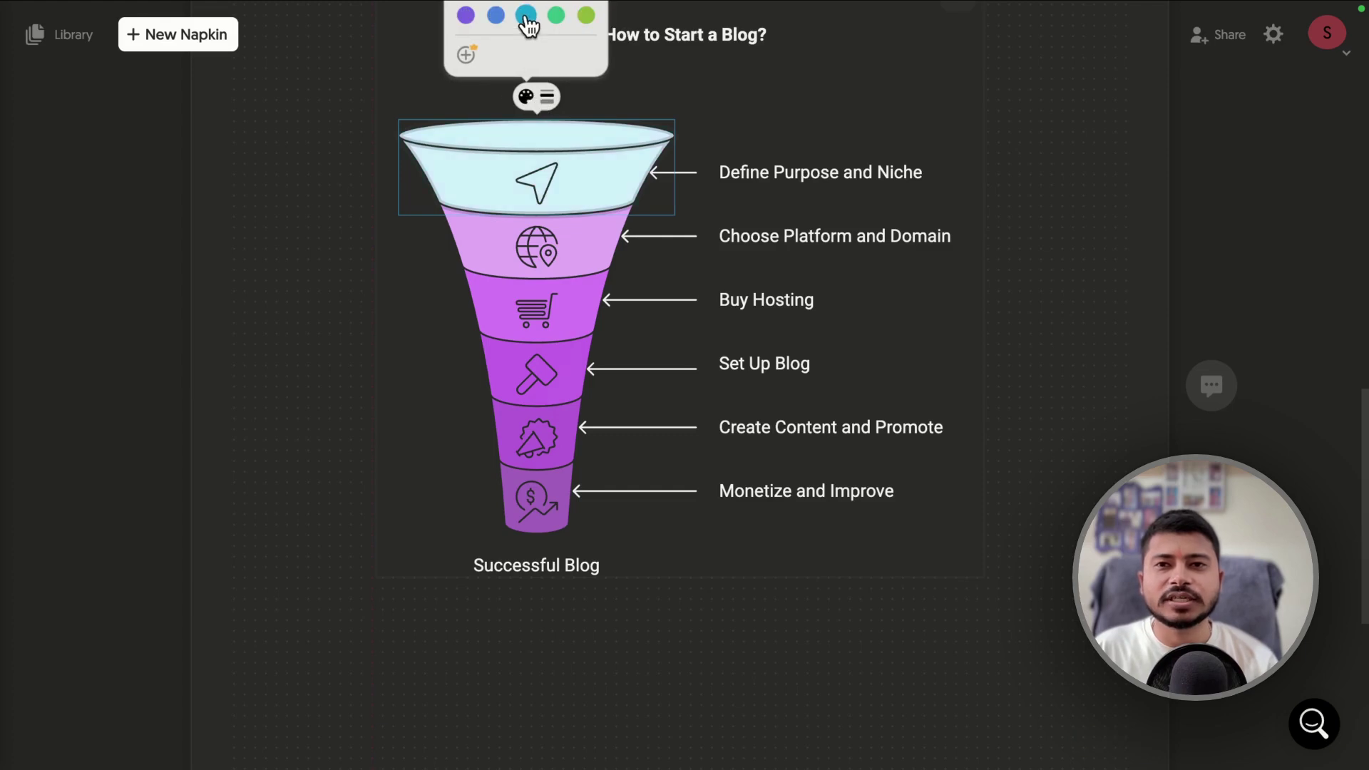
{"action": "scroll", "coordinate": [473, 224], "scroll_direction": "up", "scroll_amount": 2}
{"action": "left_click", "coordinate": [525, 253]}
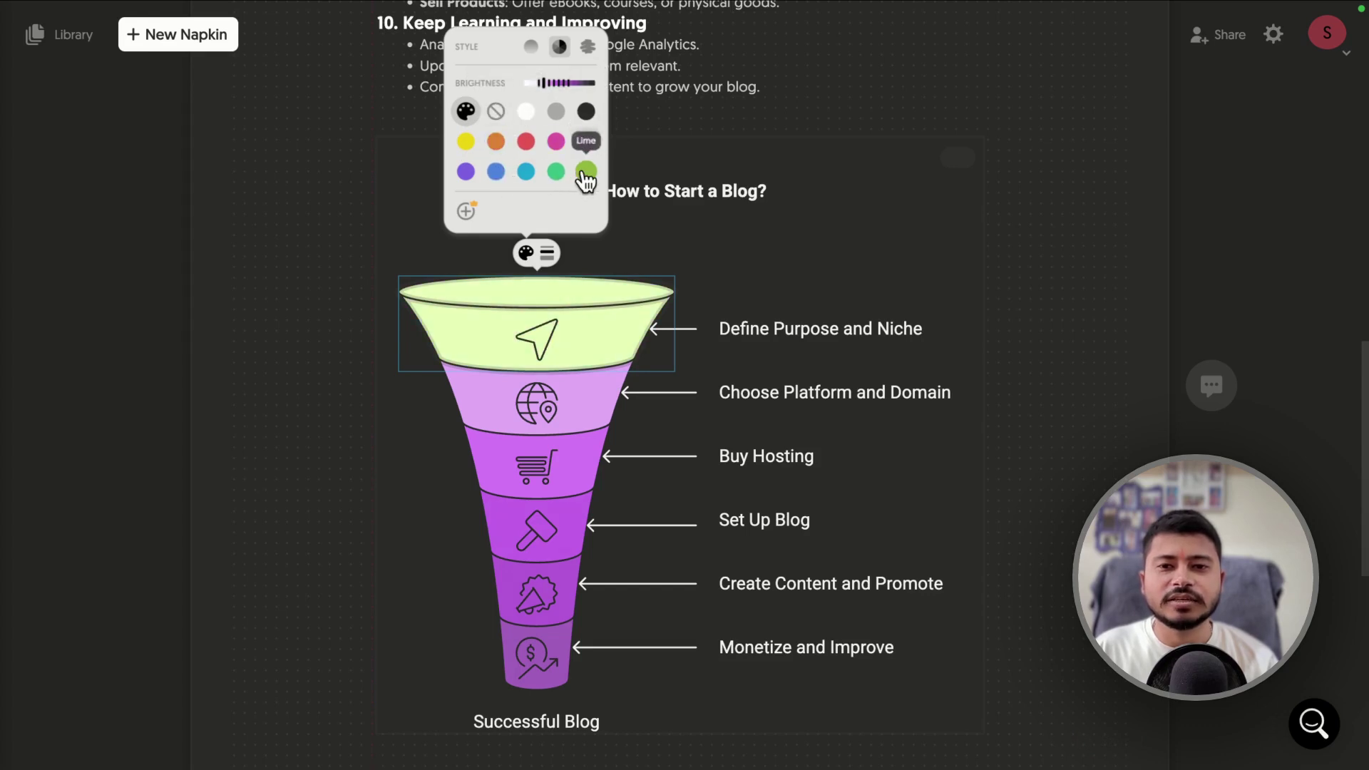
{"action": "scroll", "coordinate": [706, 556], "scroll_direction": "down", "scroll_amount": 2}
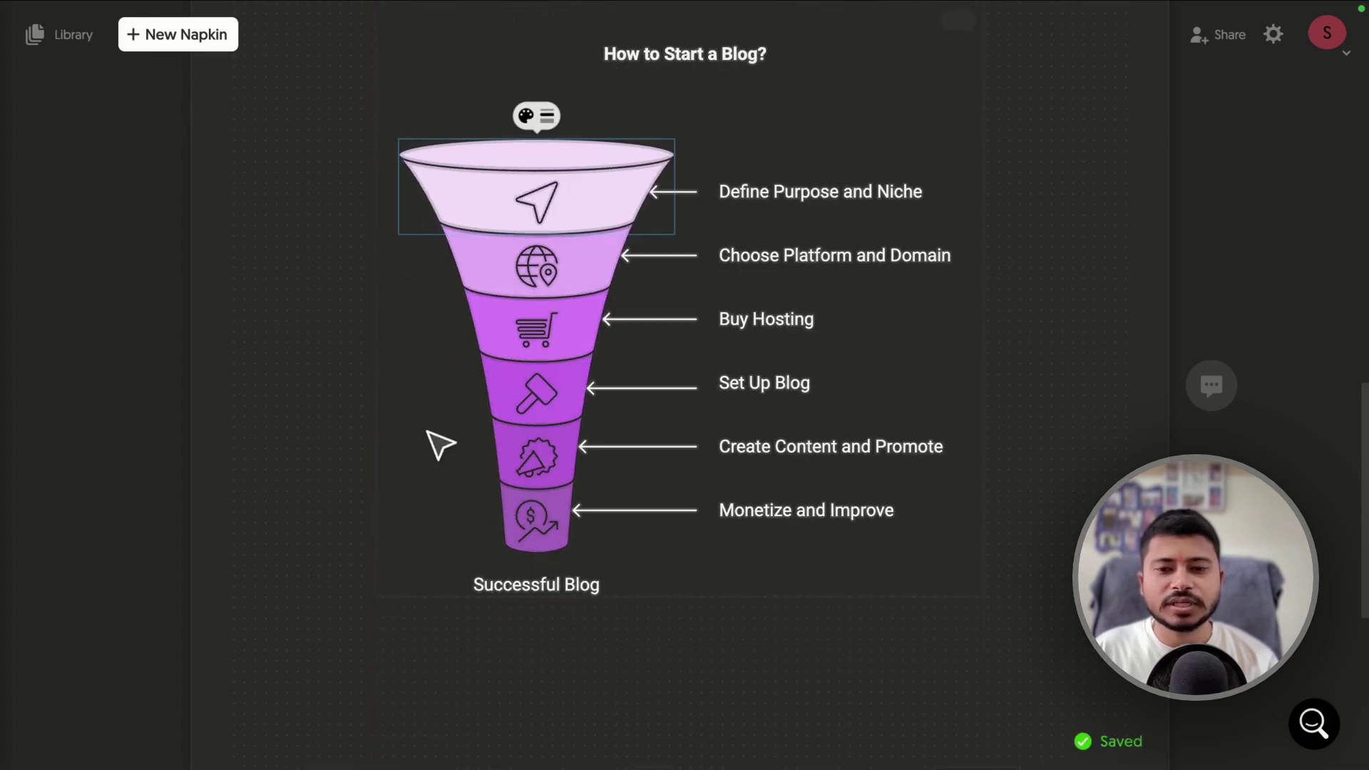
{"action": "scroll", "coordinate": [504, 473], "scroll_direction": "up", "scroll_amount": 1}
{"action": "left_click", "coordinate": [305, 477]}
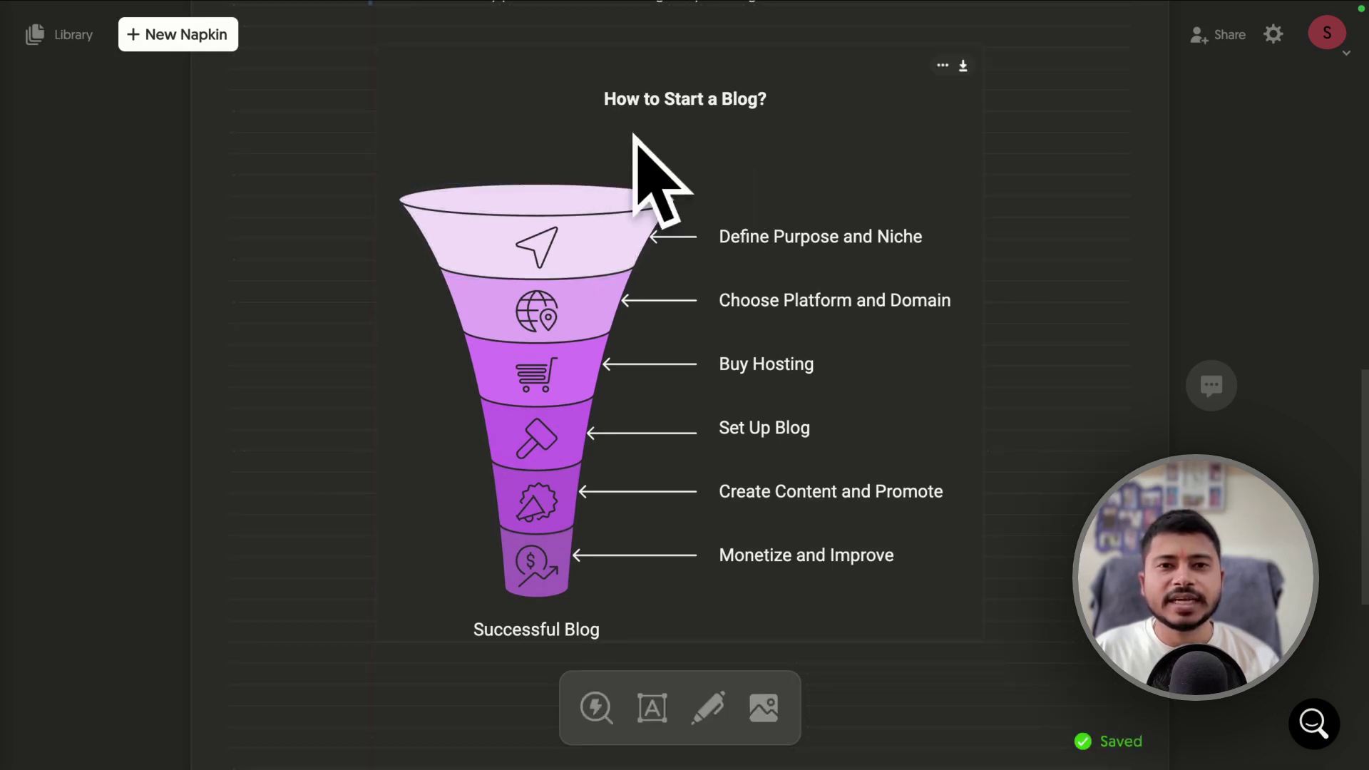
Step: Add a test label 'sf' near the funnel title, clear it, and switch to the Sketch tool
{"action": "scroll", "coordinate": [658, 393], "scroll_direction": "down", "scroll_amount": 1}
{"action": "scroll", "coordinate": [658, 399], "scroll_direction": "down", "scroll_amount": 2}
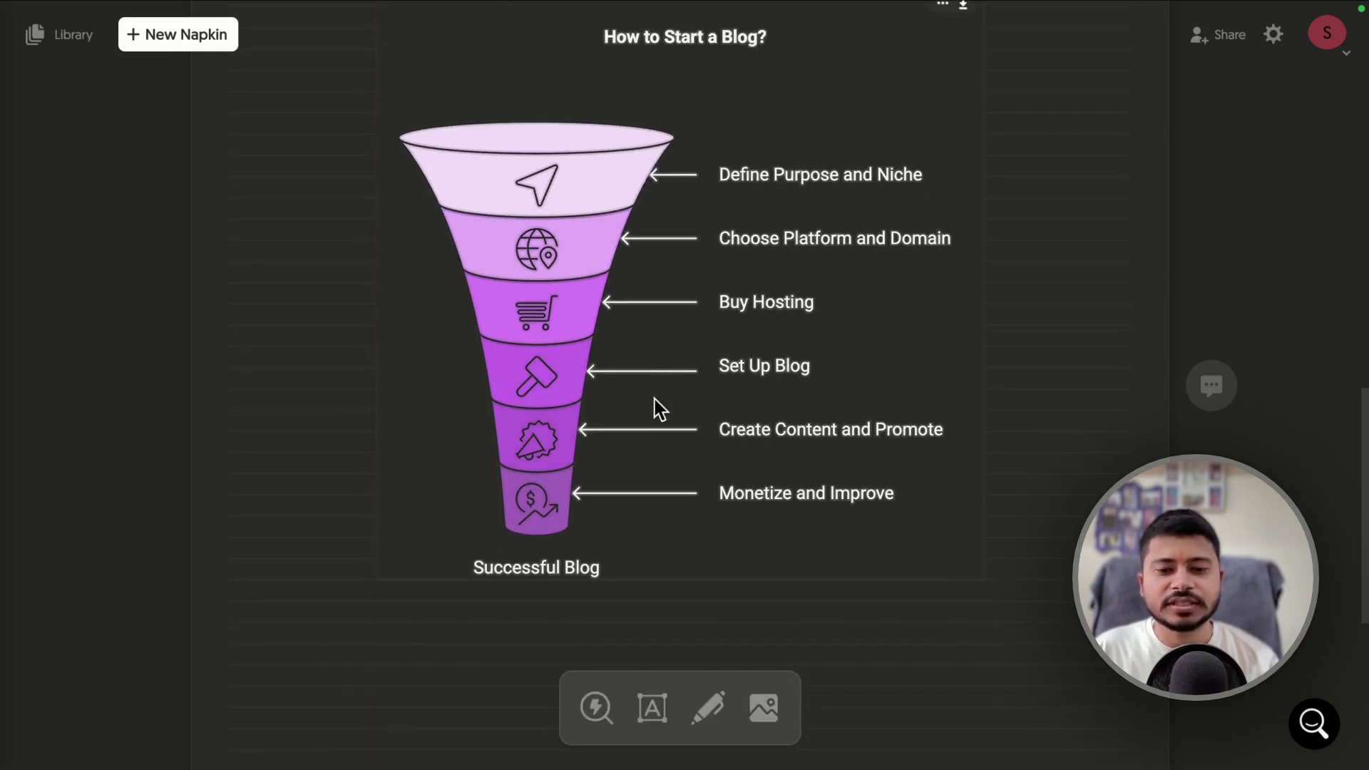
{"action": "left_click", "coordinate": [652, 709]}
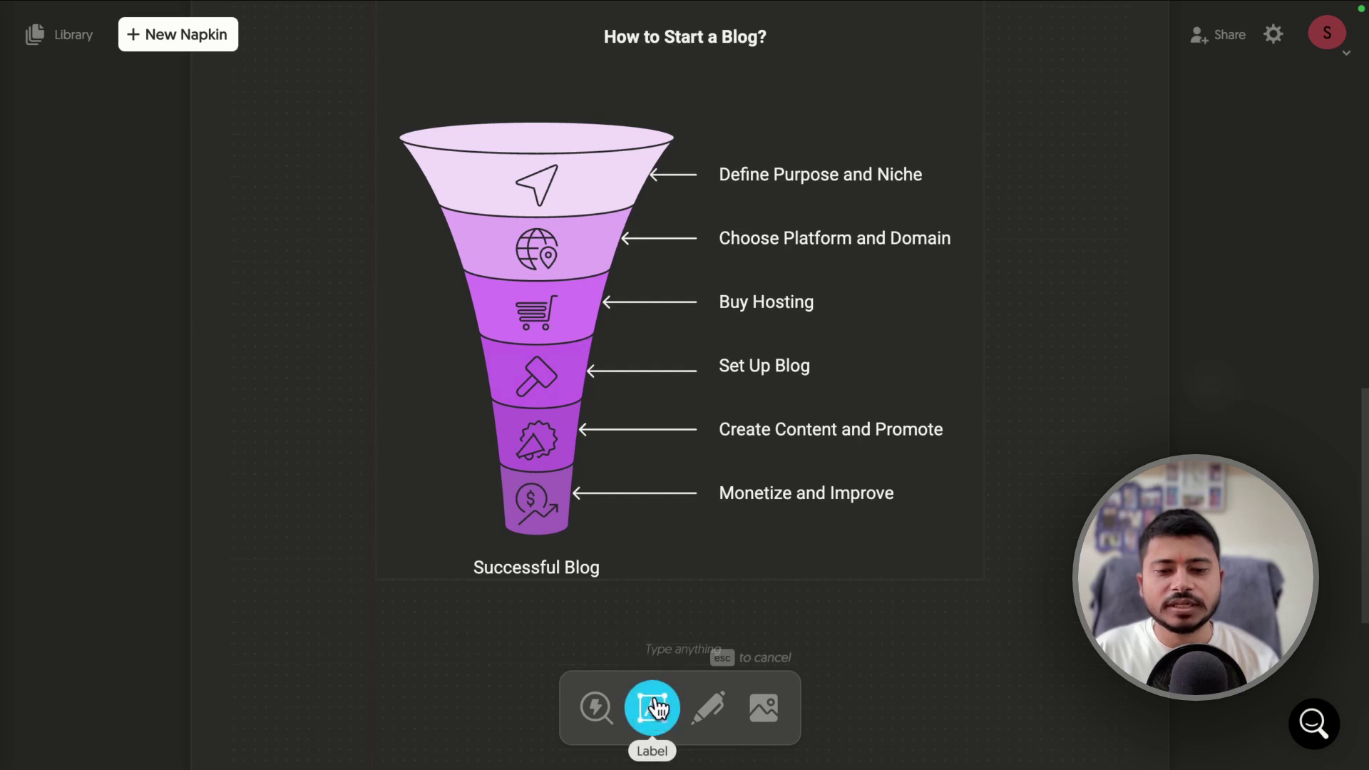
{"action": "left_click", "coordinate": [633, 378]}
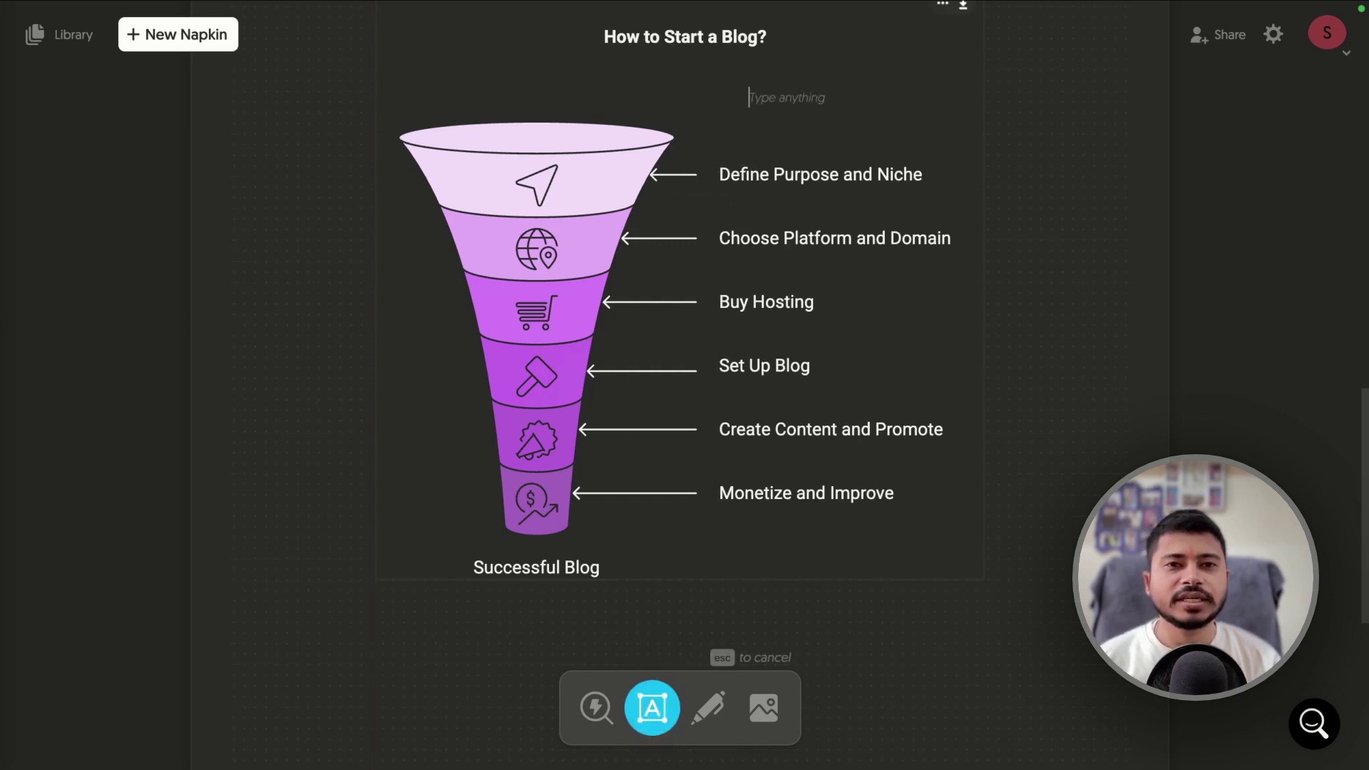
{"action": "left_click", "coordinate": [754, 92]}
{"action": "type", "text": "sfsfds"}
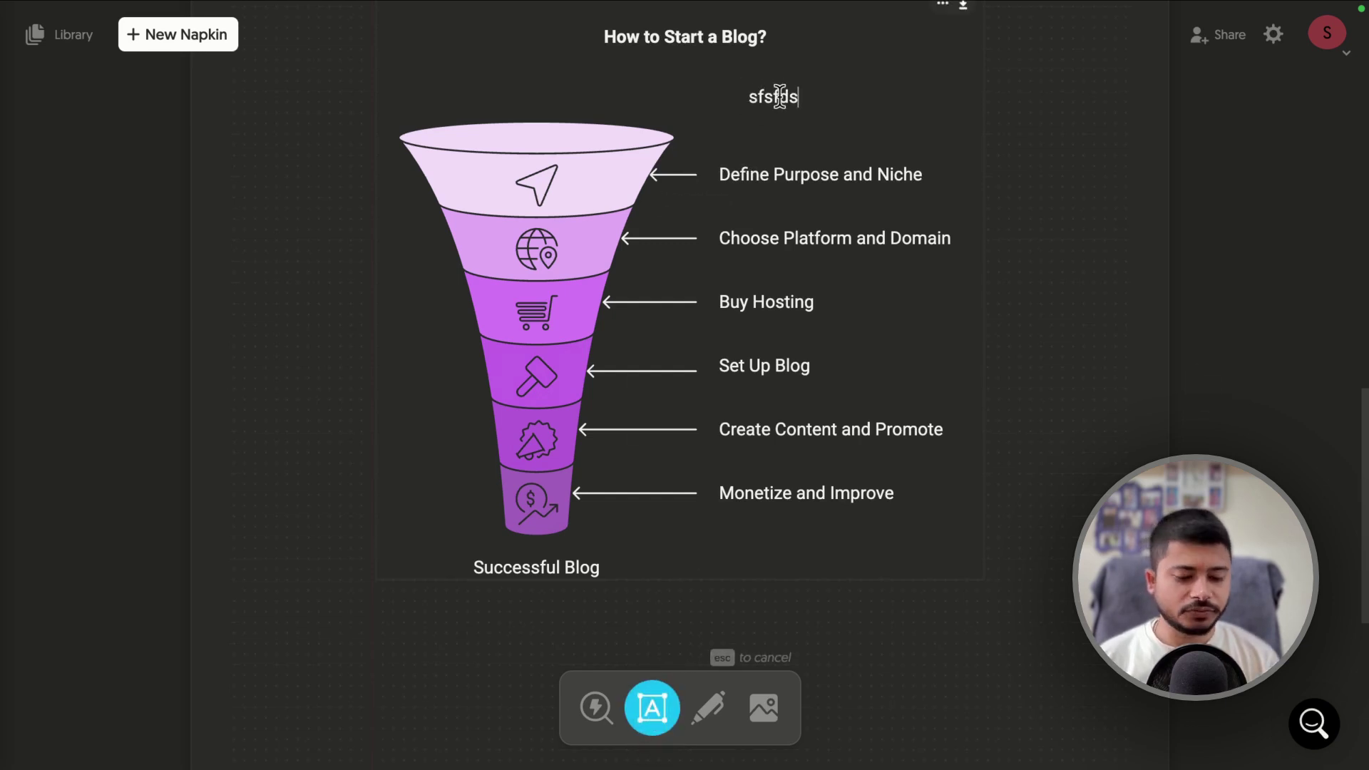
{"action": "key", "text": "BackSpace"}
{"action": "key", "text": "BackSpace"}
{"action": "key", "text": "BackSpace"}
{"action": "key", "text": "BackSpace"}
{"action": "key", "text": "BackSpace"}
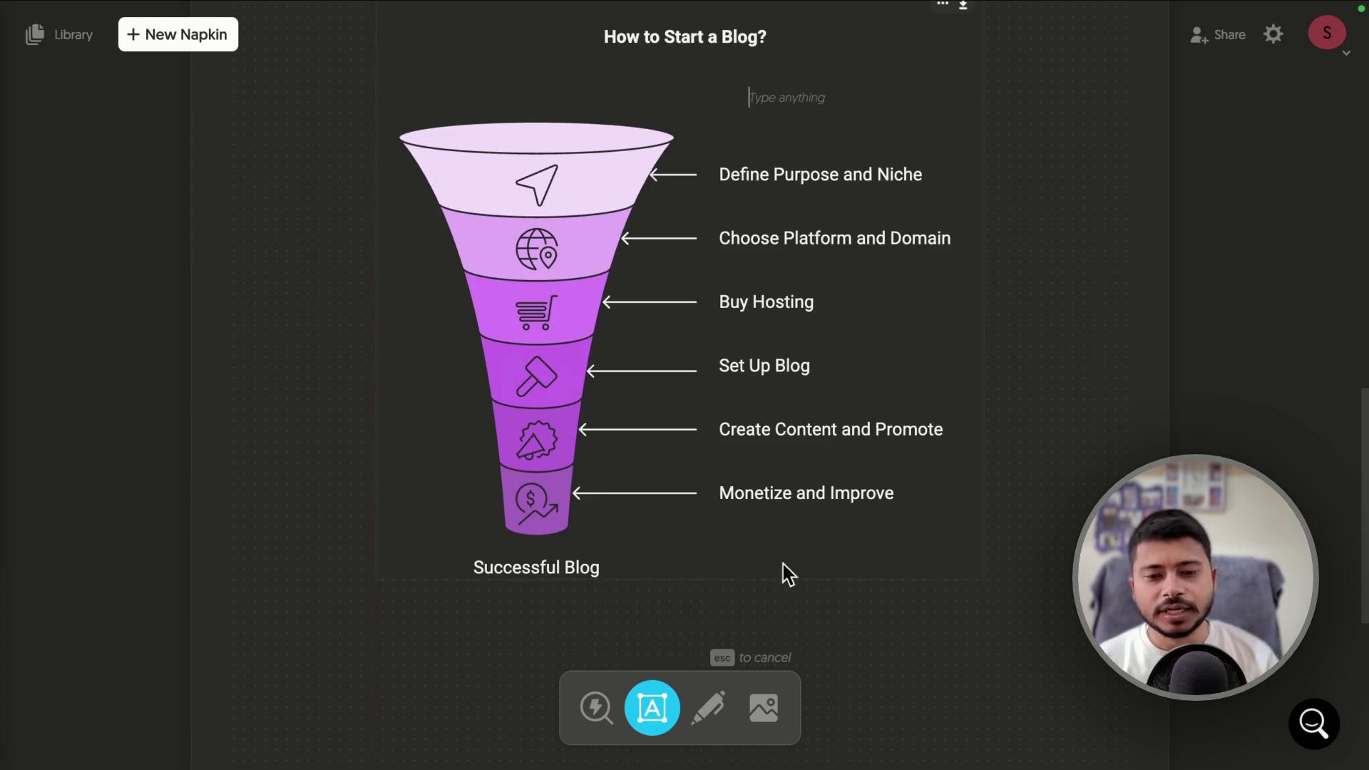
{"action": "left_click", "coordinate": [701, 713]}
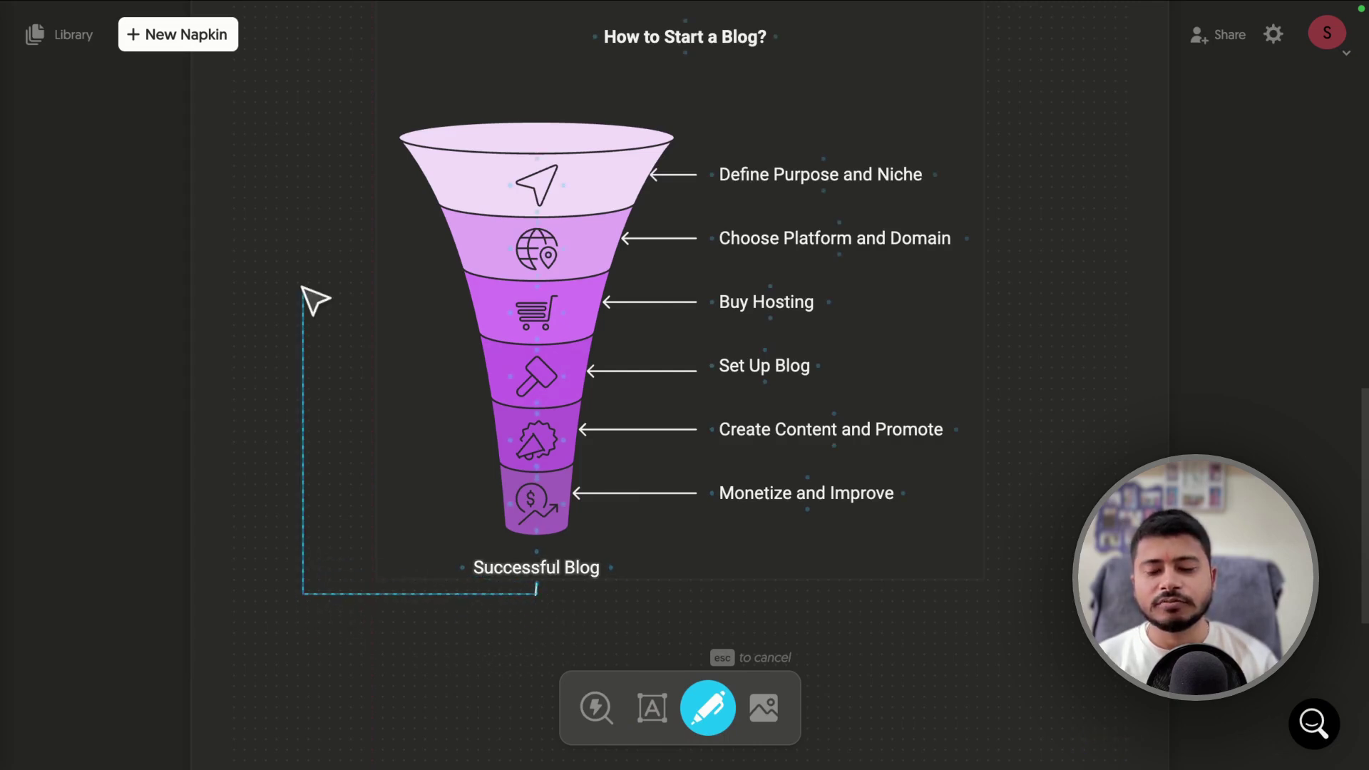
Step: Draw a connector from below Successful Blog to the top of the funnel
{"action": "scroll", "coordinate": [346, 105], "scroll_direction": "down", "scroll_amount": 1}
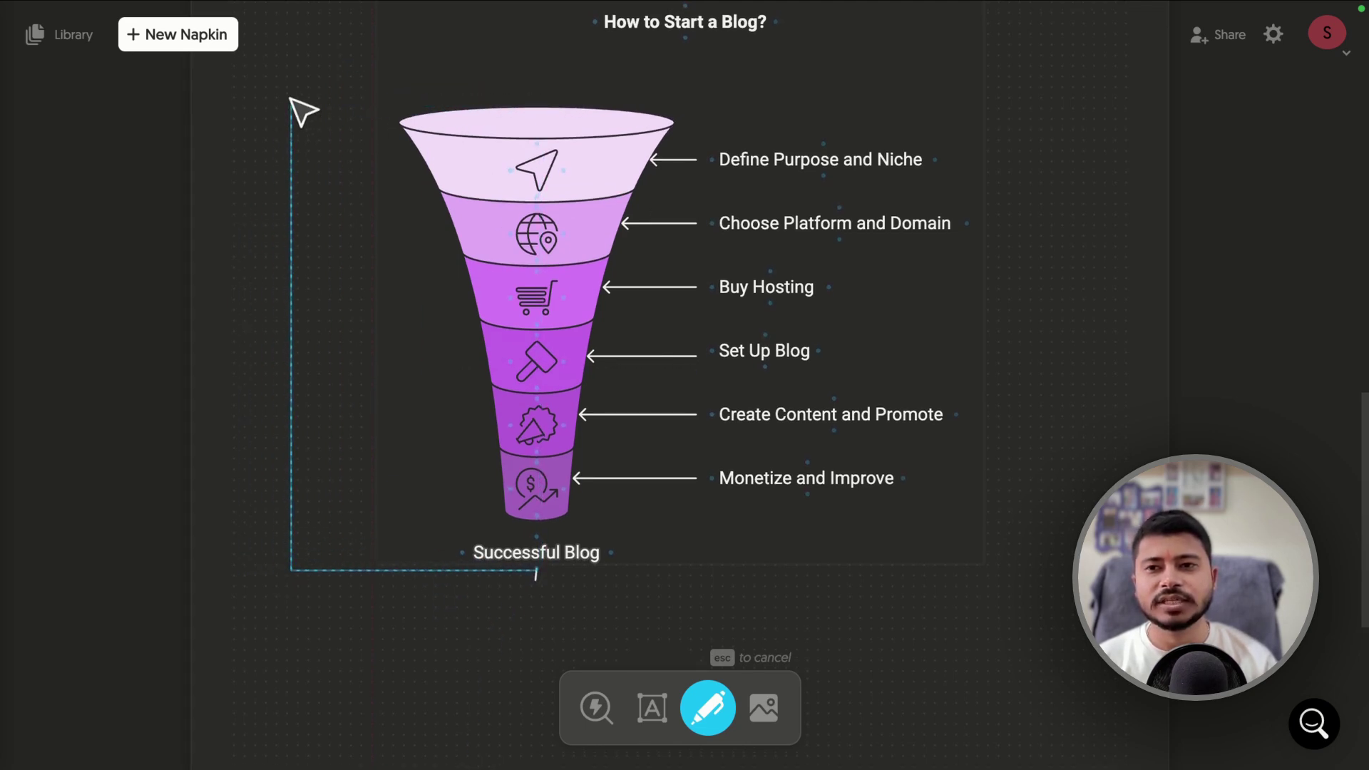
{"action": "left_click", "coordinate": [553, 125]}
{"action": "scroll", "coordinate": [552, 124], "scroll_direction": "up", "scroll_amount": 2}
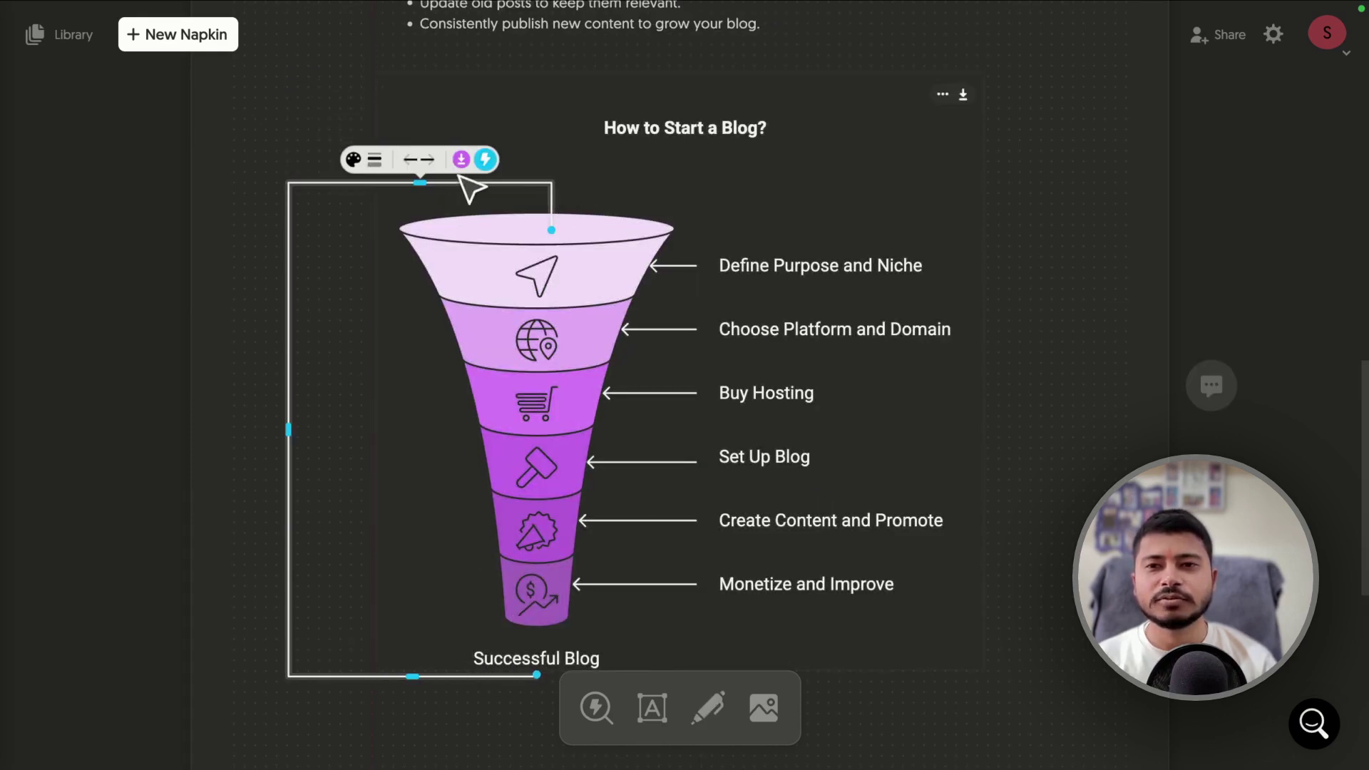
Step: Style the connector with a filled arrowhead, thicker solid line and sharp corners
{"action": "left_click", "coordinate": [419, 160]}
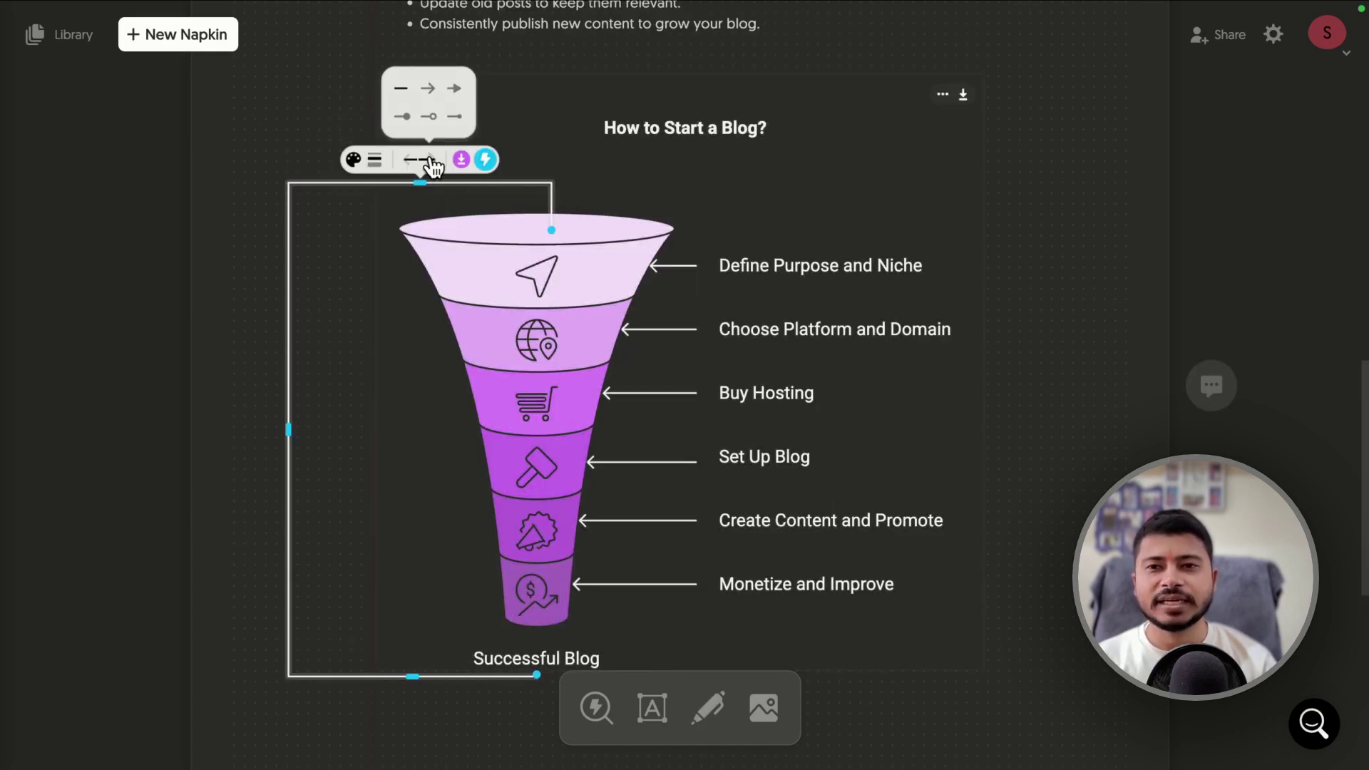
{"action": "left_click", "coordinate": [457, 92]}
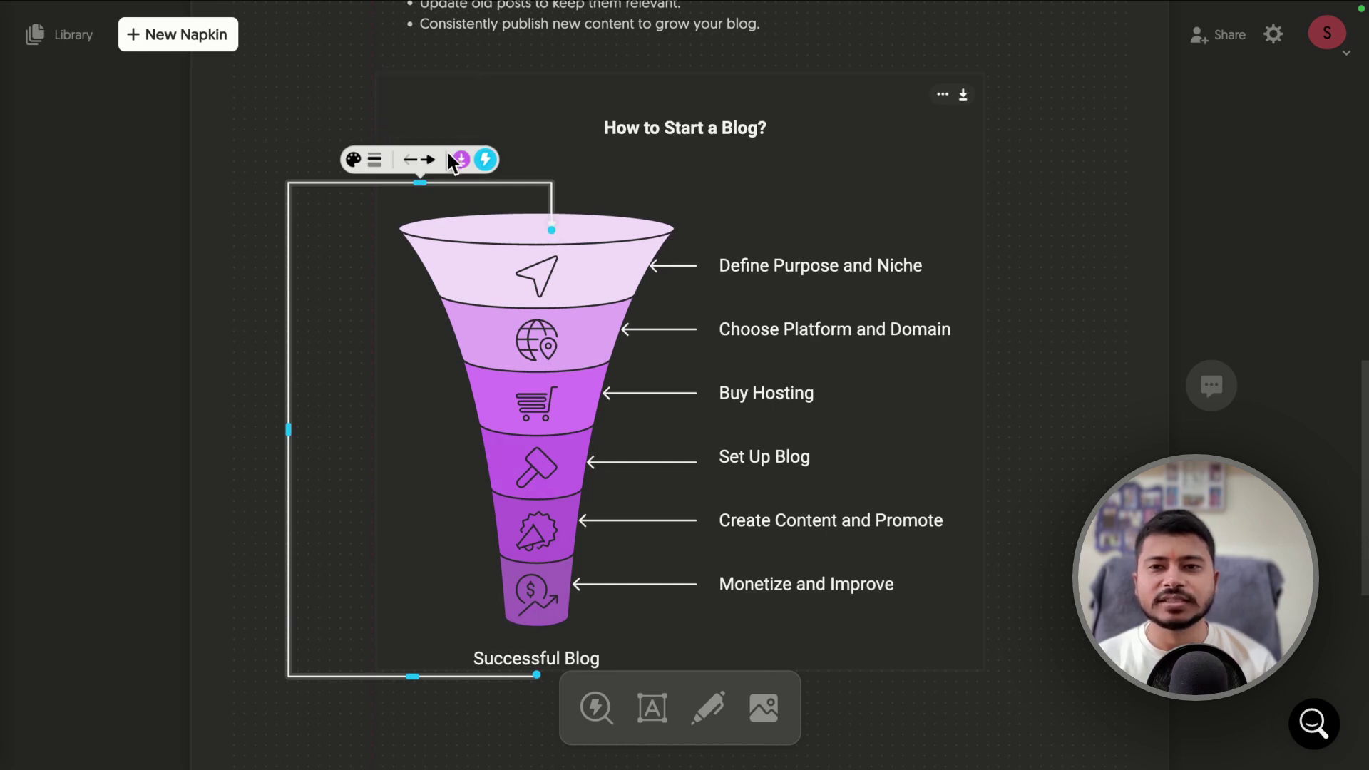
{"action": "mouse_move", "coordinate": [385, 168]}
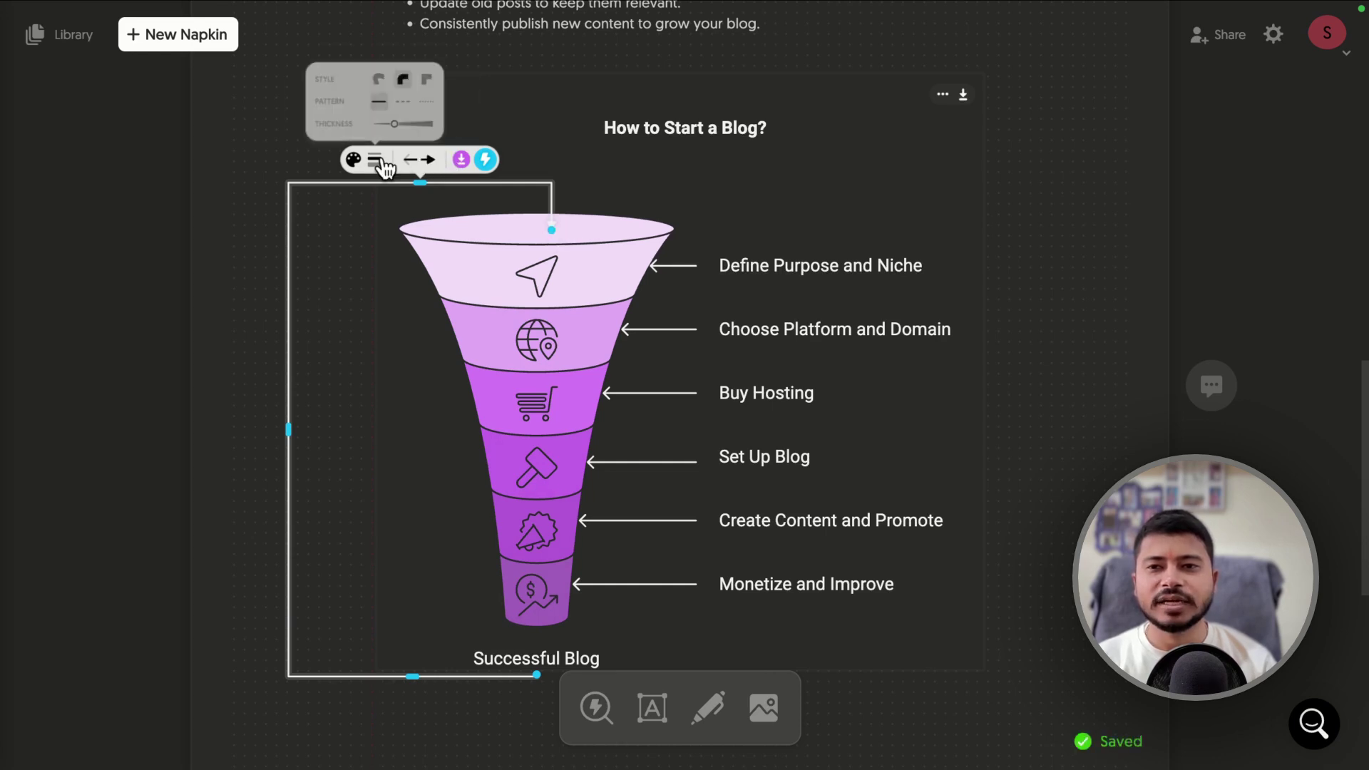
{"action": "left_click", "coordinate": [403, 93]}
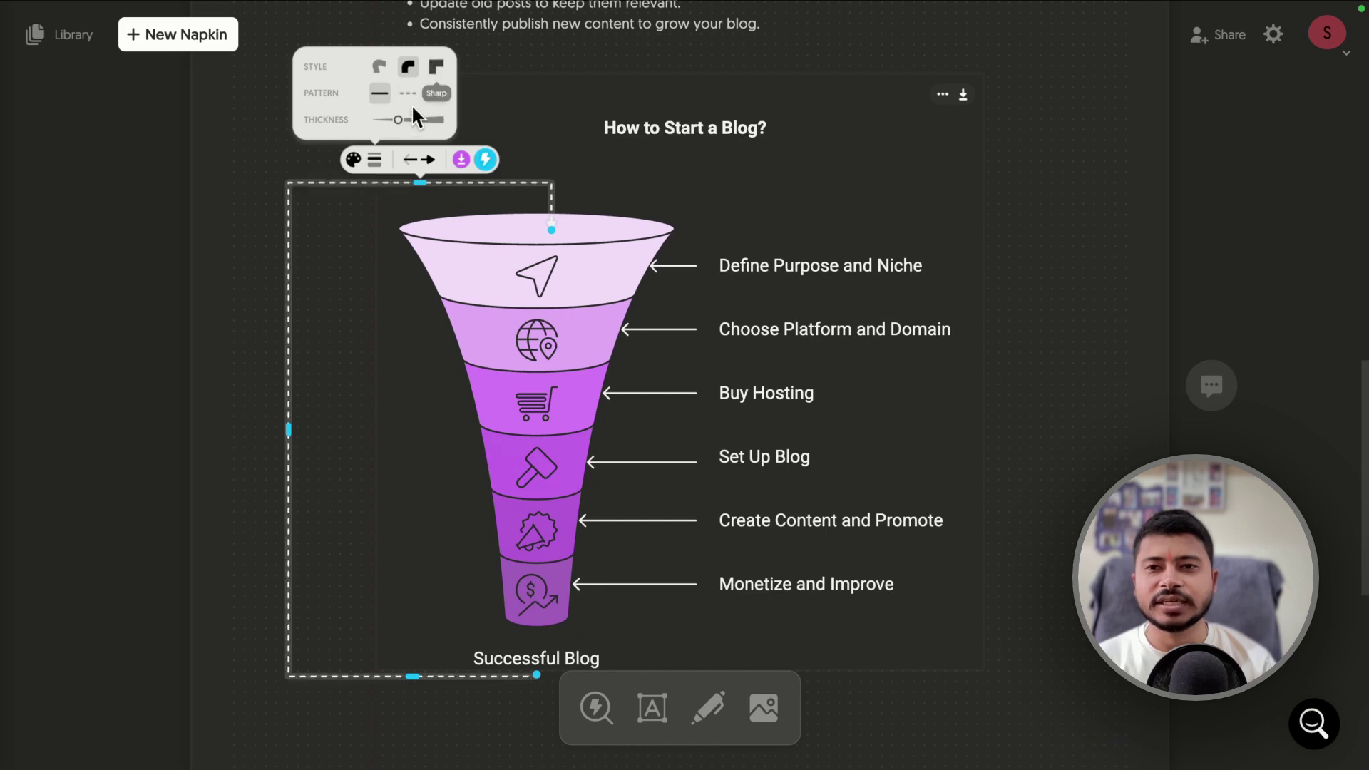
{"action": "mouse_move", "coordinate": [401, 120]}
{"action": "left_mouse_down"}
{"action": "mouse_move", "coordinate": [425, 120]}
{"action": "mouse_move", "coordinate": [404, 123]}
{"action": "left_mouse_up"}
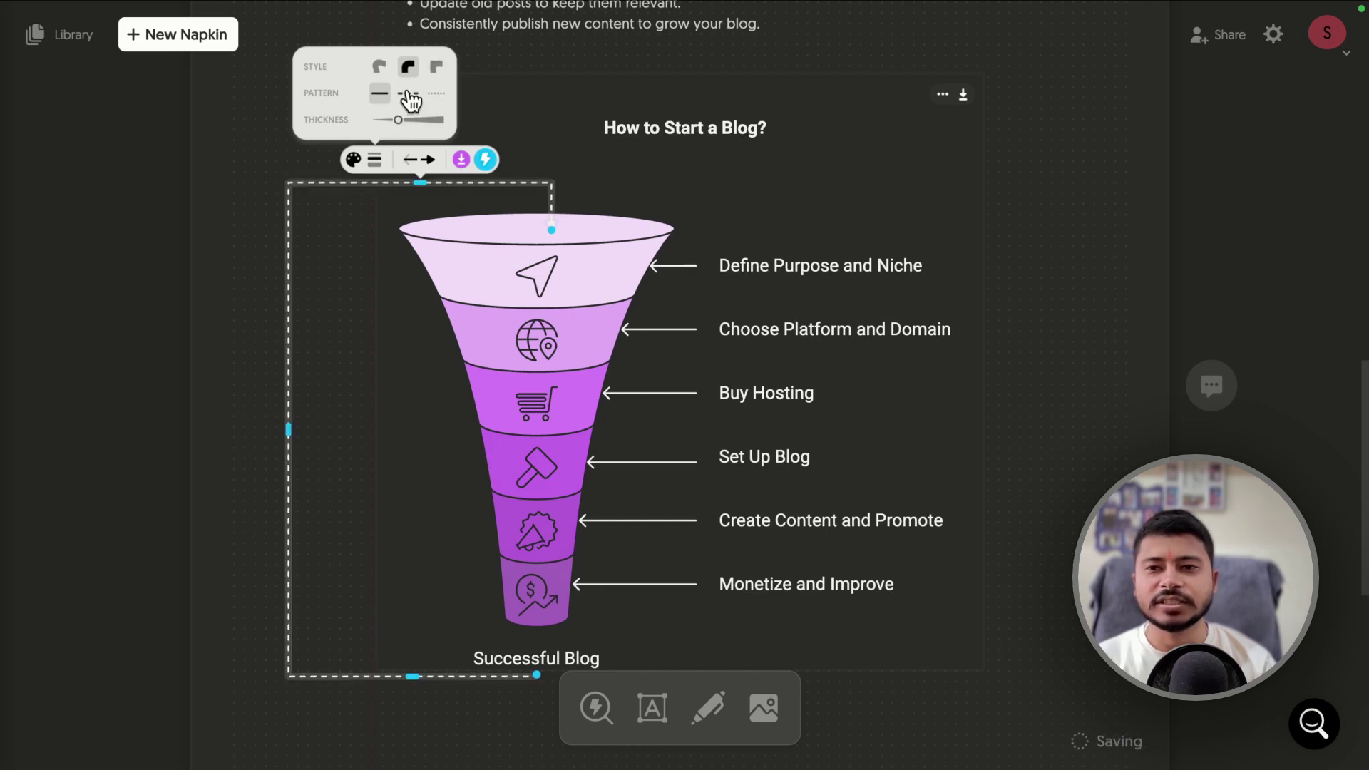
{"action": "left_click", "coordinate": [436, 93]}
{"action": "left_click", "coordinate": [380, 95]}
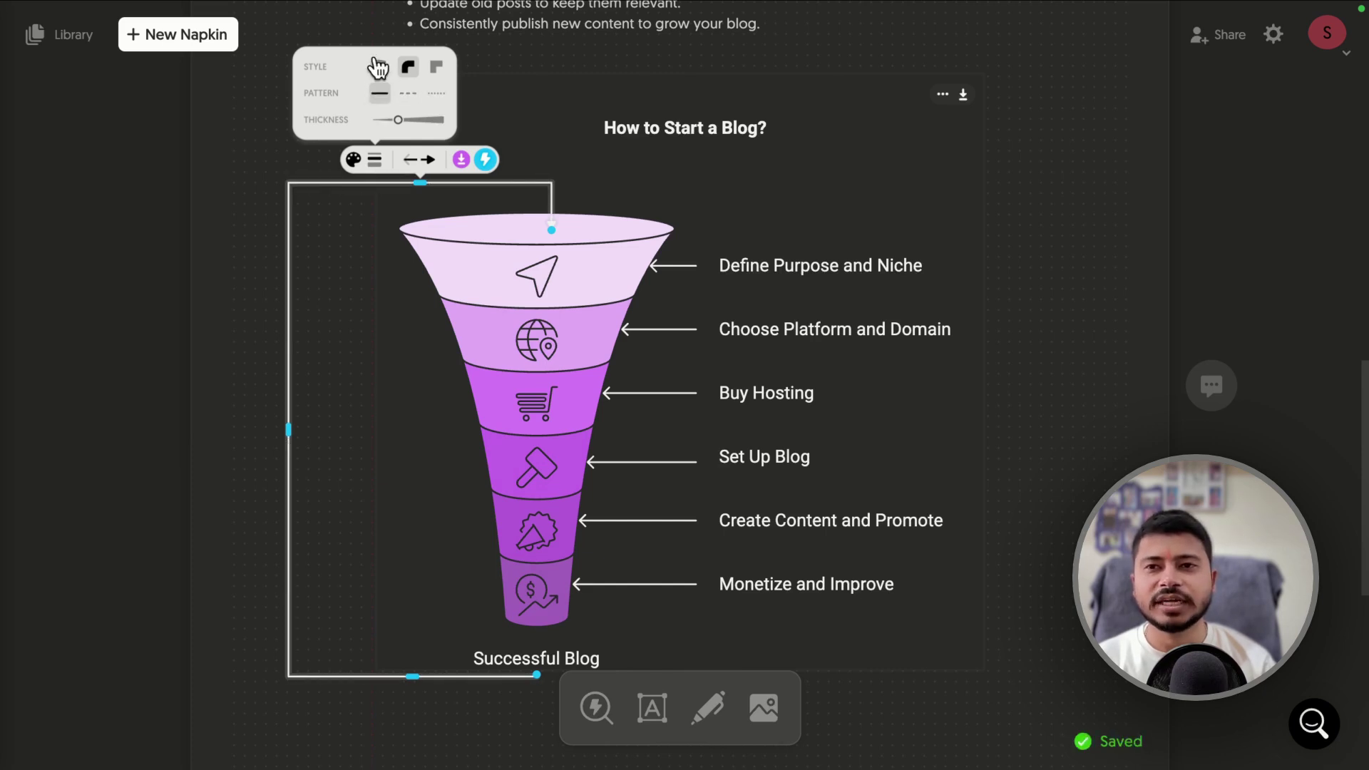
{"action": "left_click", "coordinate": [379, 68]}
{"action": "left_click", "coordinate": [409, 68]}
{"action": "left_click", "coordinate": [436, 67]}
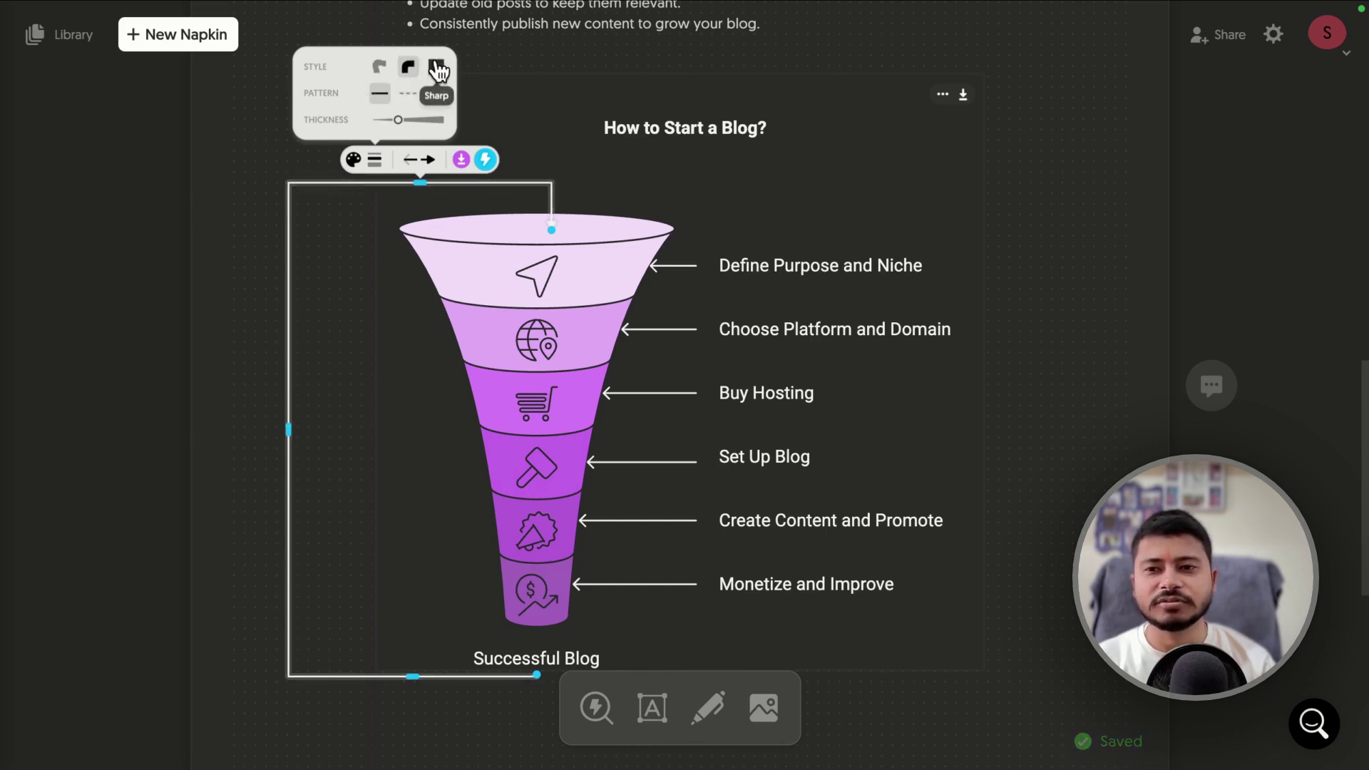
{"action": "left_click", "coordinate": [663, 174]}
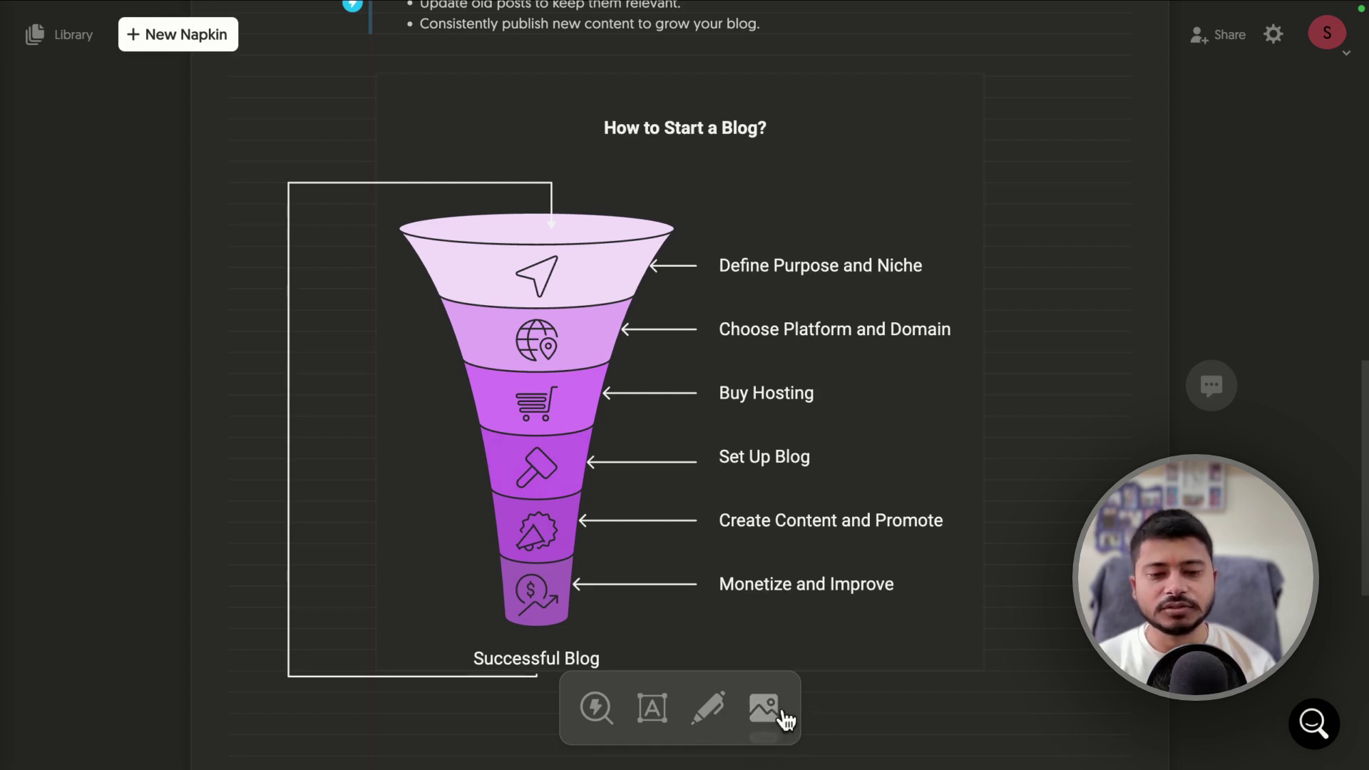
Step: Select text from the 'How to Start a Blog?' heading down, then clear the selection
{"action": "scroll", "coordinate": [710, 511], "scroll_direction": "up", "scroll_amount": 1}
{"action": "scroll", "coordinate": [699, 499], "scroll_direction": "down", "scroll_amount": 1}
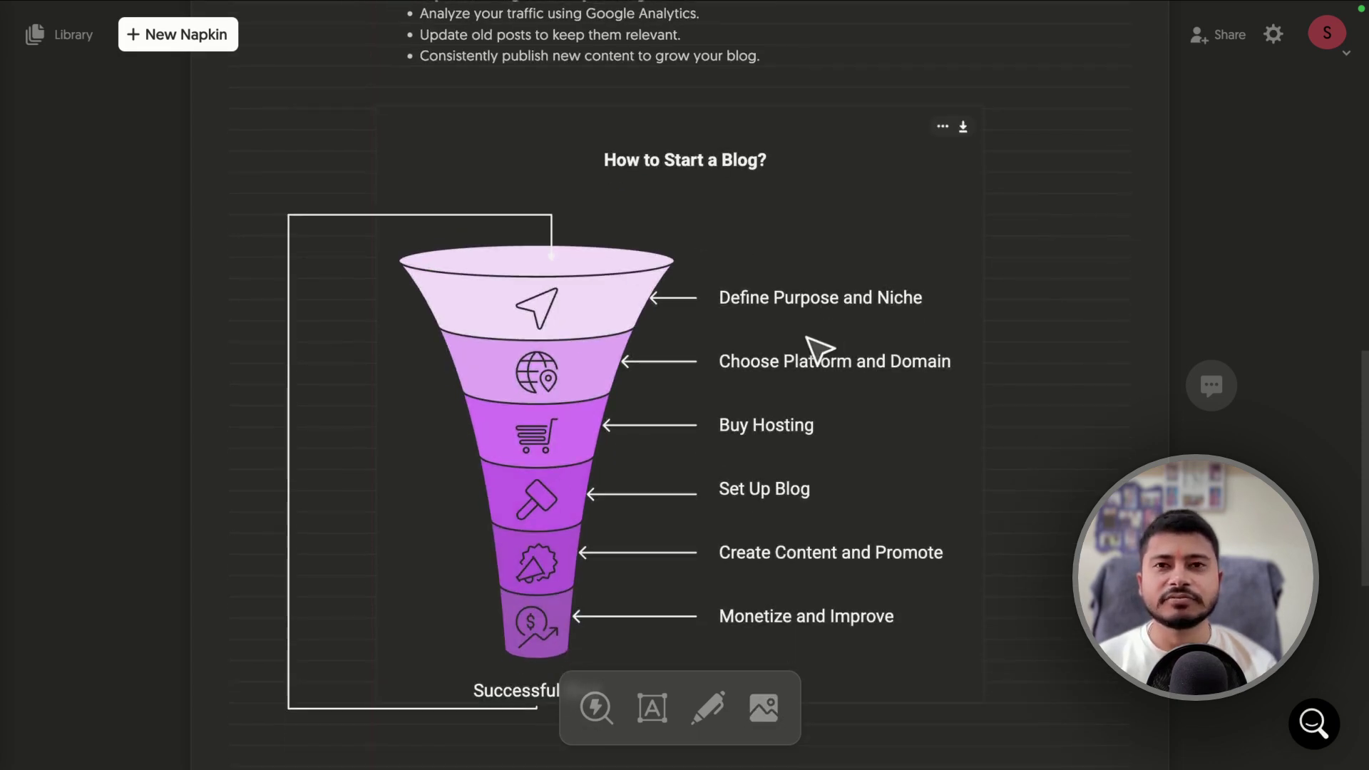
{"action": "scroll", "coordinate": [812, 348], "scroll_direction": "up", "scroll_amount": 15}
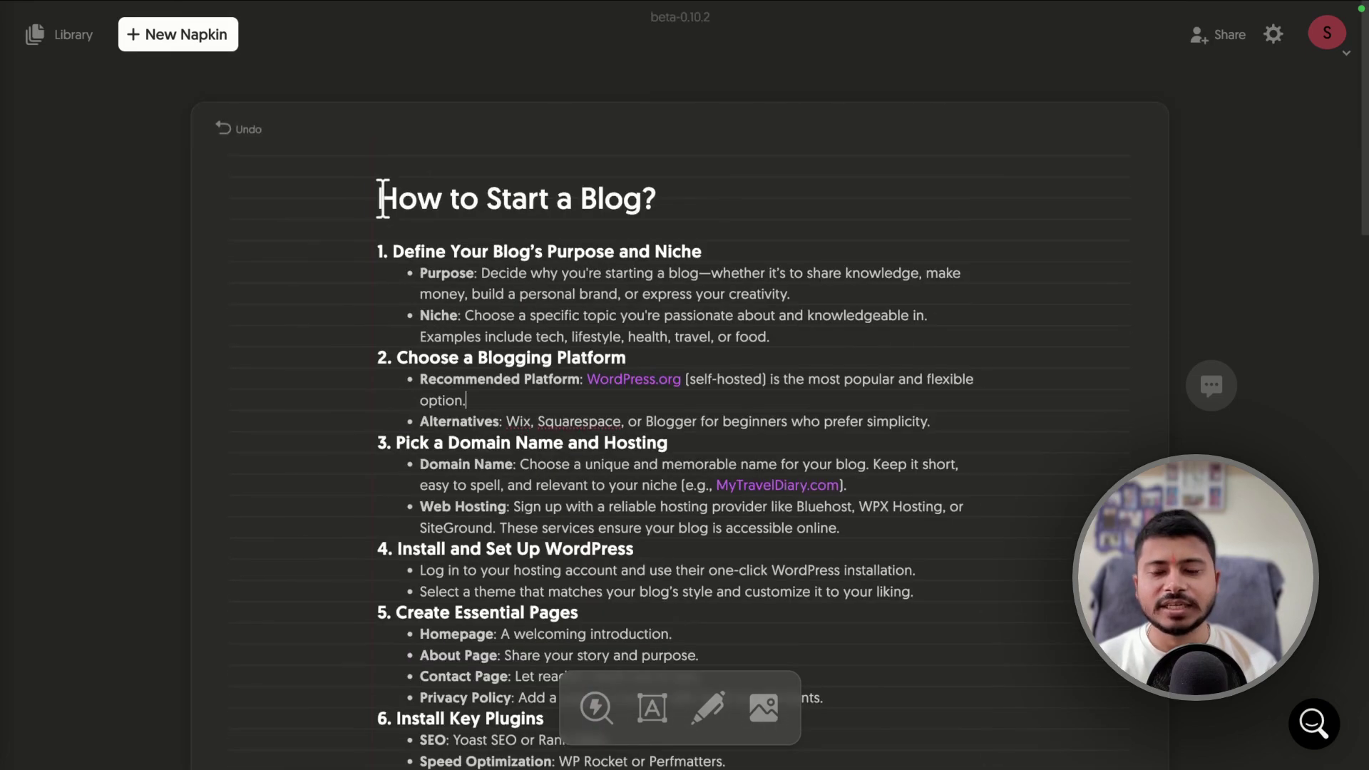
{"action": "left_click_drag", "start_coordinate": [382, 190], "coordinate": [754, 467]}
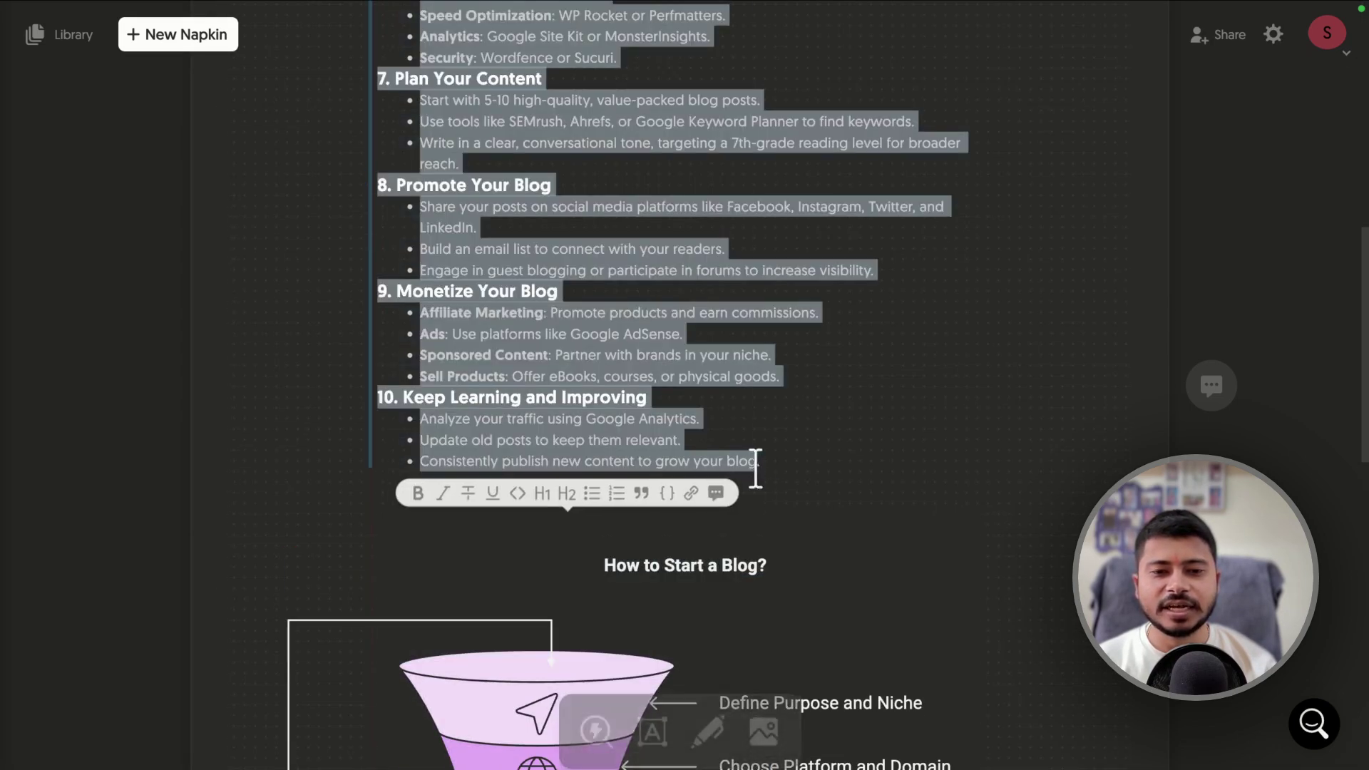
{"action": "scroll", "coordinate": [749, 471], "scroll_direction": "down", "scroll_amount": 5}
{"action": "scroll", "coordinate": [670, 458], "scroll_direction": "down", "scroll_amount": 1}
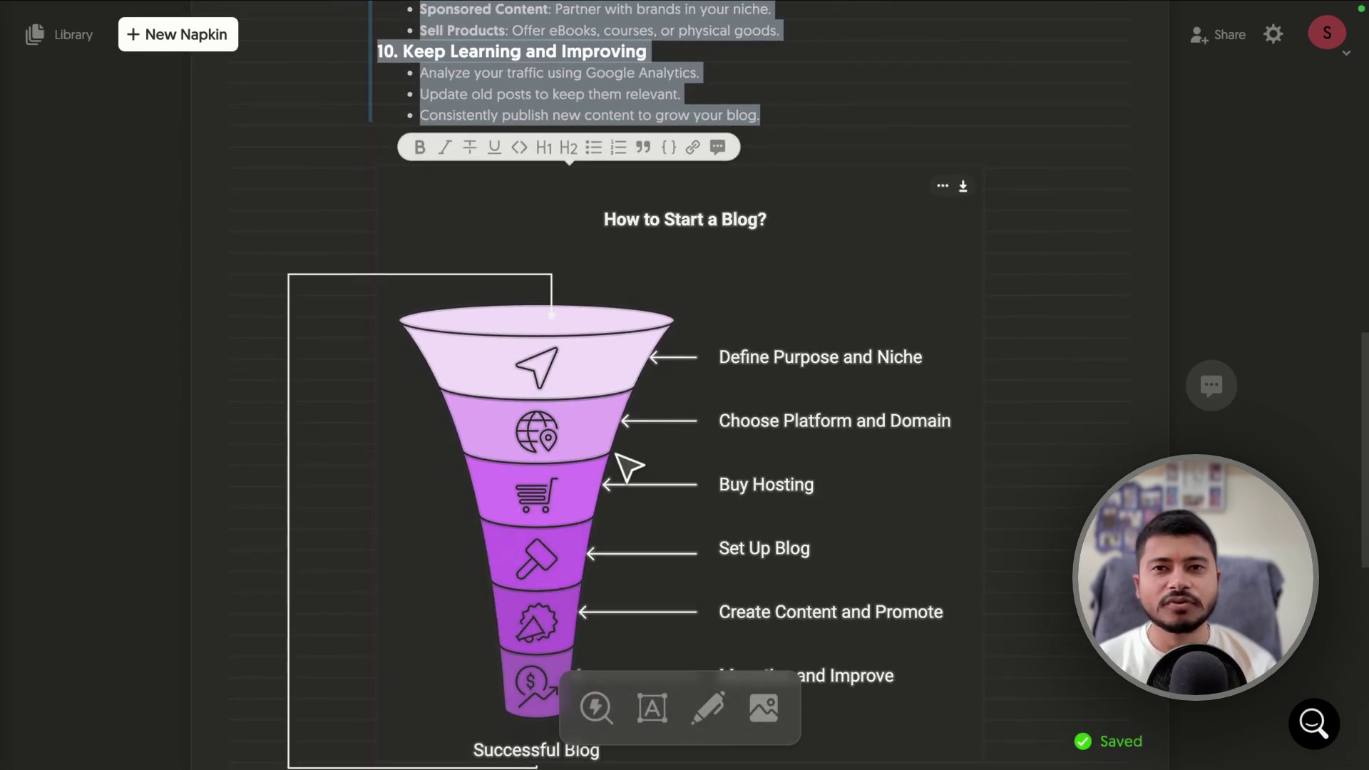
{"action": "scroll", "coordinate": [628, 468], "scroll_direction": "up", "scroll_amount": 15}
{"action": "left_click", "coordinate": [449, 371]}
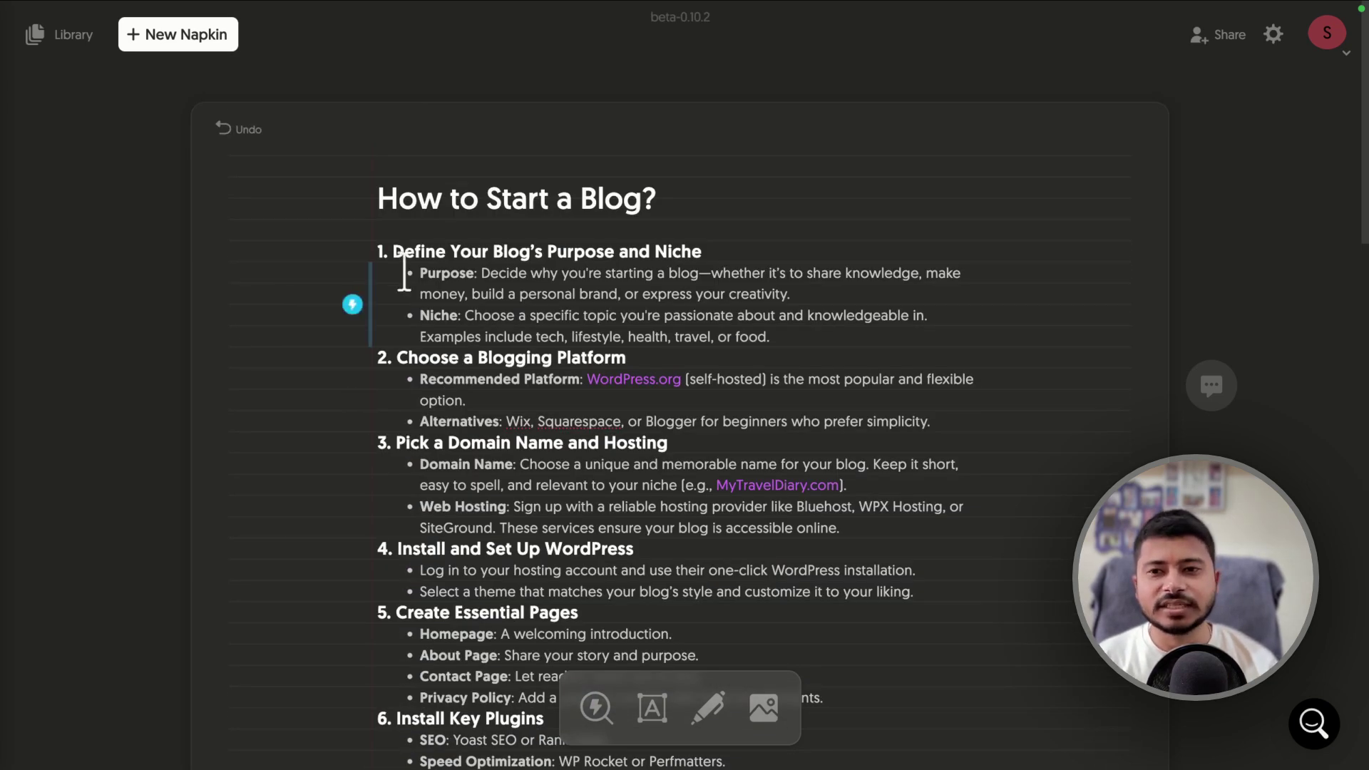
Step: Select all of section 1, Define Your Blog's Purpose and Niche, and generate a visual
{"action": "left_click_drag", "start_coordinate": [392, 253], "coordinate": [810, 340]}
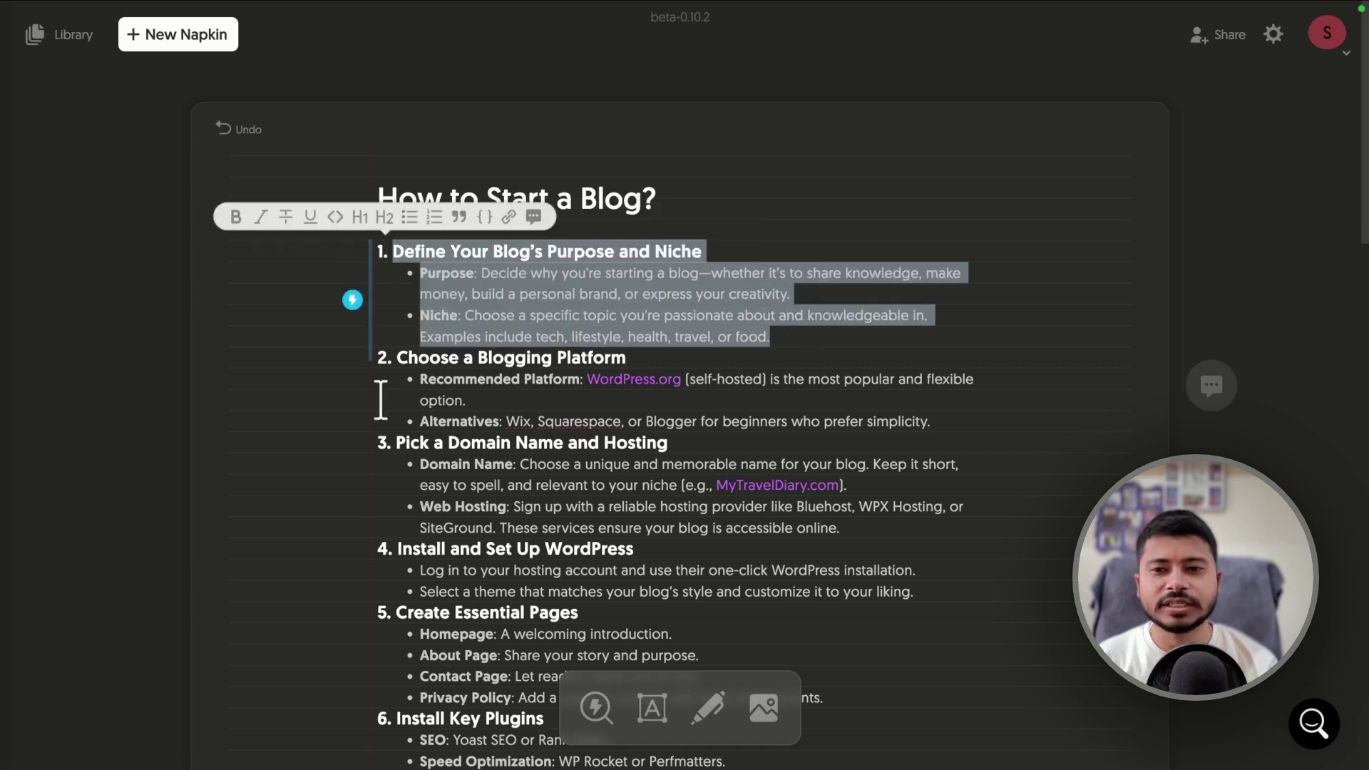
{"action": "left_click_drag", "start_coordinate": [410, 379], "coordinate": [983, 402]}
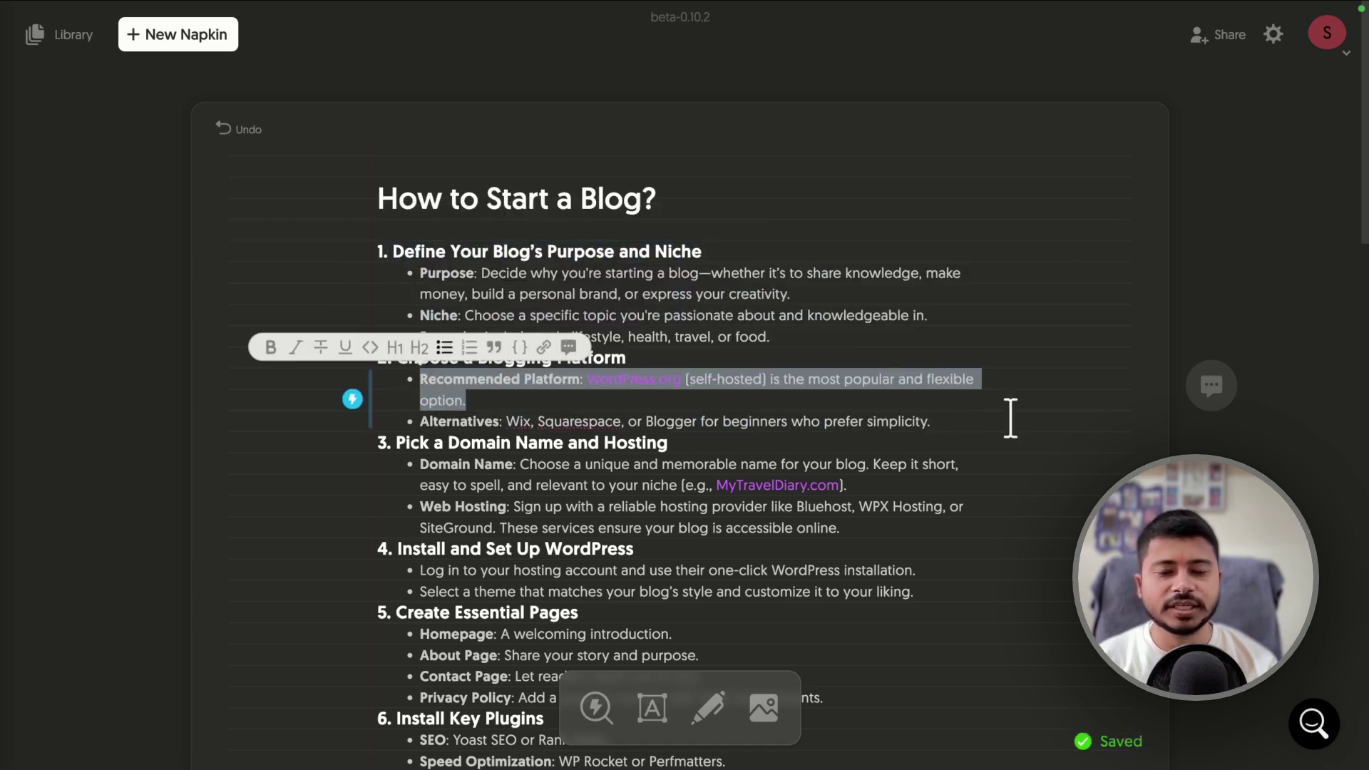
{"action": "left_click", "coordinate": [558, 273]}
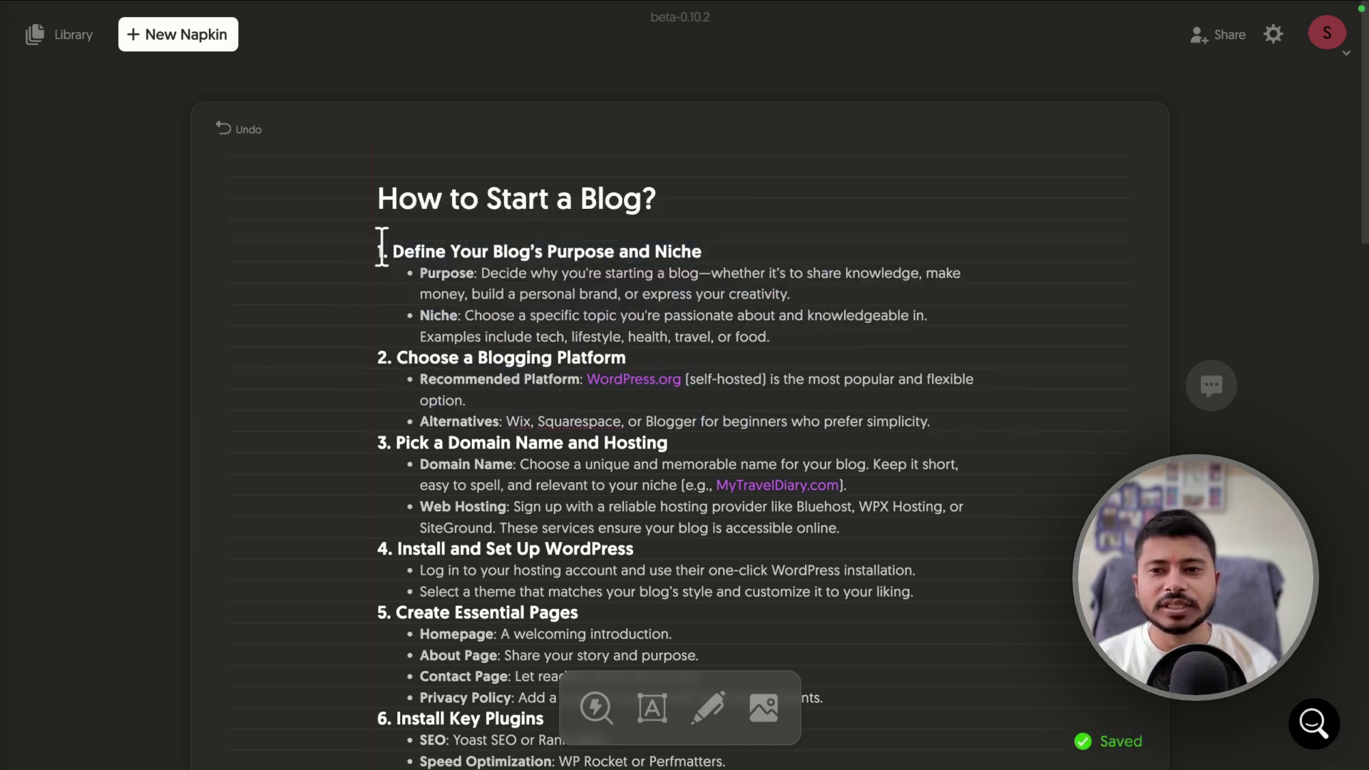
{"action": "left_click_drag", "start_coordinate": [373, 247], "coordinate": [801, 334]}
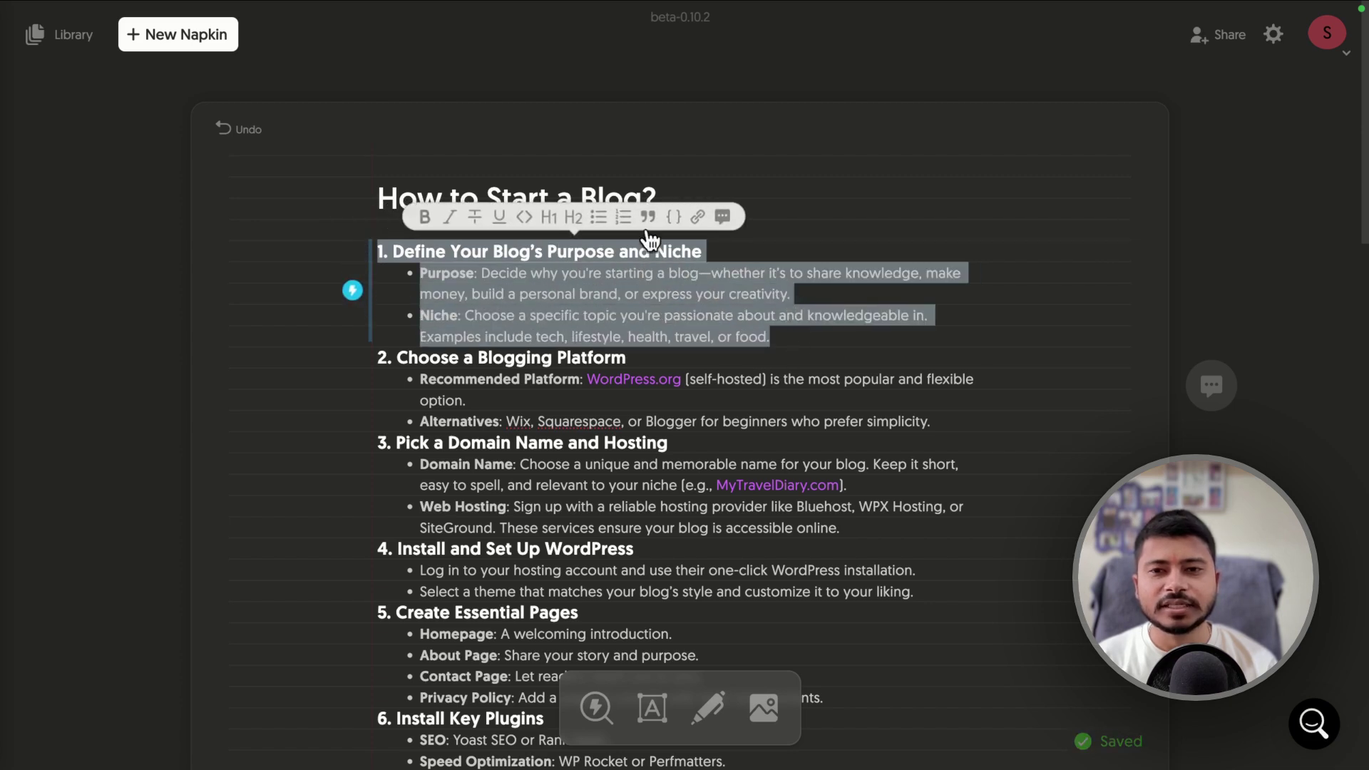
{"action": "left_click", "coordinate": [351, 292]}
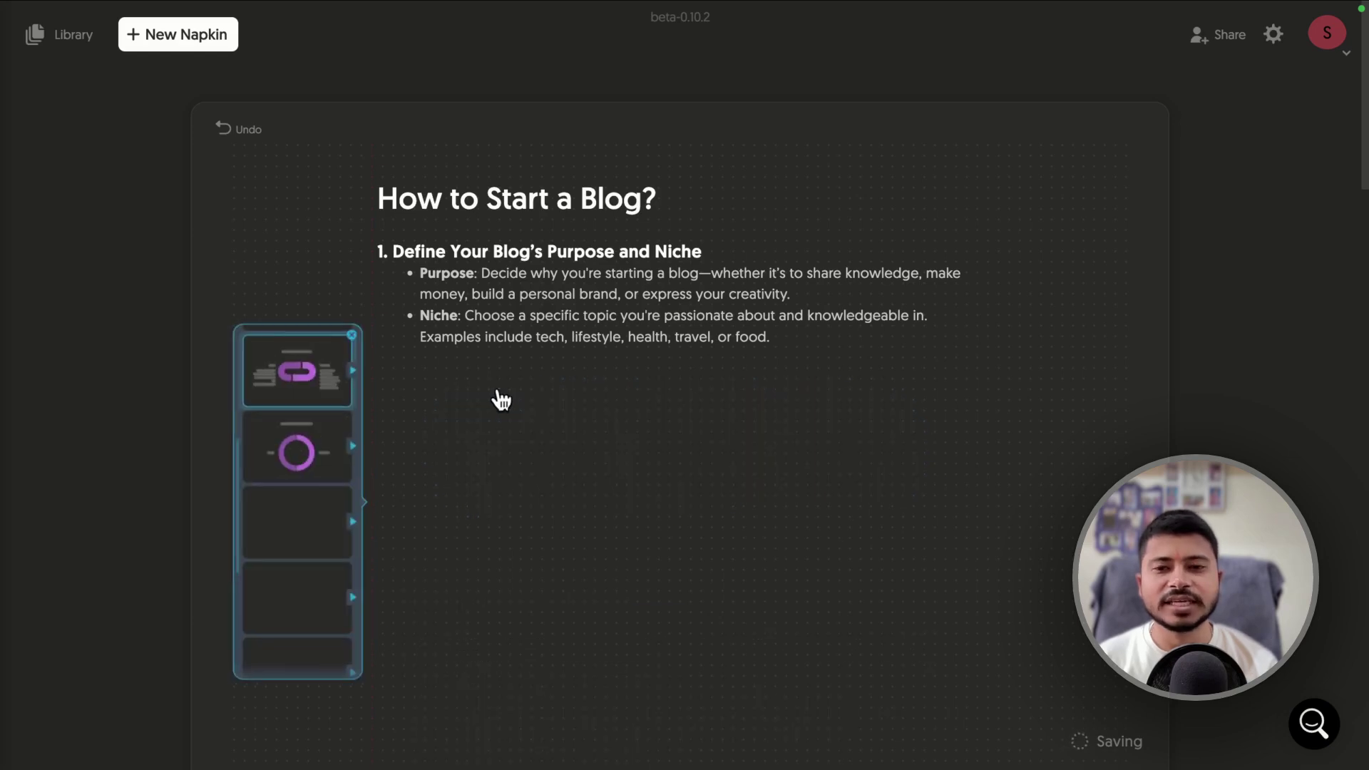
Step: Apply the purple colour style of the signpost layout beneath section 1, then deselect it
{"action": "scroll", "coordinate": [315, 449], "scroll_direction": "down", "scroll_amount": 1}
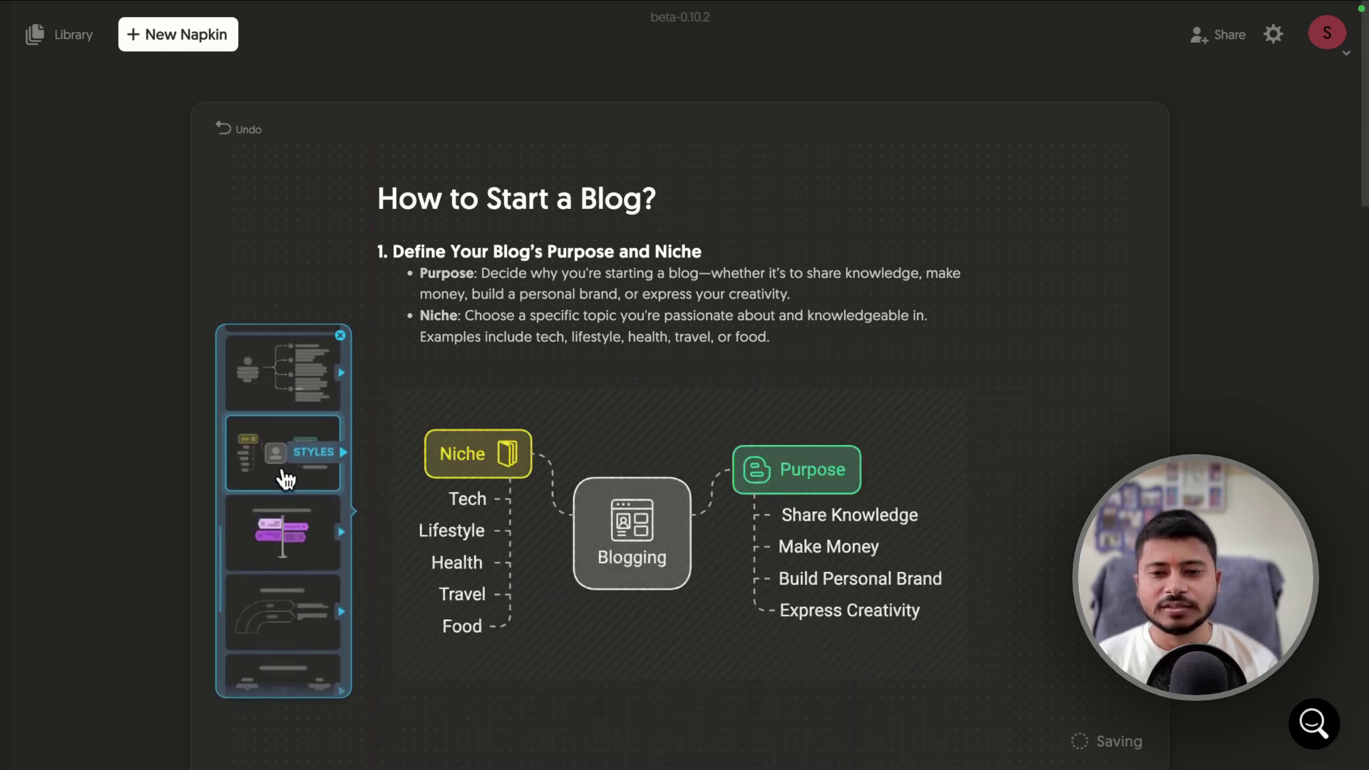
{"action": "scroll", "coordinate": [284, 478], "scroll_direction": "down", "scroll_amount": 3}
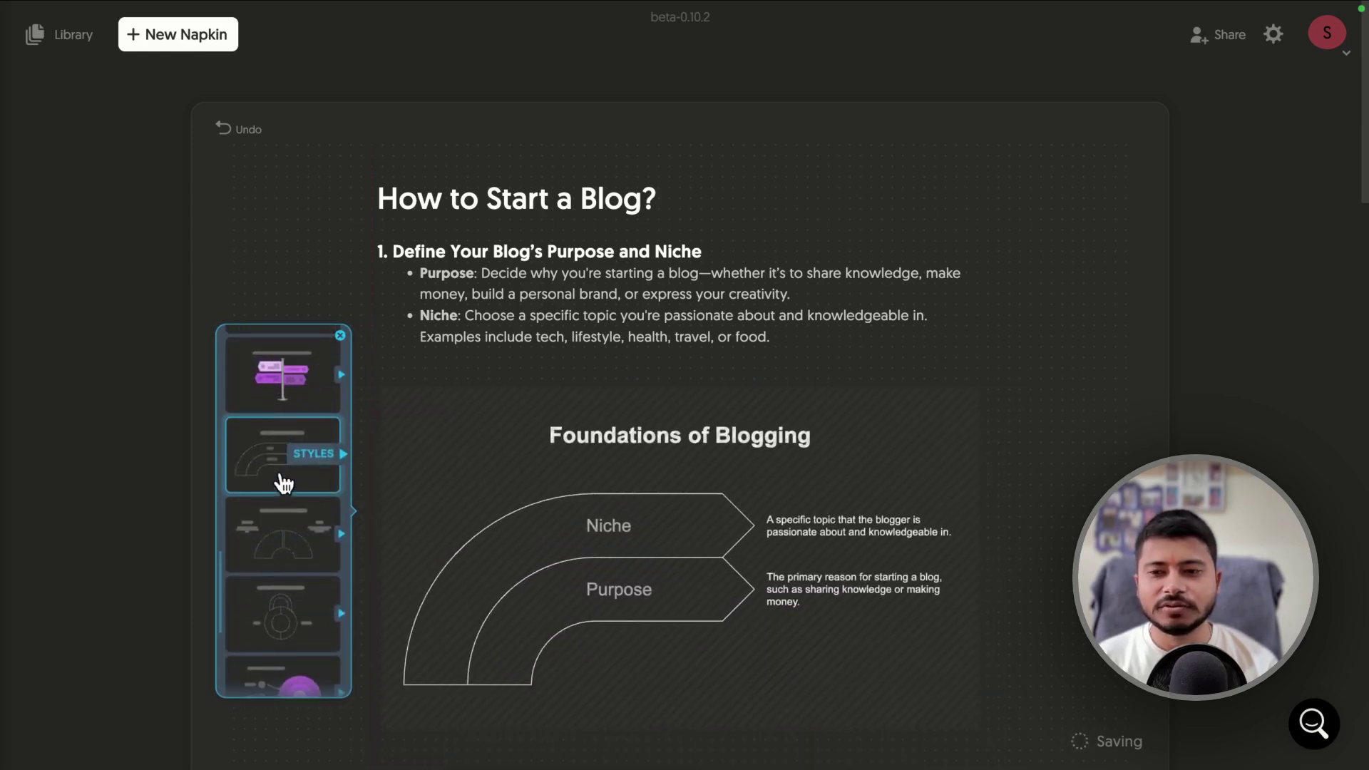
{"action": "scroll", "coordinate": [283, 478], "scroll_direction": "up", "scroll_amount": 1}
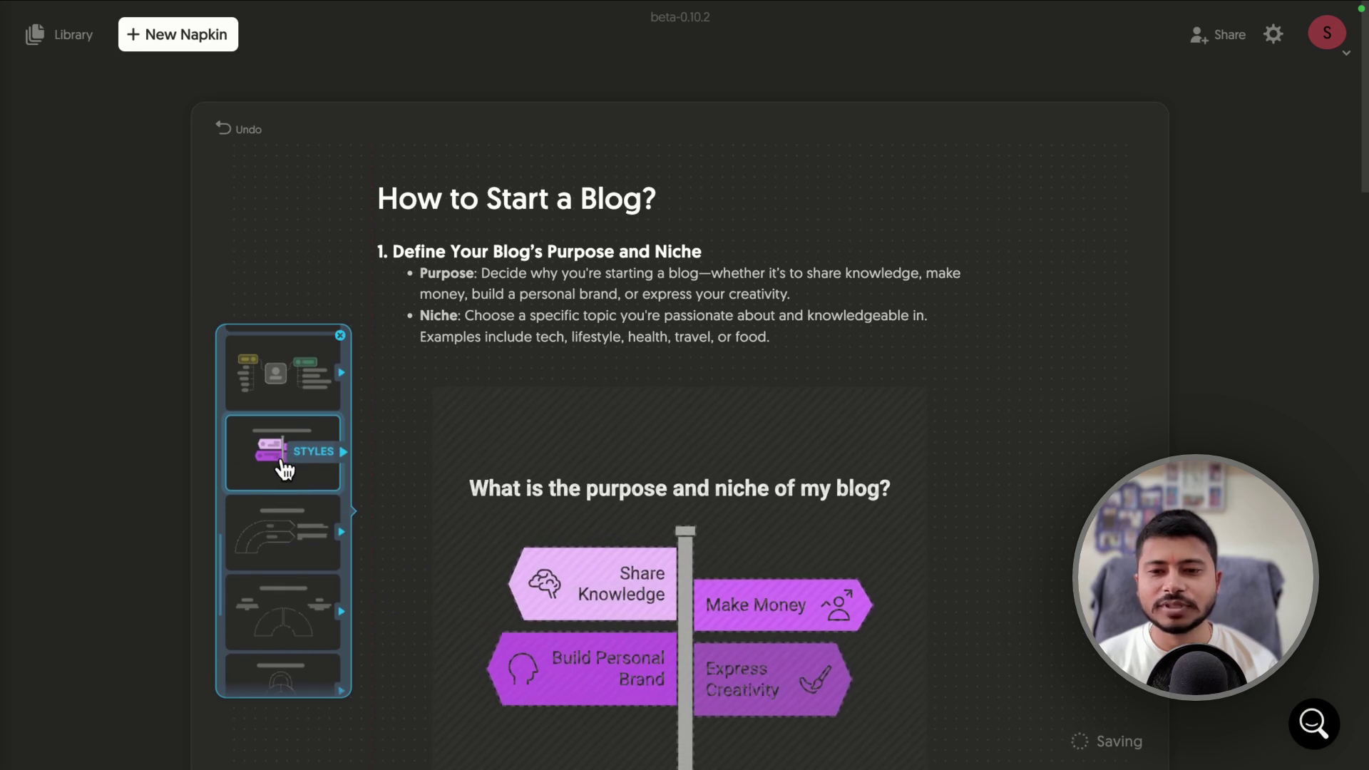
{"action": "left_click", "coordinate": [284, 465]}
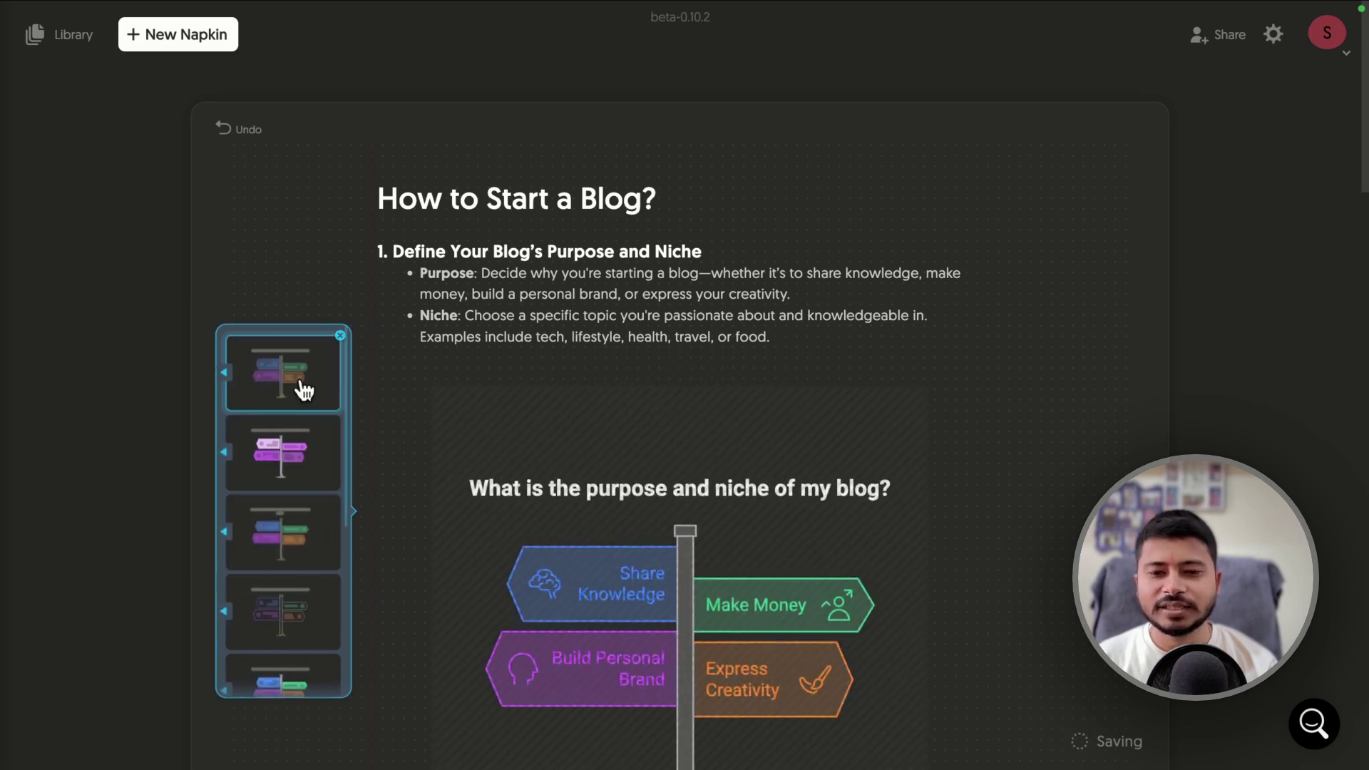
{"action": "left_click", "coordinate": [301, 452]}
{"action": "scroll", "coordinate": [722, 422], "scroll_direction": "down", "scroll_amount": 3}
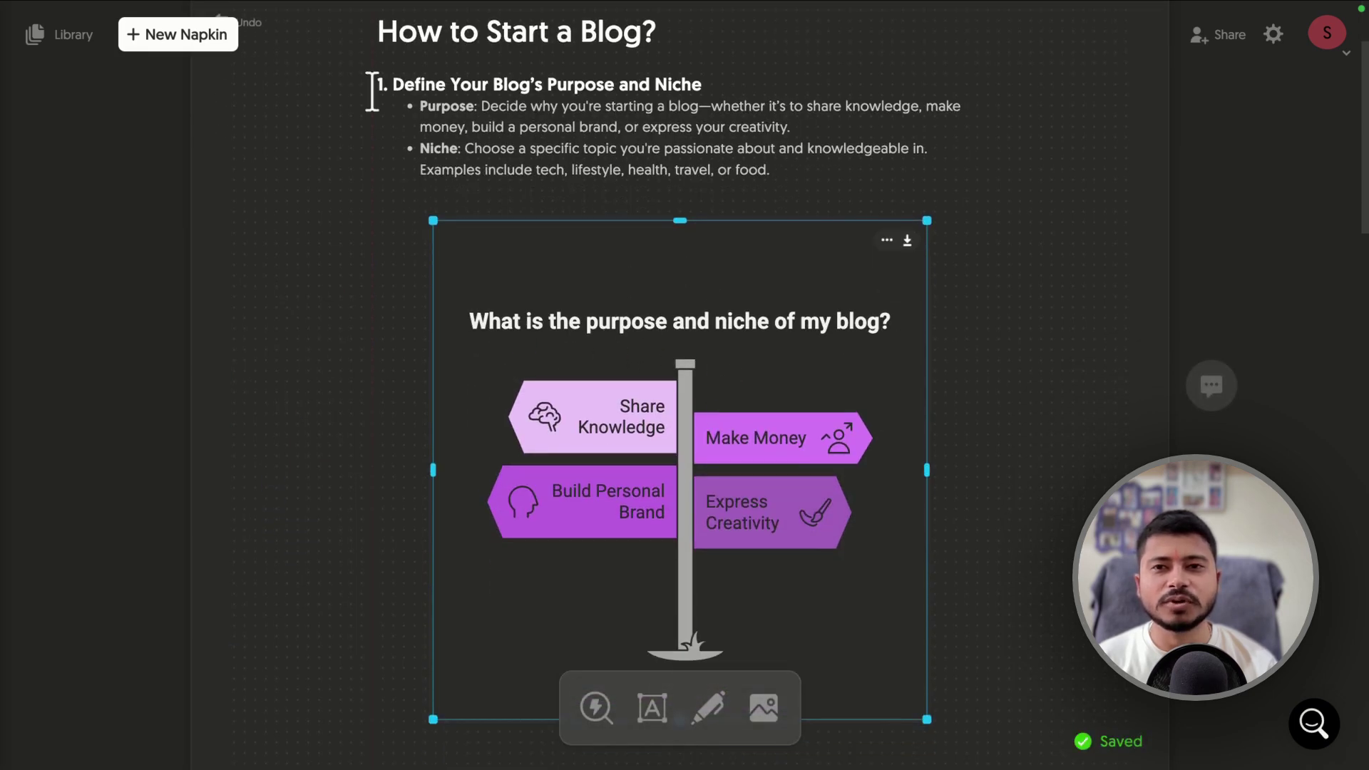
{"action": "left_click", "coordinate": [771, 150]}
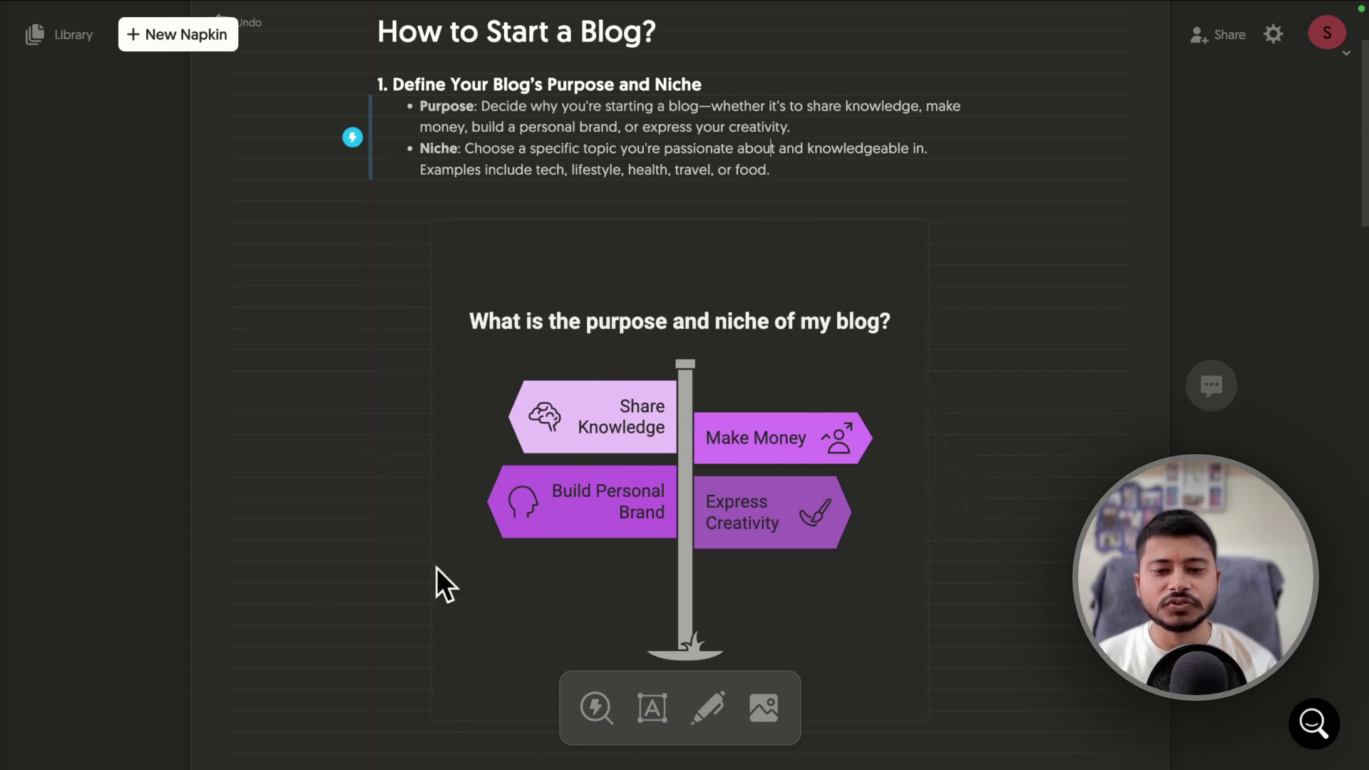
{"action": "mouse_move", "coordinate": [583, 457]}
{"action": "scroll", "coordinate": [720, 448], "scroll_direction": "down", "scroll_amount": 8}
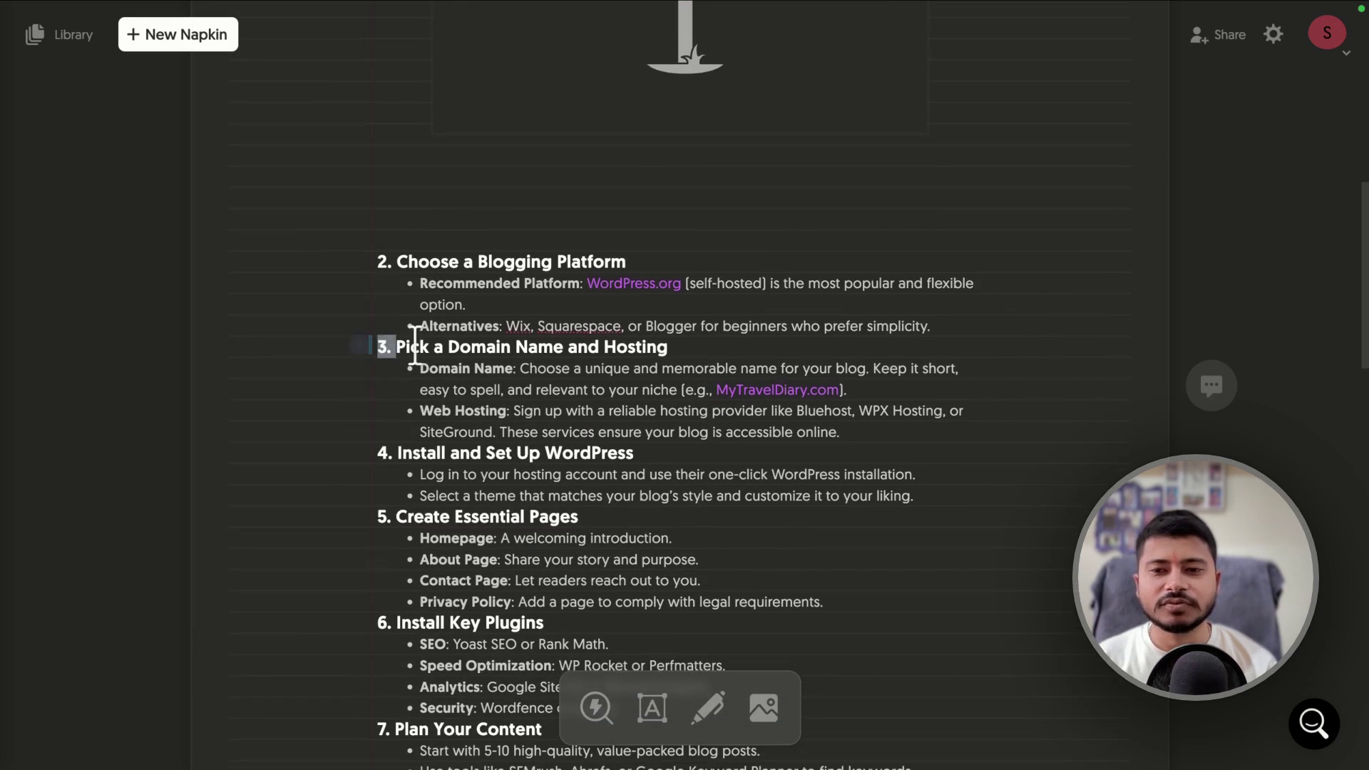
Step: Generate a visual from section 3's heading and bullets, previewing head-diagram and mind-map layouts
{"action": "left_click_drag", "start_coordinate": [377, 347], "coordinate": [902, 425]}
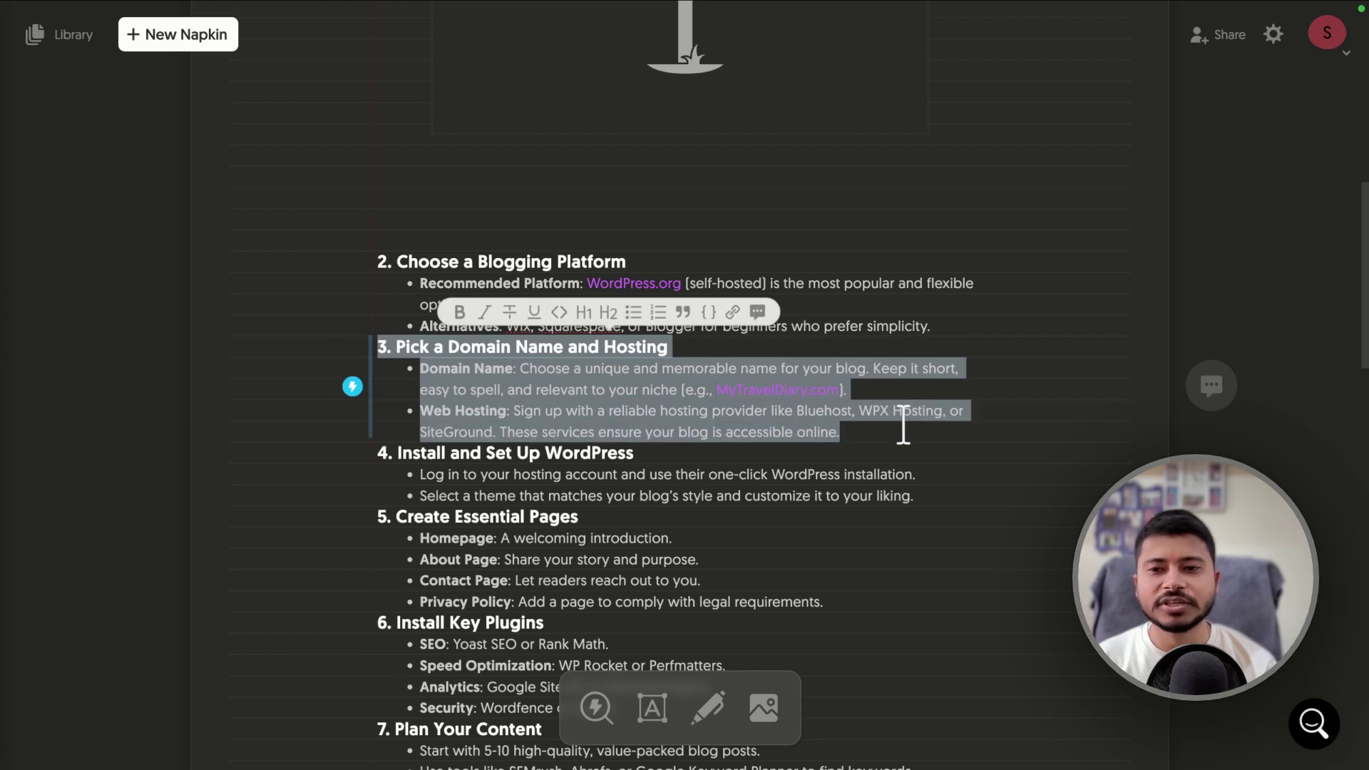
{"action": "left_click", "coordinate": [352, 386]}
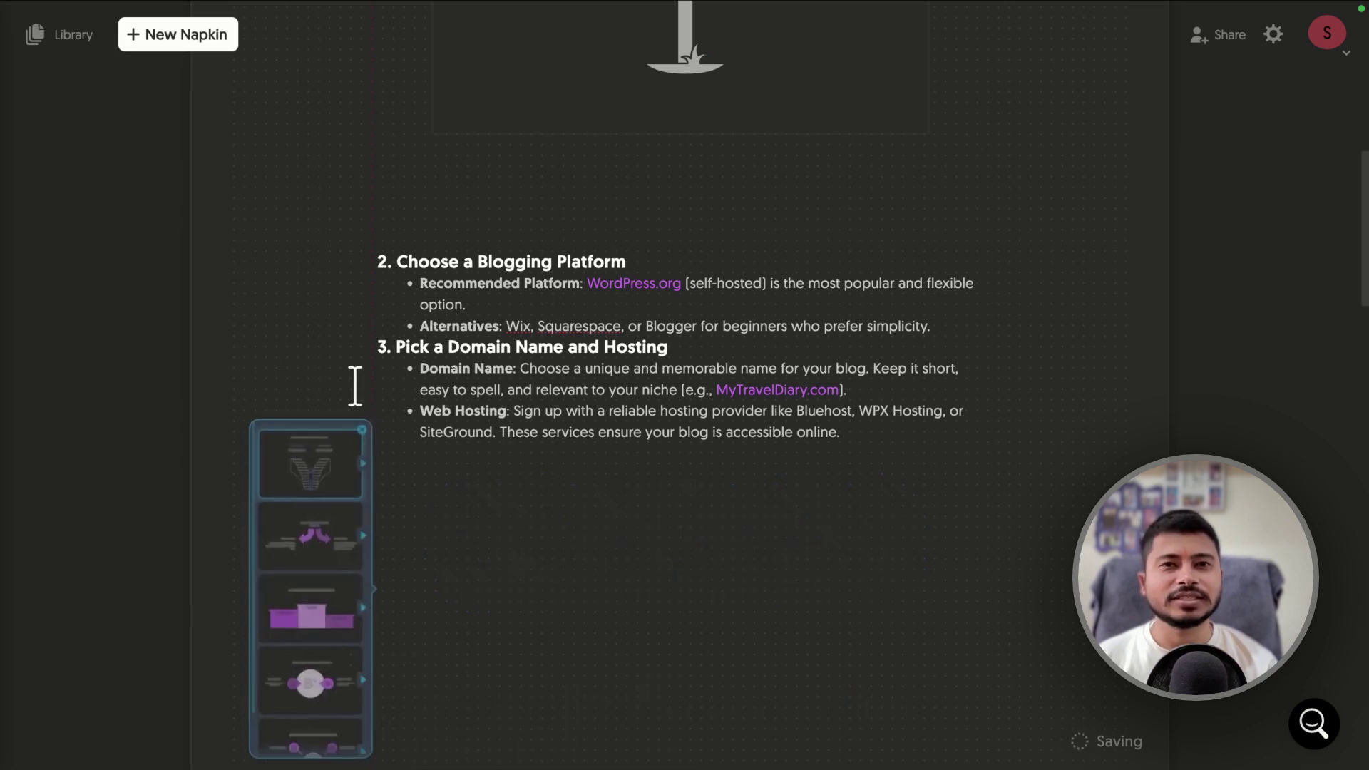
{"action": "scroll", "coordinate": [318, 354], "scroll_direction": "down", "scroll_amount": 3}
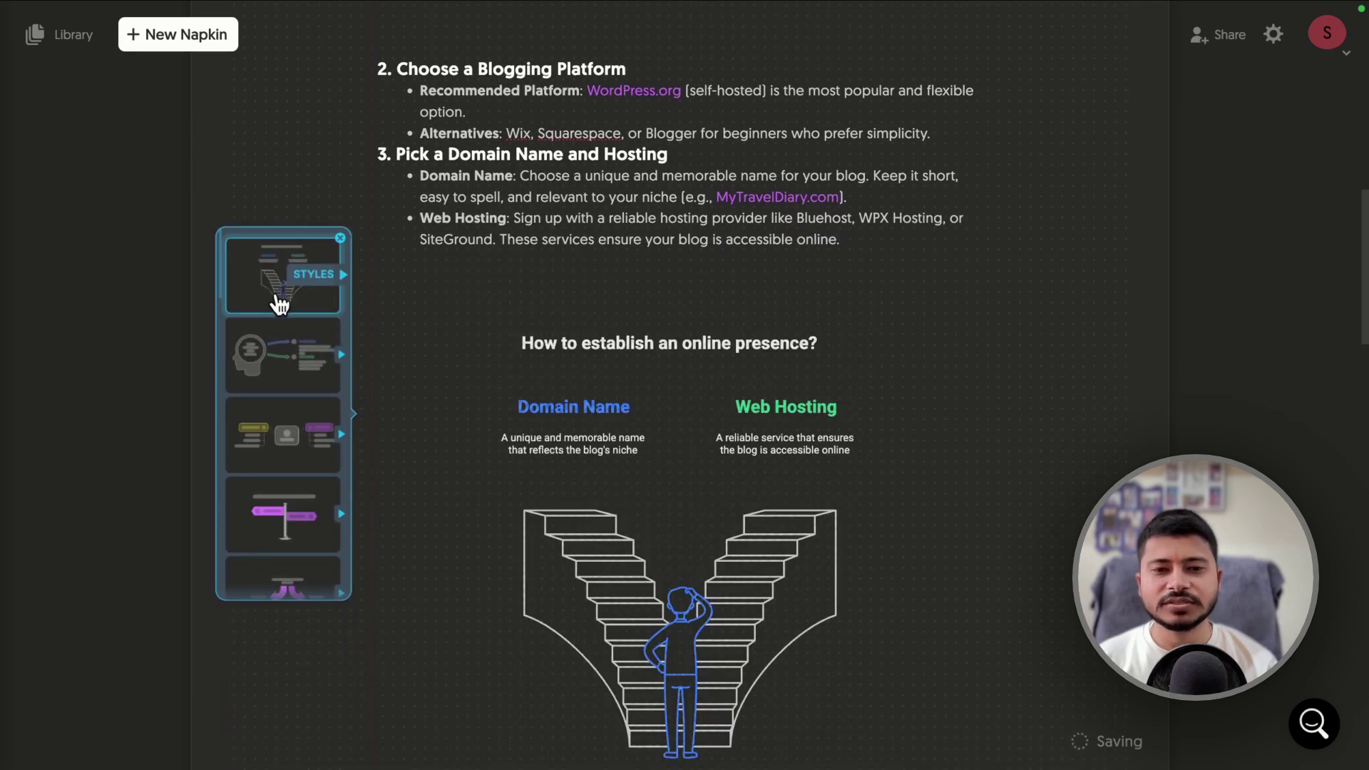
{"action": "left_click", "coordinate": [278, 361]}
{"action": "left_click", "coordinate": [271, 432]}
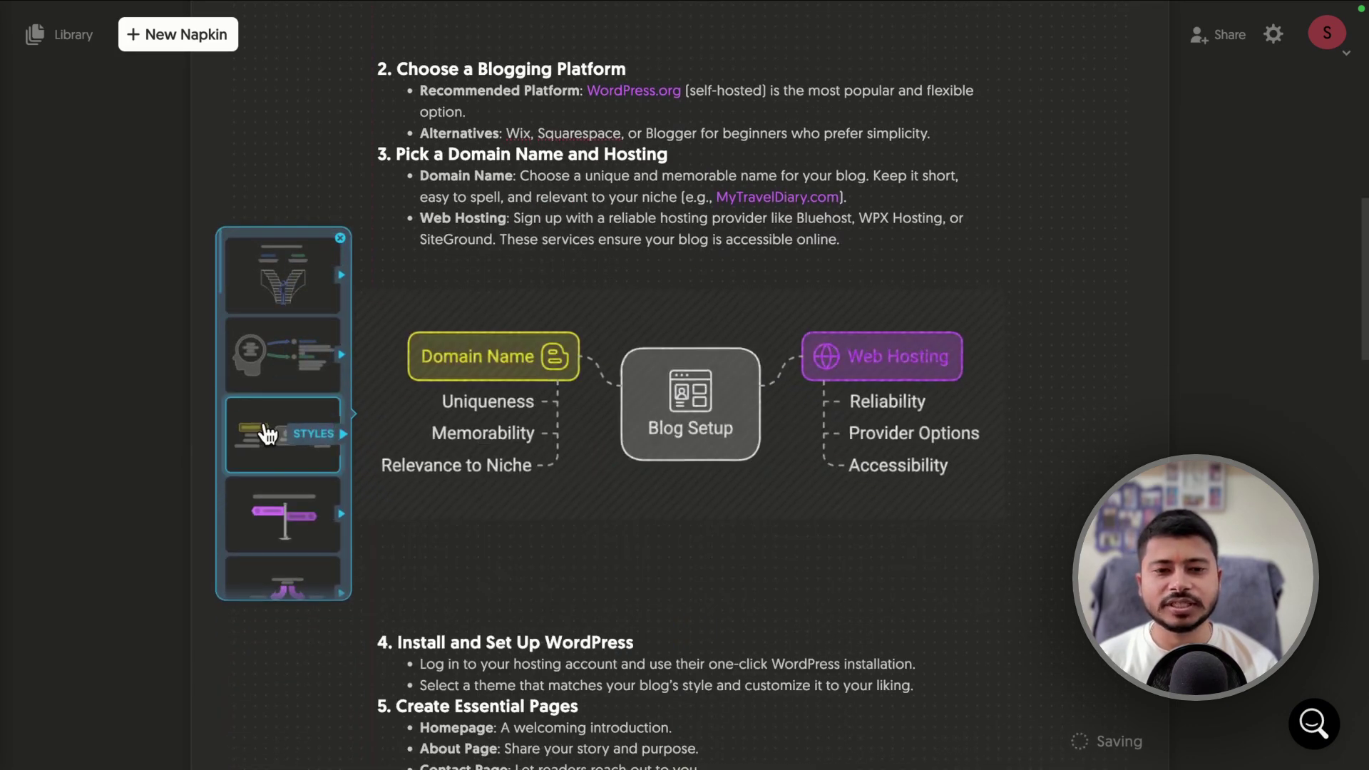
{"action": "scroll", "coordinate": [271, 437], "scroll_direction": "down", "scroll_amount": 3}
{"action": "scroll", "coordinate": [271, 435], "scroll_direction": "down", "scroll_amount": 5}
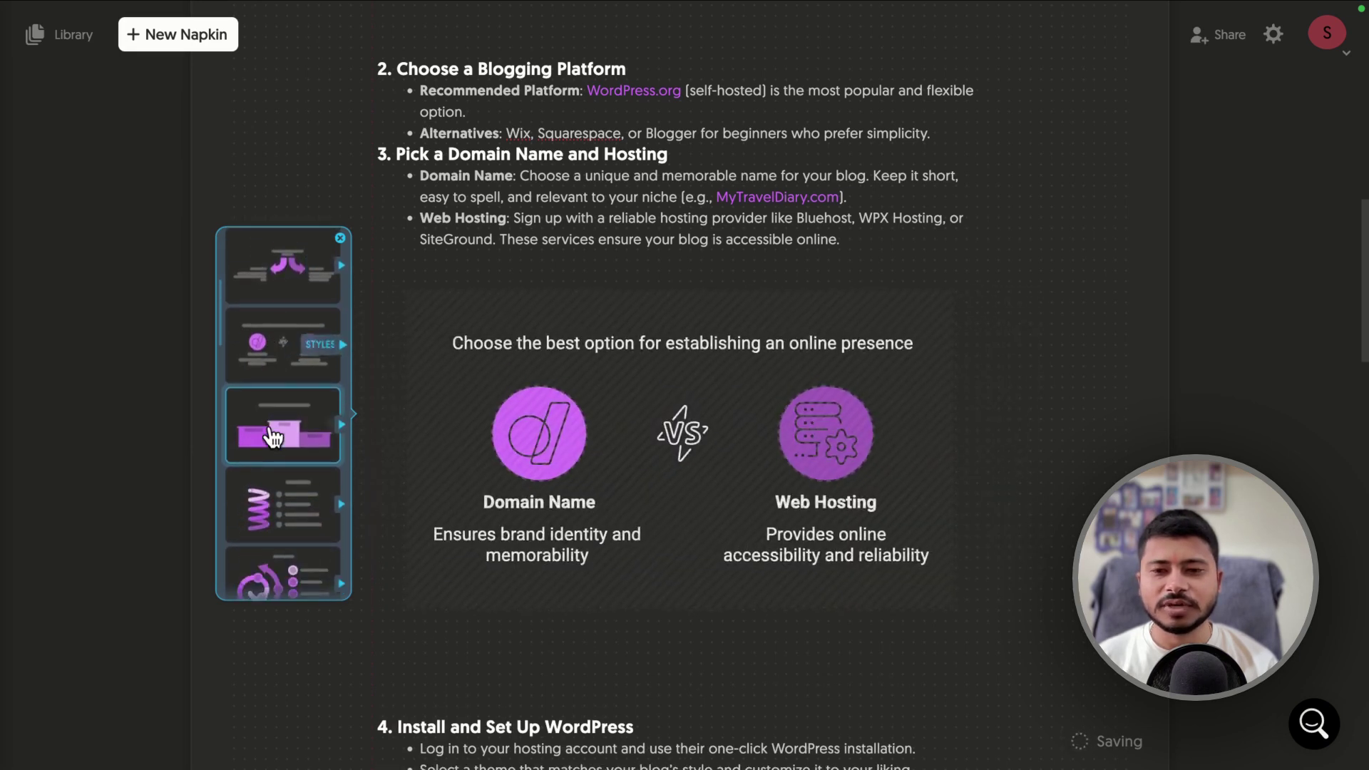
{"action": "scroll", "coordinate": [271, 435], "scroll_direction": "down", "scroll_amount": 4}
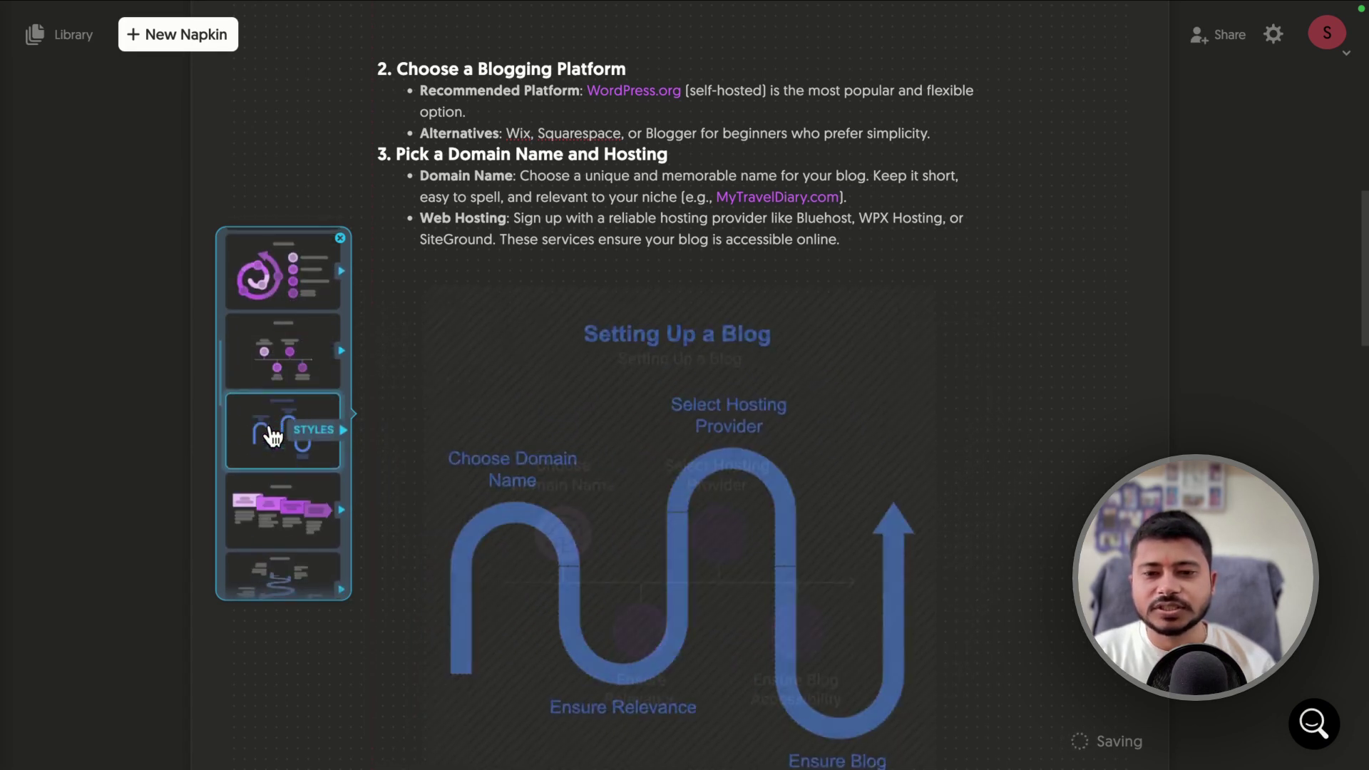
{"action": "scroll", "coordinate": [273, 435], "scroll_direction": "down", "scroll_amount": 1}
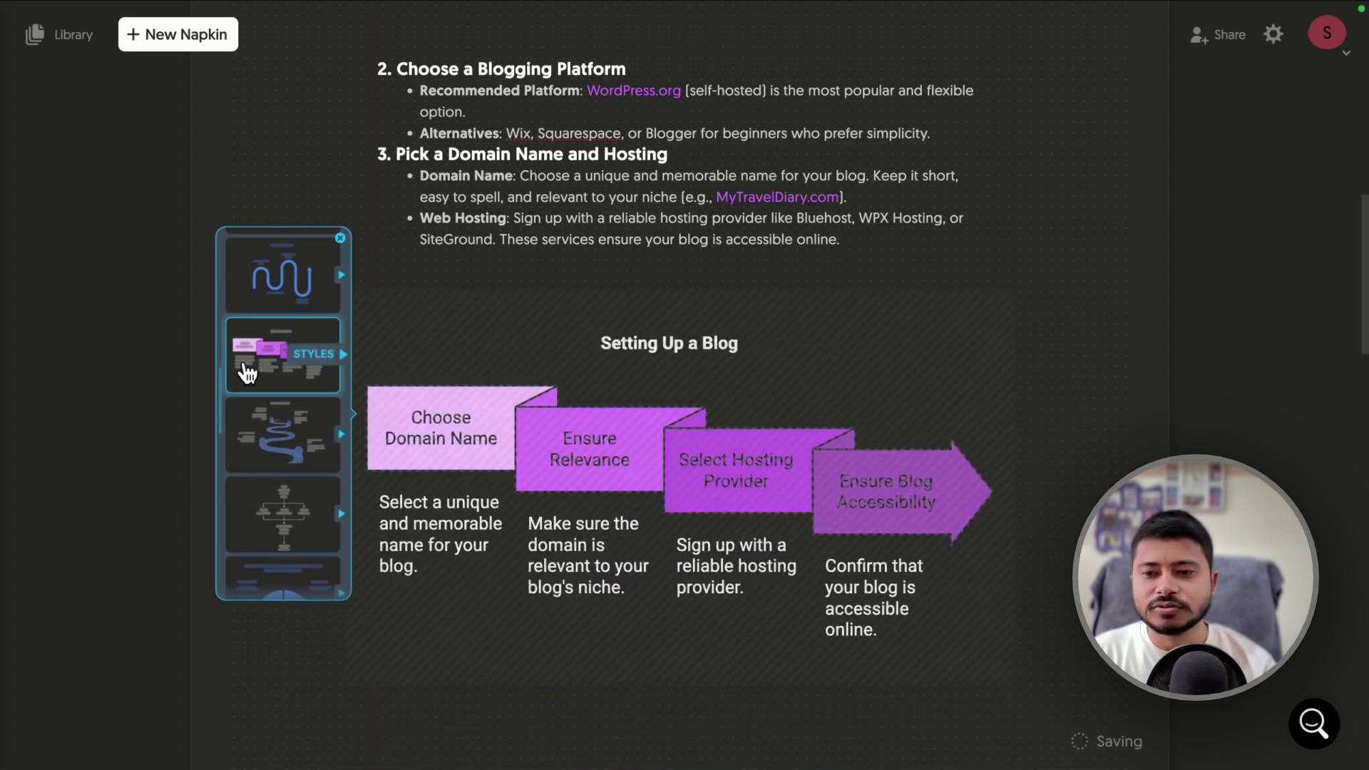
Step: Choose the arrow-steps layout in the muted blue-green colour style
{"action": "left_click", "coordinate": [251, 372]}
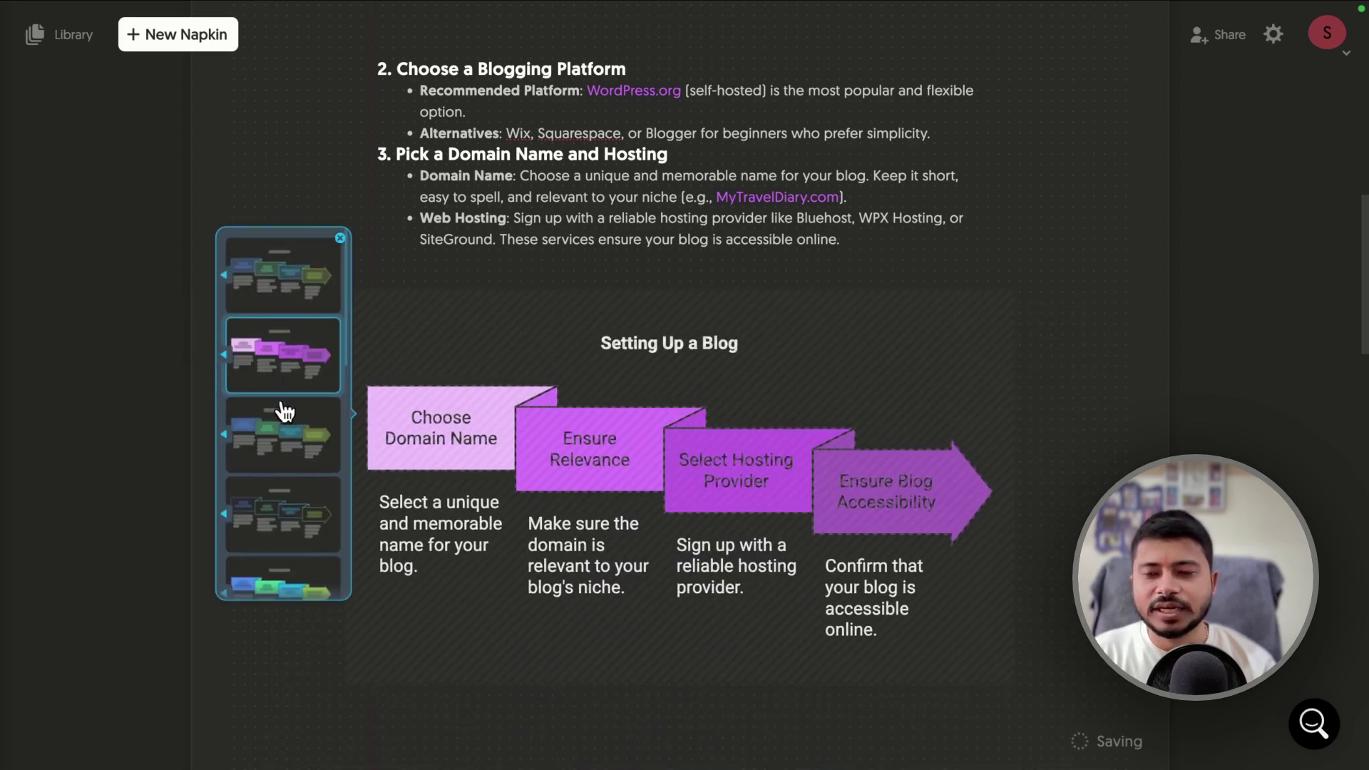
{"action": "scroll", "coordinate": [281, 549], "scroll_direction": "down", "scroll_amount": 1}
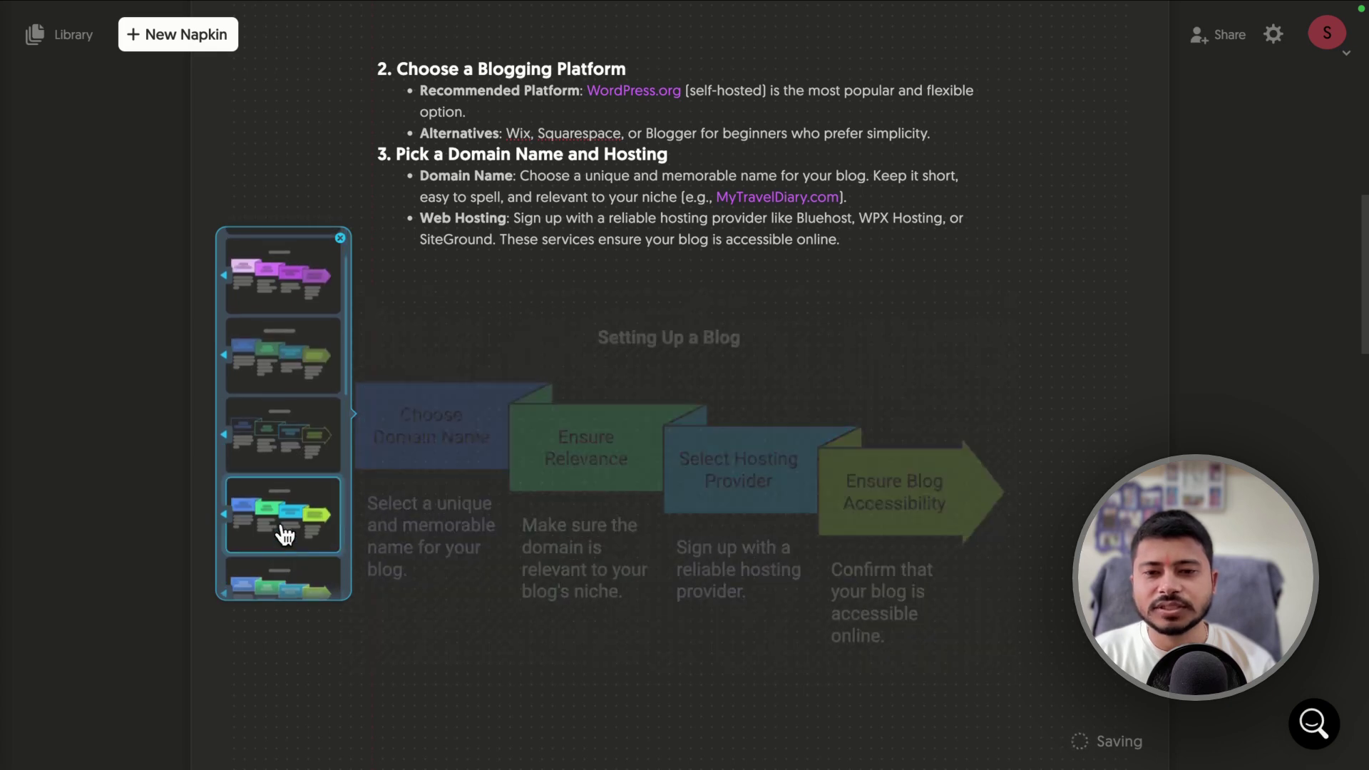
{"action": "left_click", "coordinate": [281, 572]}
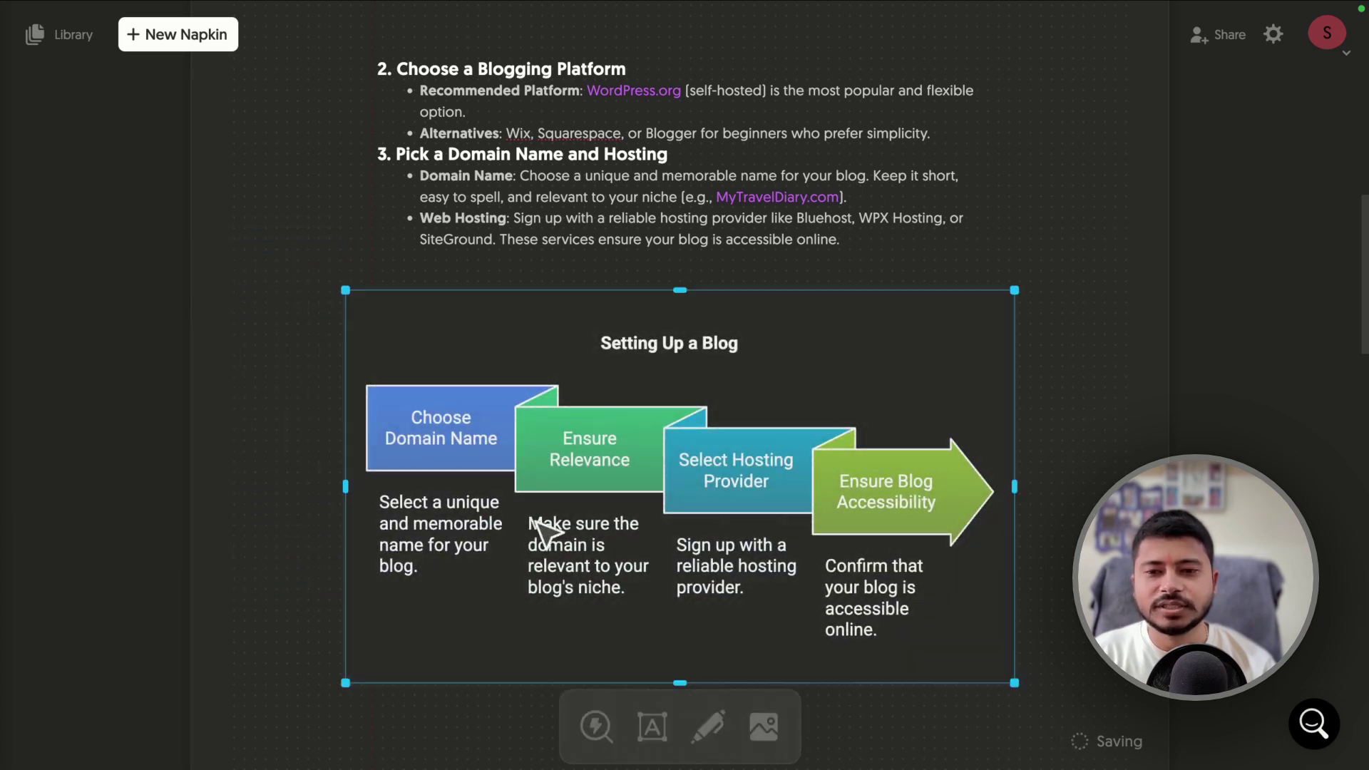
{"action": "scroll", "coordinate": [692, 353], "scroll_direction": "up", "scroll_amount": 1}
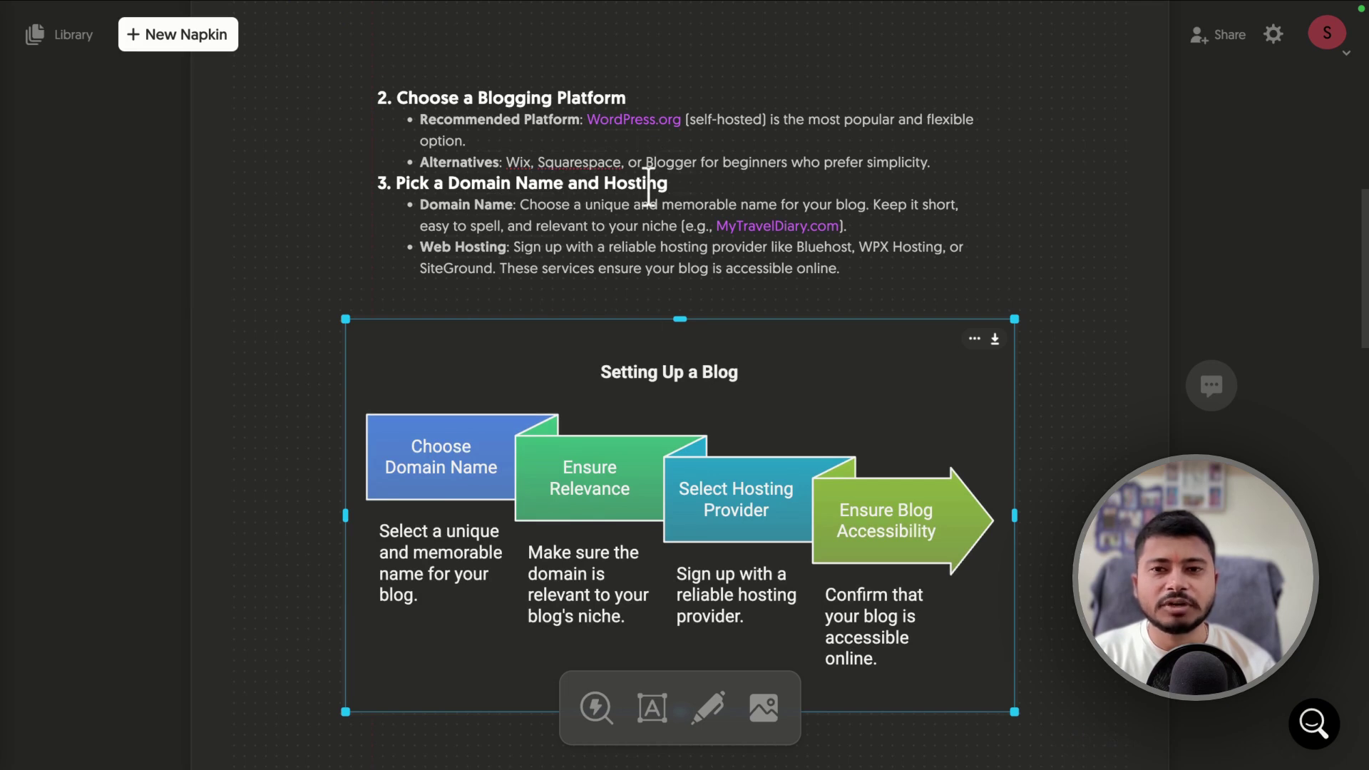
{"action": "left_click", "coordinate": [420, 182]}
Step: Replace the diagram title 'Setting Up a Blog' with 'dfsdfdsf fdsf'
{"action": "scroll", "coordinate": [439, 385], "scroll_direction": "down", "scroll_amount": 2}
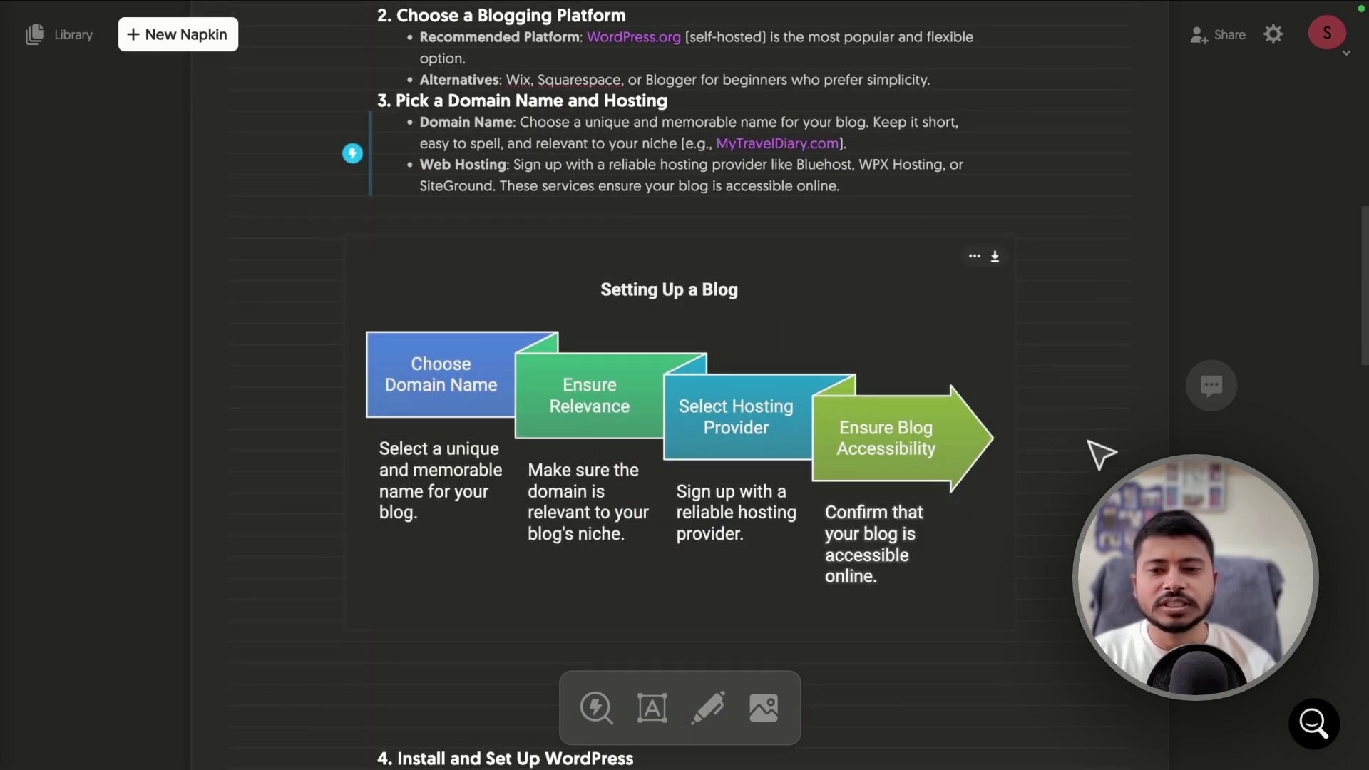
{"action": "scroll", "coordinate": [356, 435], "scroll_direction": "down", "scroll_amount": 2}
{"action": "scroll", "coordinate": [458, 428], "scroll_direction": "up", "scroll_amount": 2}
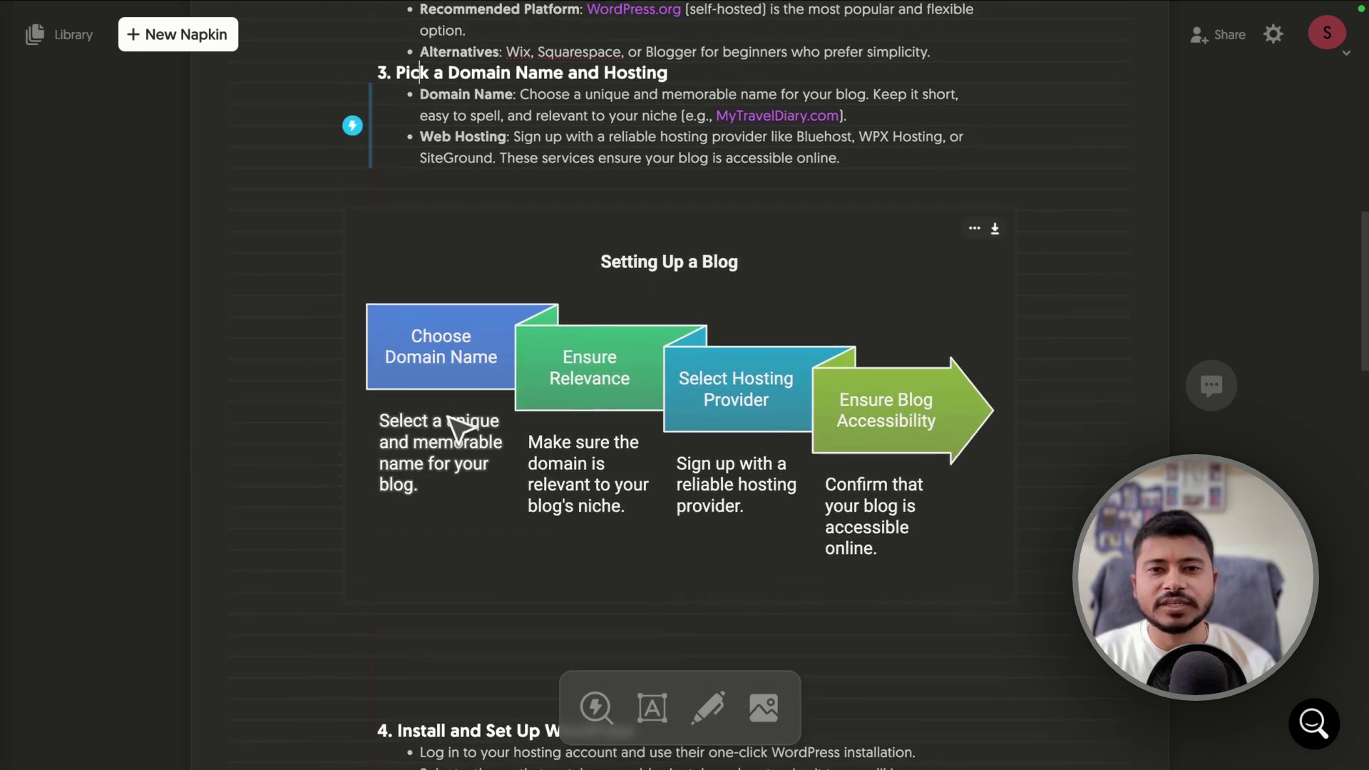
{"action": "left_click", "coordinate": [650, 263]}
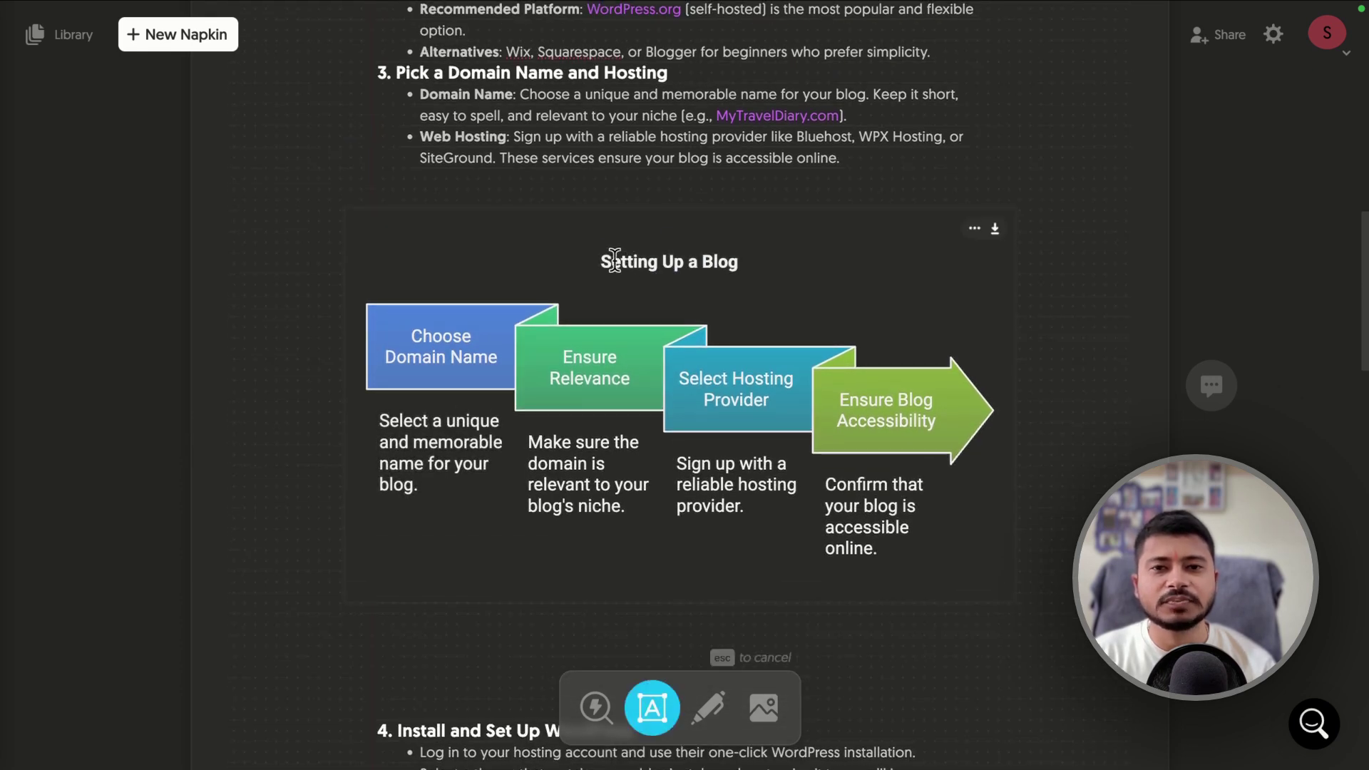
{"action": "left_click_drag", "start_coordinate": [604, 261], "coordinate": [741, 262]}
{"action": "type", "text": "df"}
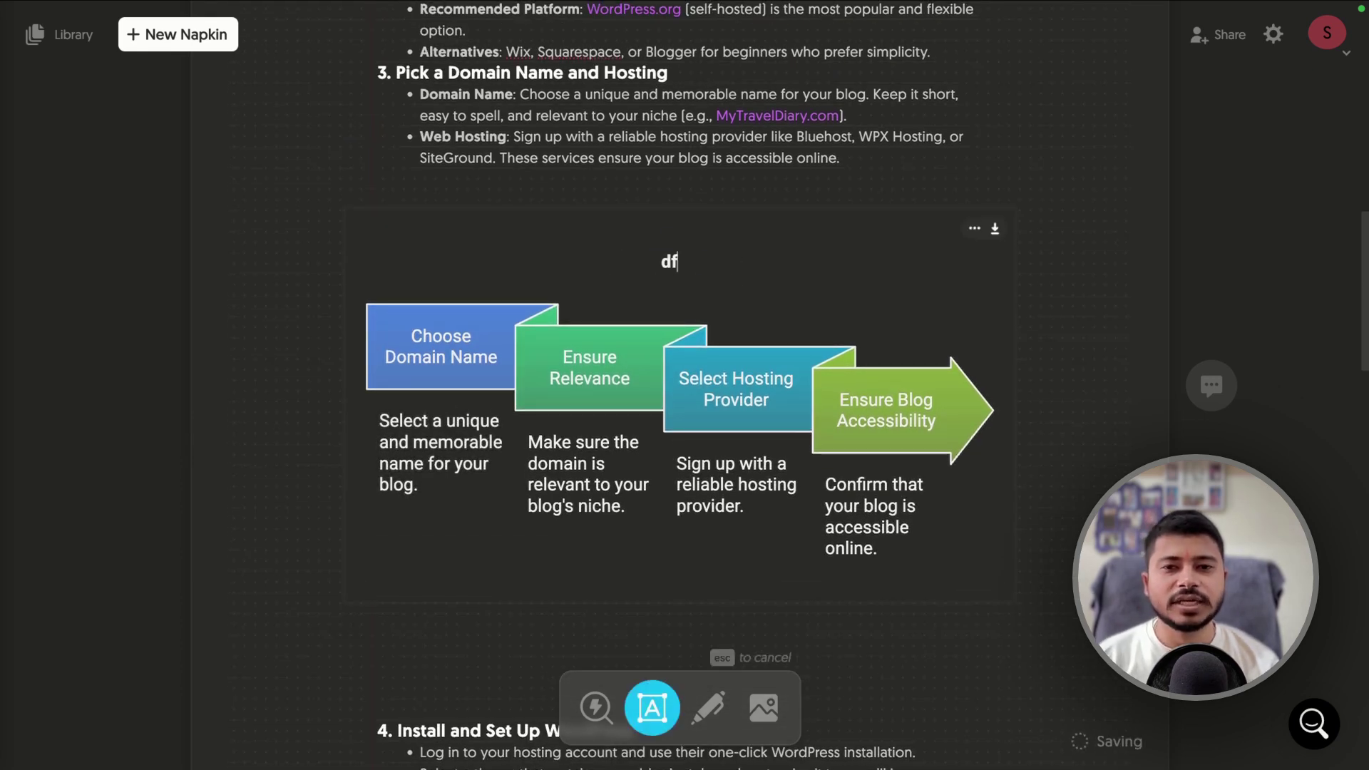
{"action": "type", "text": "sdfdsf fdsf"}
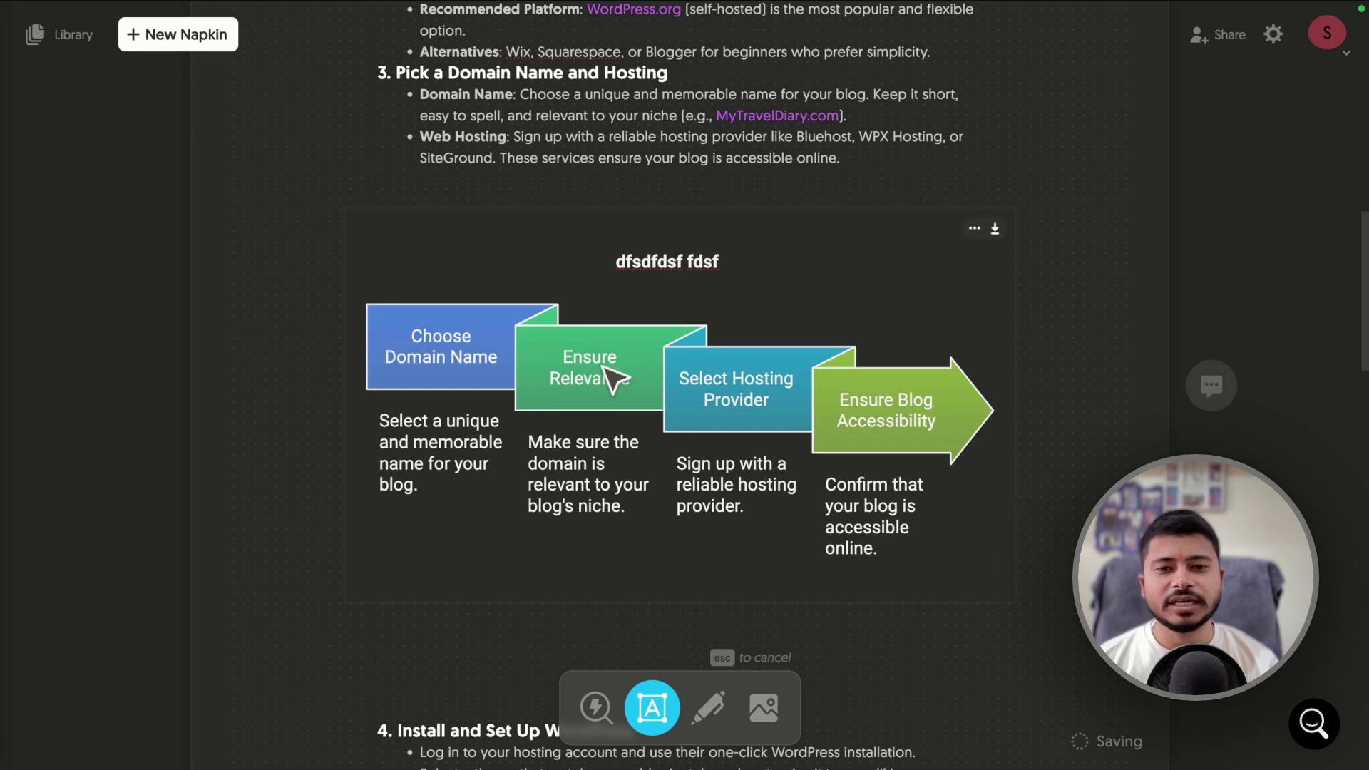
Step: Insert a New element step between Ensure Relevance and Select Hosting, then delete it
{"action": "left_click", "coordinate": [664, 378]}
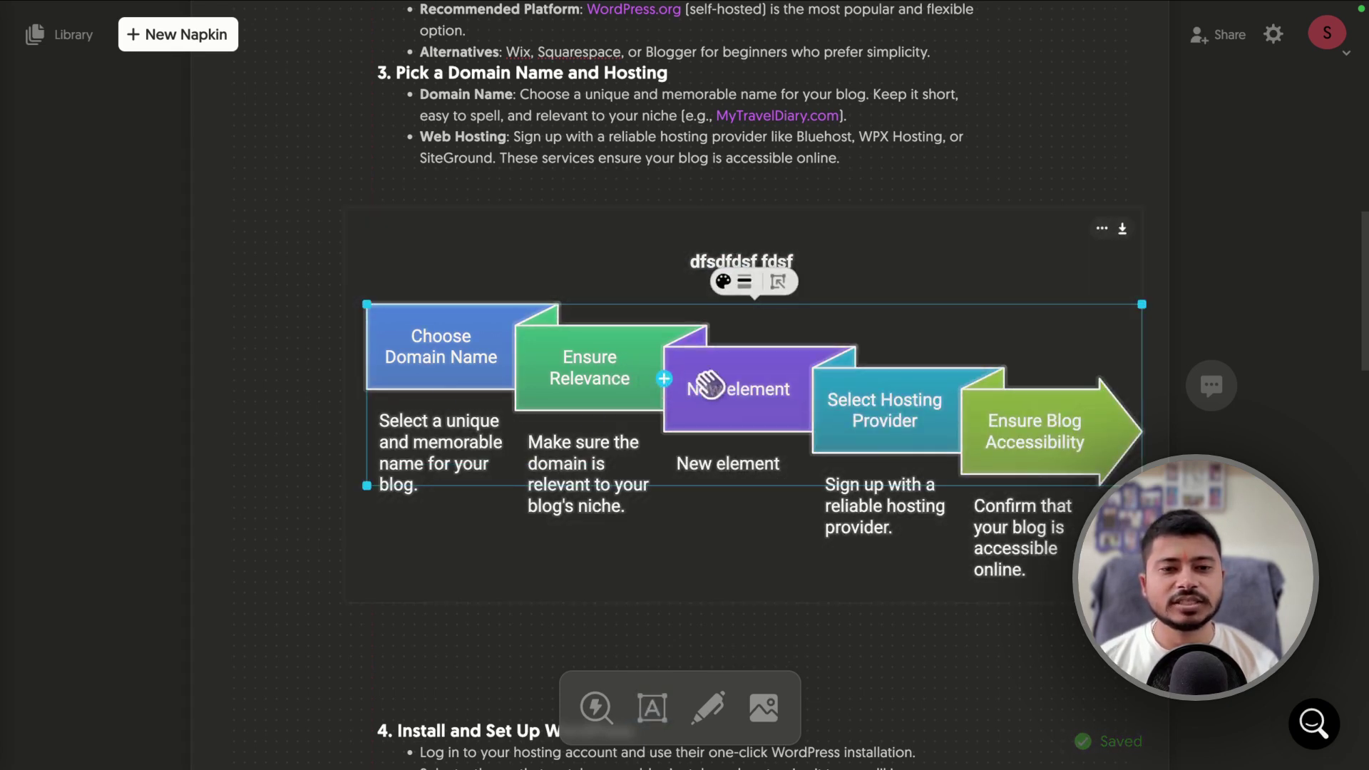
{"action": "left_click", "coordinate": [738, 443]}
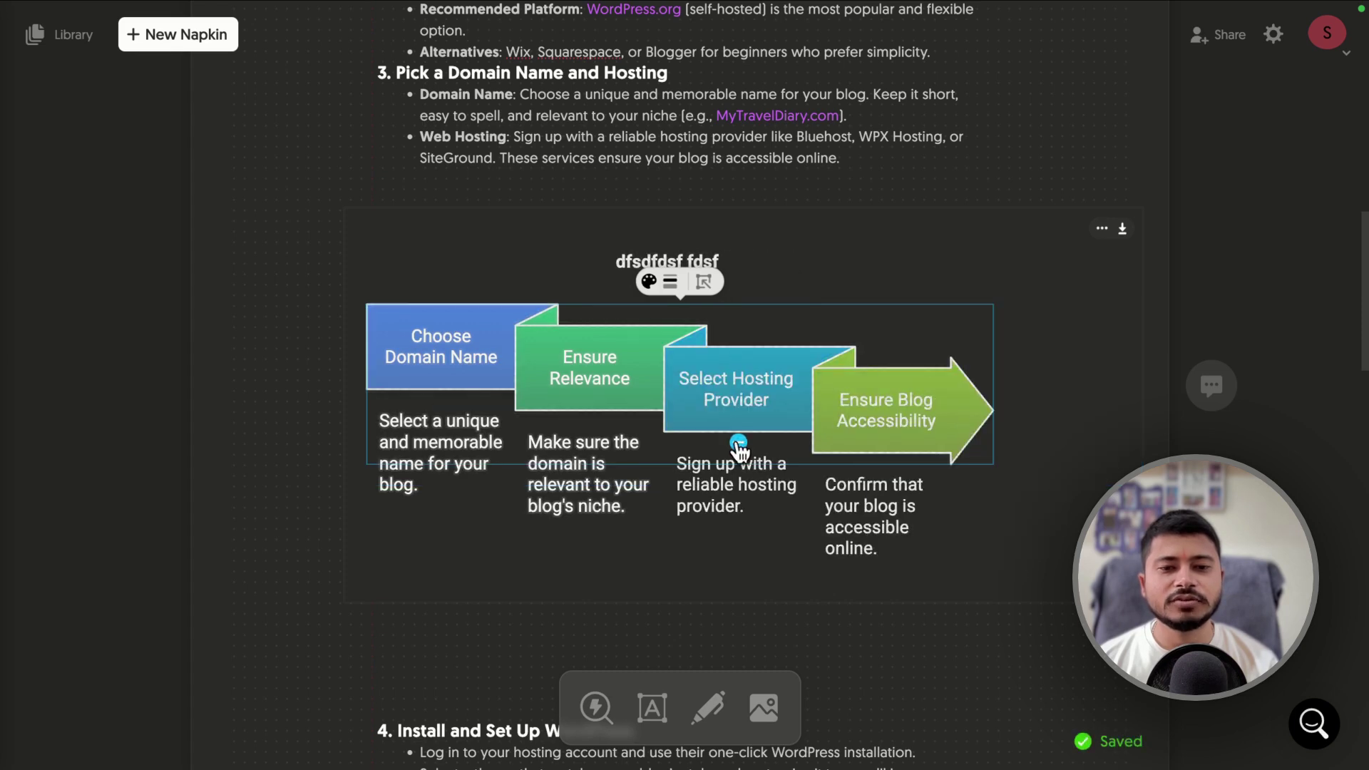
{"action": "scroll", "coordinate": [556, 442], "scroll_direction": "down", "scroll_amount": 10}
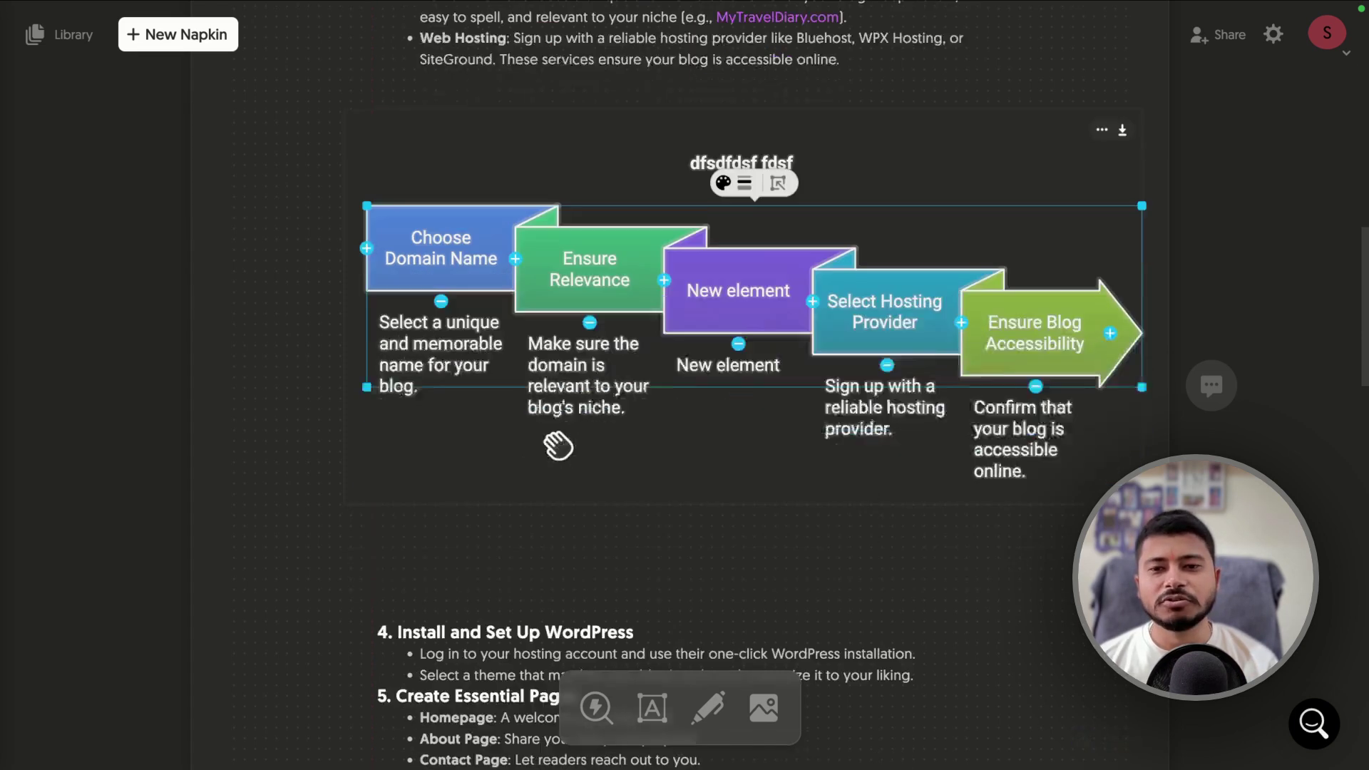
{"action": "scroll", "coordinate": [549, 436], "scroll_direction": "down", "scroll_amount": 6}
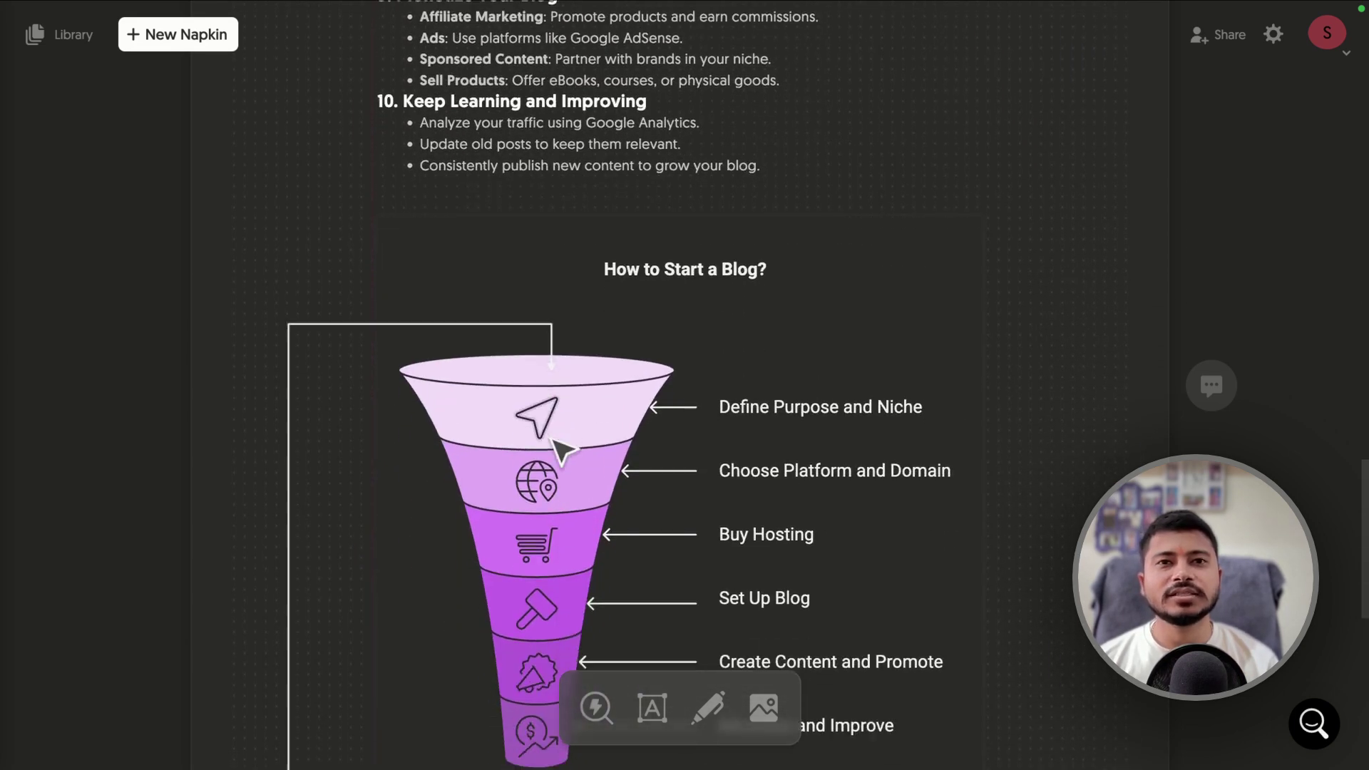
Step: Start a new napkin using the Draft with AI option
{"action": "scroll", "coordinate": [550, 437], "scroll_direction": "up", "scroll_amount": 20}
{"action": "scroll", "coordinate": [549, 436], "scroll_direction": "up", "scroll_amount": 4}
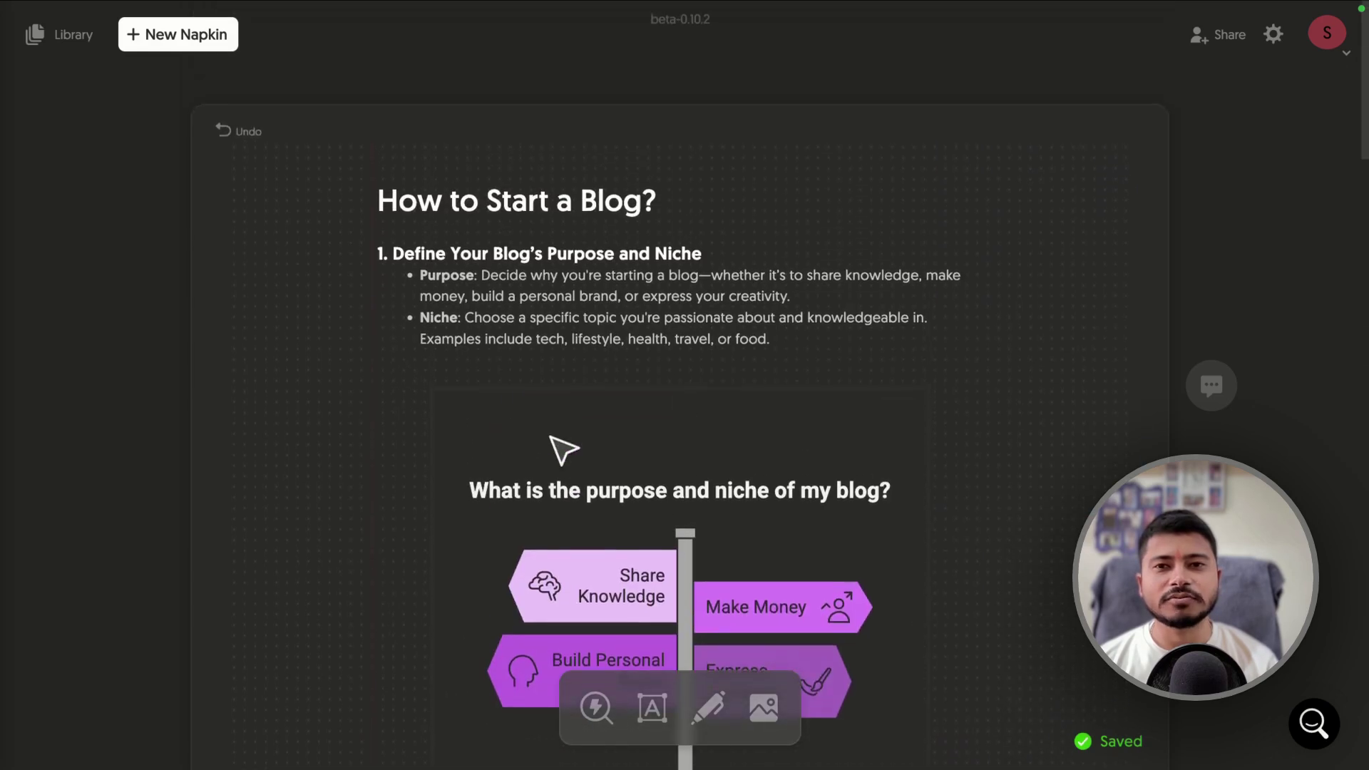
{"action": "left_click", "coordinate": [178, 34]}
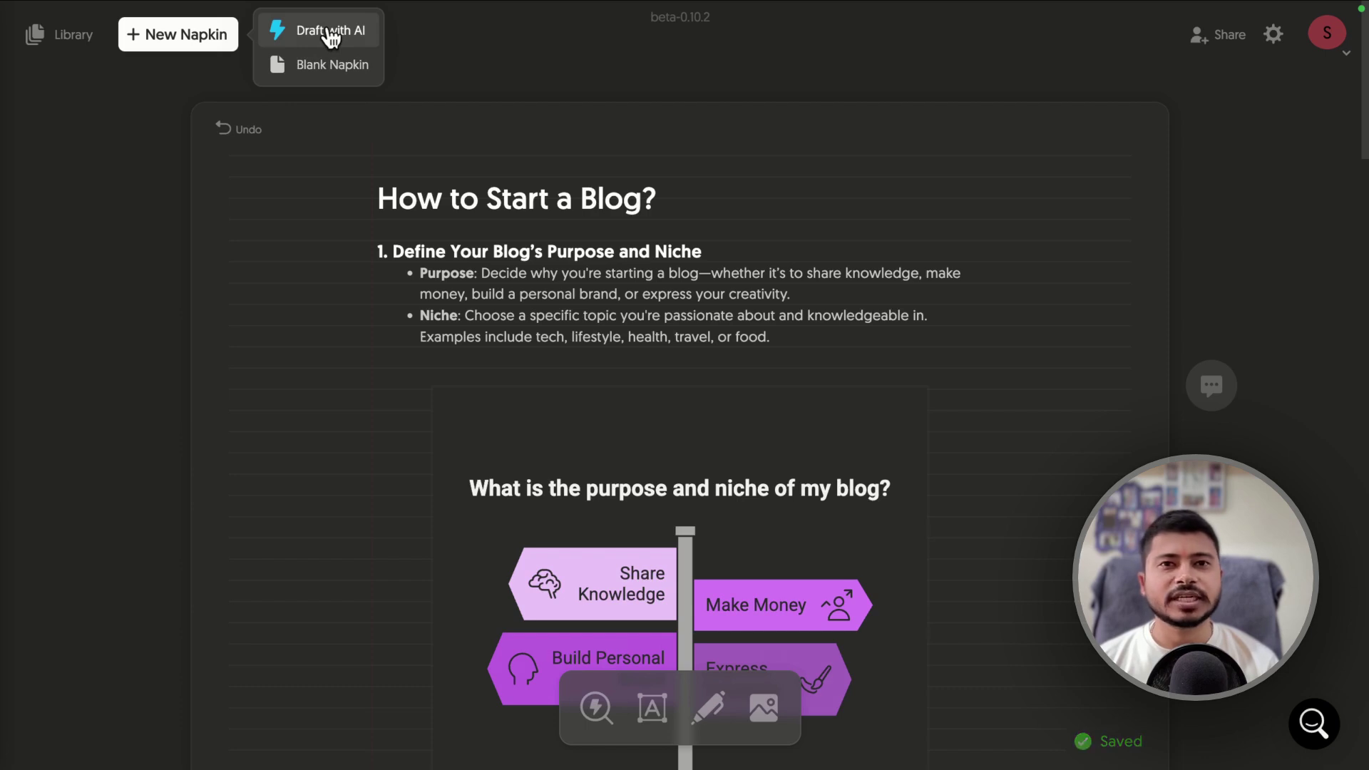
{"action": "left_click", "coordinate": [330, 32]}
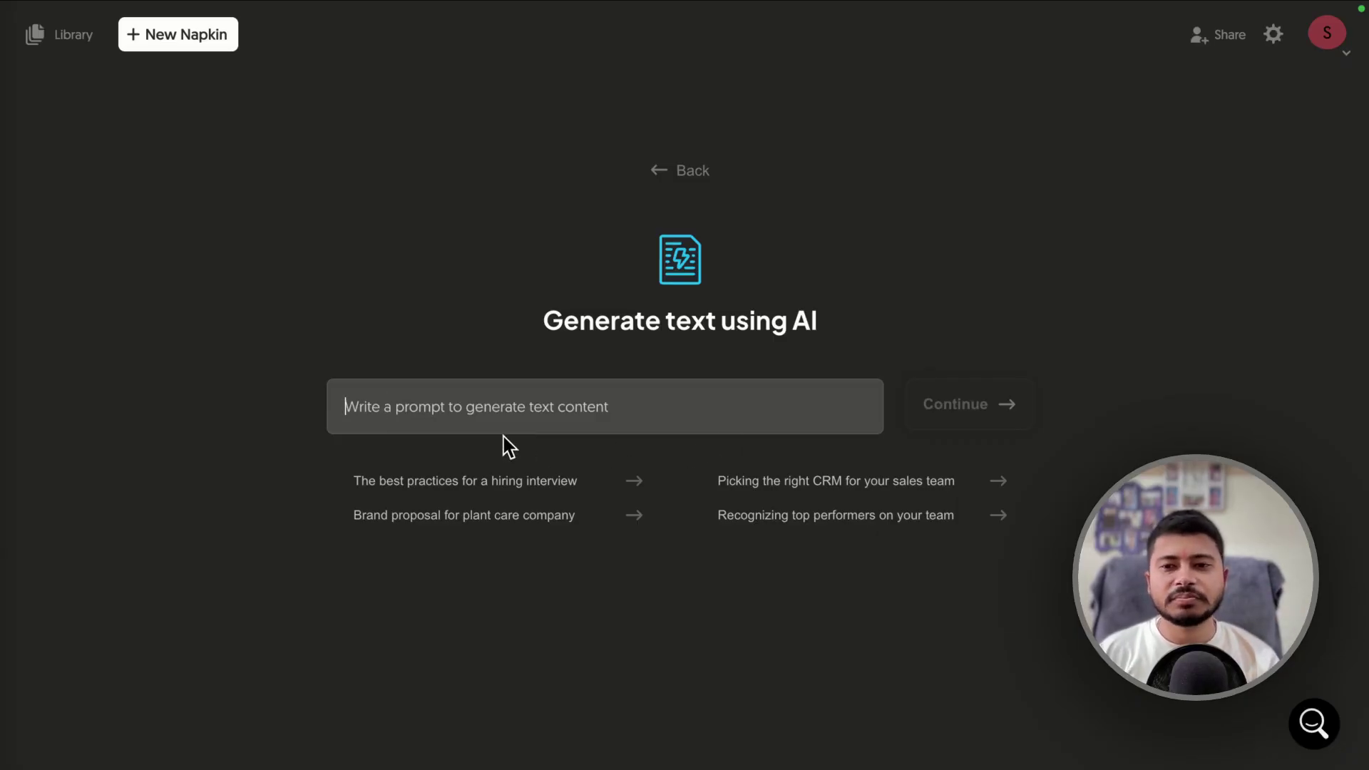
Step: Enter the prompt 'how to lose weight without exercise' and submit it
{"action": "type", "text": "how to inc"}
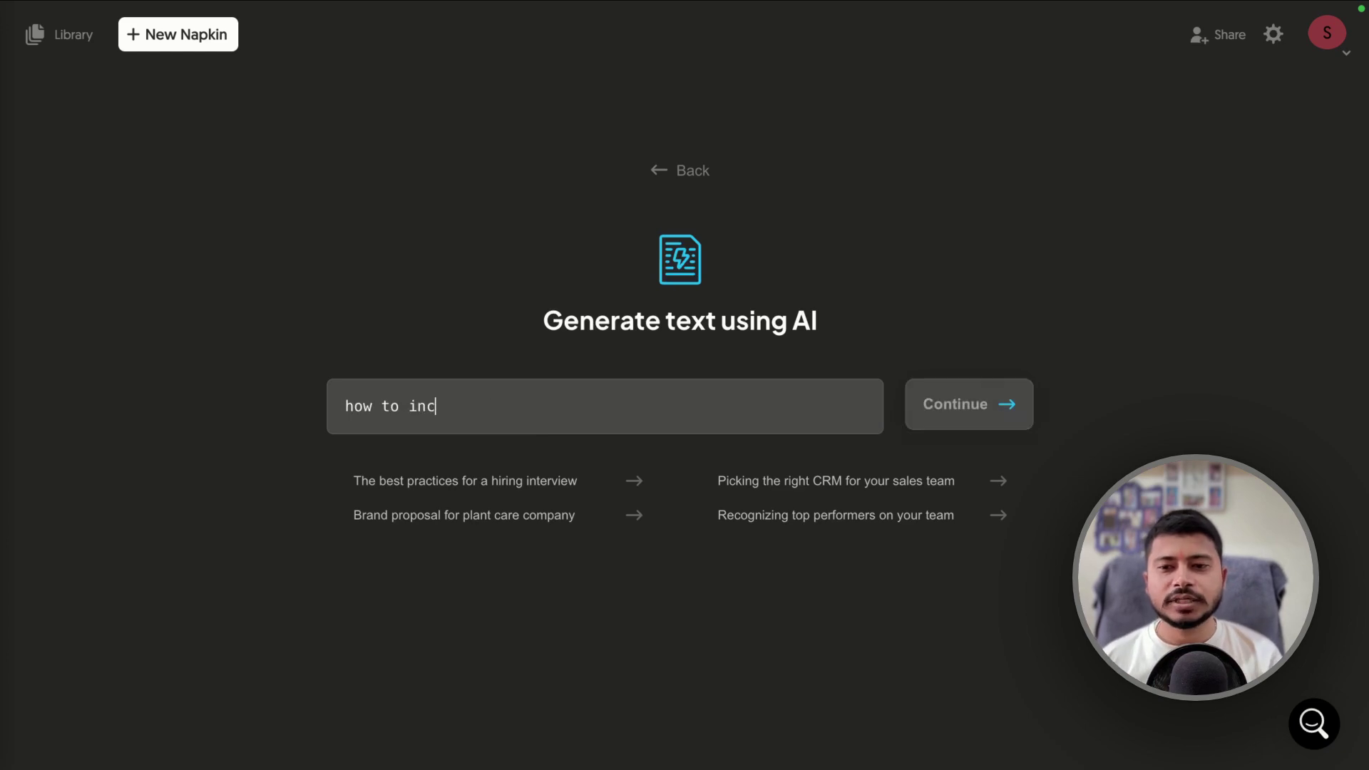
{"action": "key", "text": "BackSpace"}
{"action": "key", "text": "BackSpace"}
{"action": "key", "text": "BackSpace"}
{"action": "key", "text": "BackSpace"}
{"action": "key", "text": "BackSpace"}
{"action": "key", "text": "BackSpace"}
{"action": "key", "text": "BackSpace"}
{"action": "key", "text": "BackSpace"}
{"action": "key", "text": "BackSpace"}
{"action": "key", "text": "BackSpace"}
{"action": "key", "text": "BackSpace"}
{"action": "type", "text": "to lose weight without exercise"}
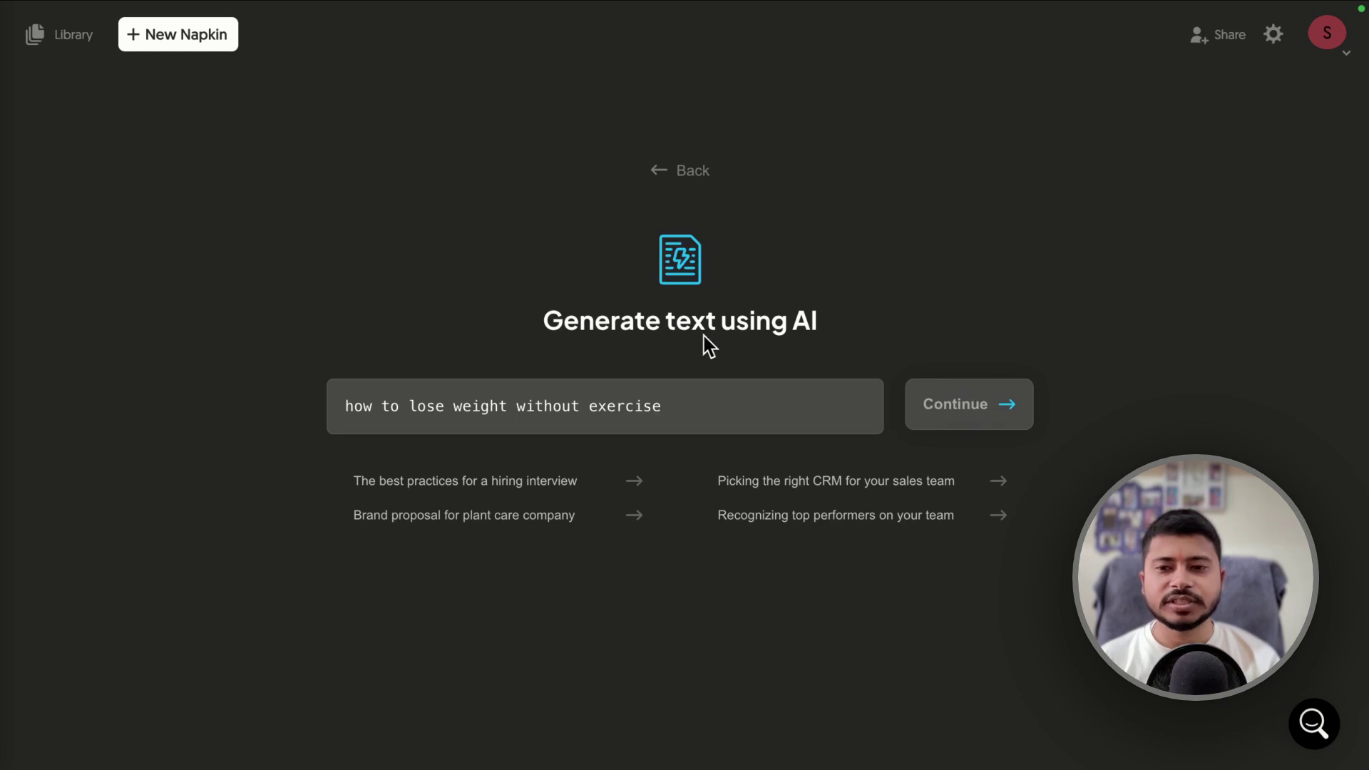
{"action": "left_click_drag", "start_coordinate": [334, 407], "coordinate": [675, 407]}
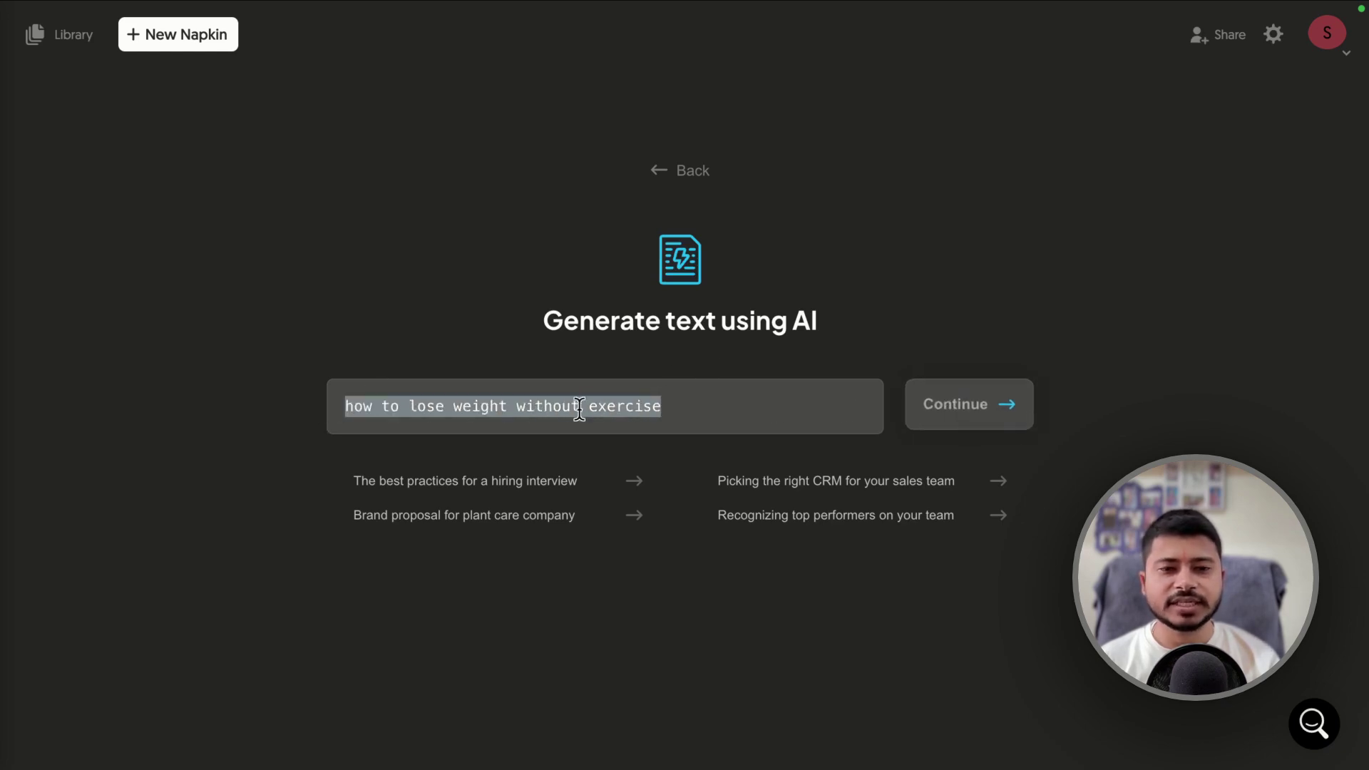
{"action": "left_click", "coordinate": [956, 416]}
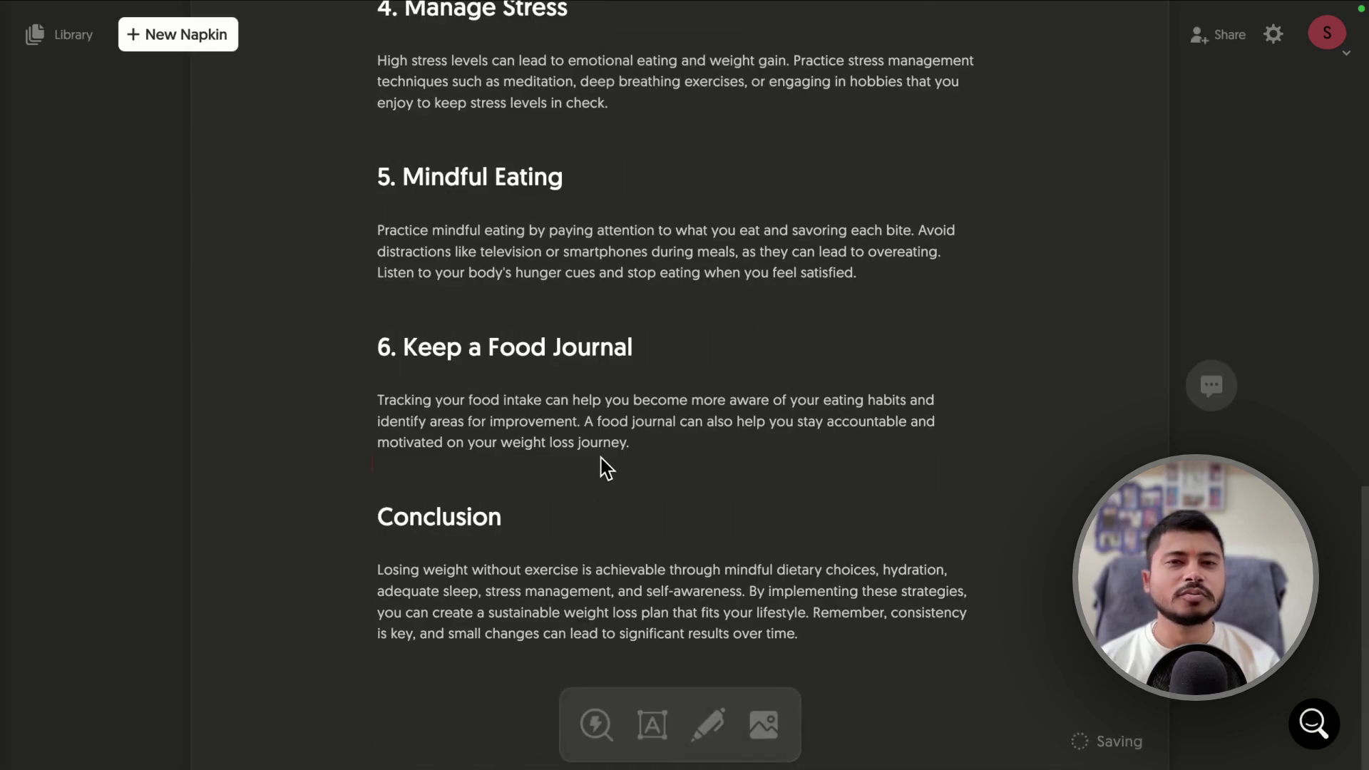
Step: Select the whole article from its title 'How to Lose Weight Without Exercise' to the end
{"action": "scroll", "coordinate": [606, 468], "scroll_direction": "up", "scroll_amount": 20}
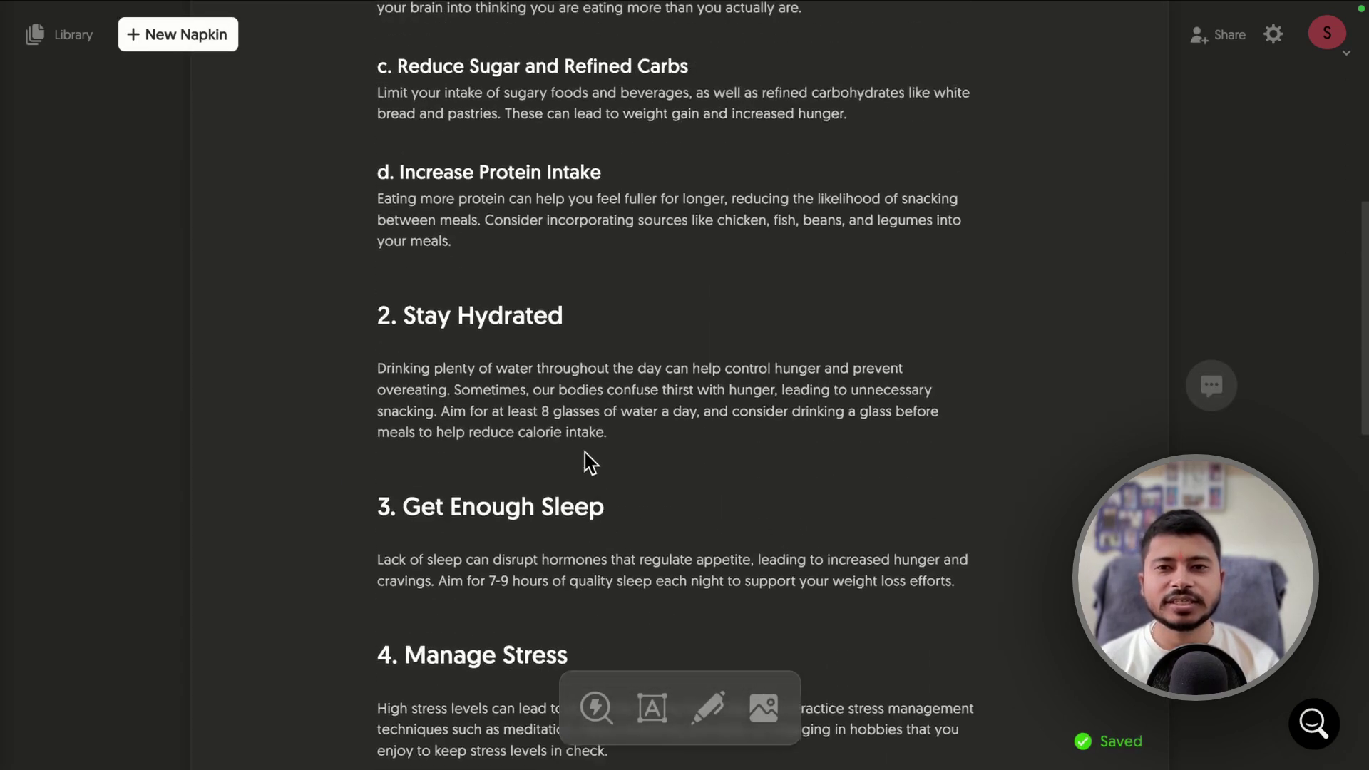
{"action": "scroll", "coordinate": [410, 393], "scroll_direction": "up", "scroll_amount": 1}
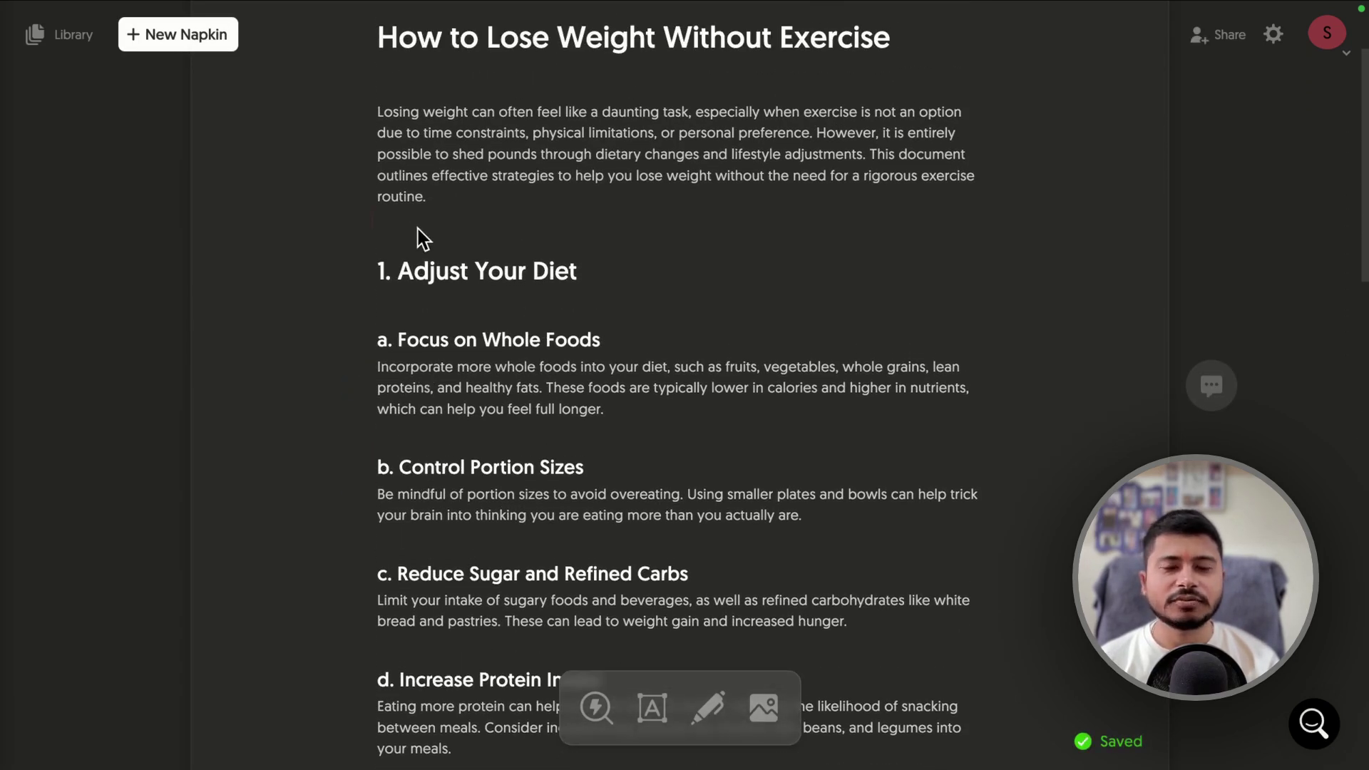
{"action": "scroll", "coordinate": [437, 238], "scroll_direction": "up", "scroll_amount": 1}
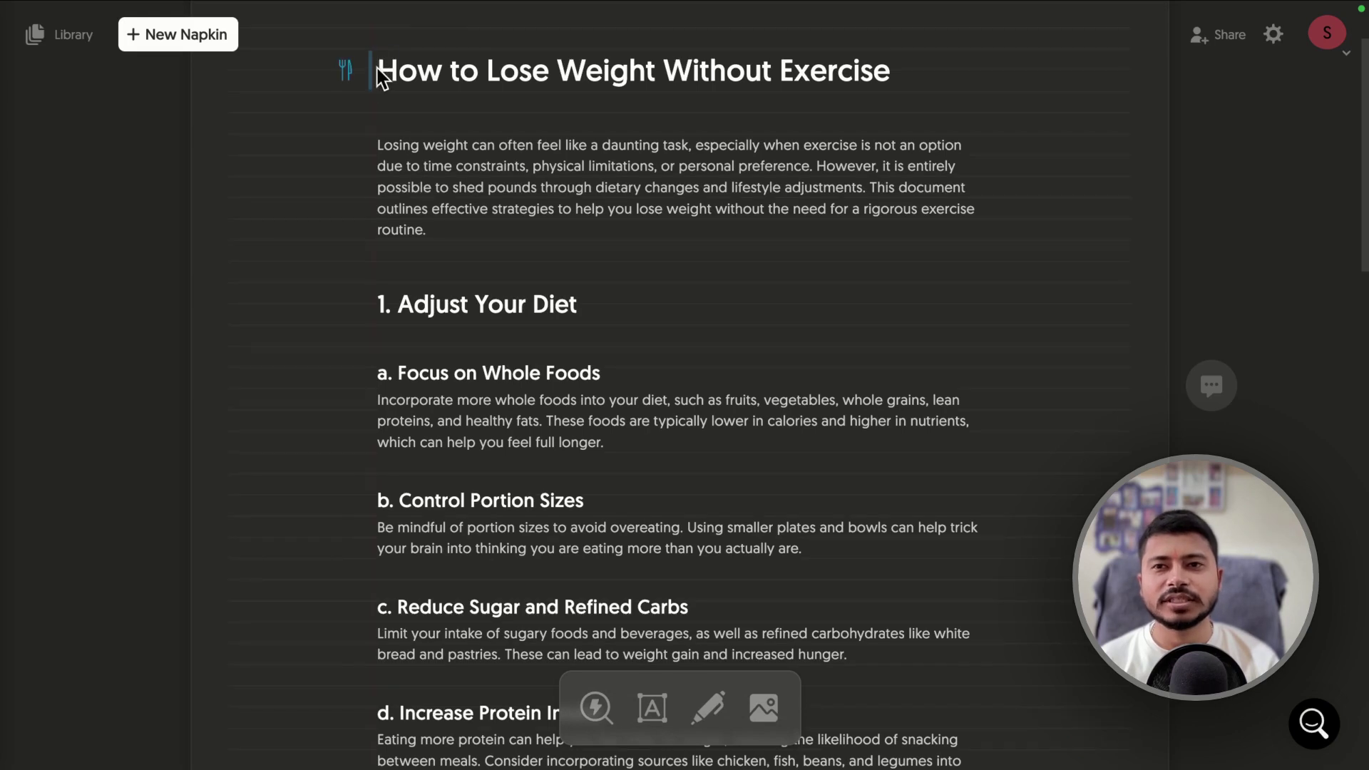
{"action": "left_click_drag", "start_coordinate": [378, 74], "coordinate": [829, 352]}
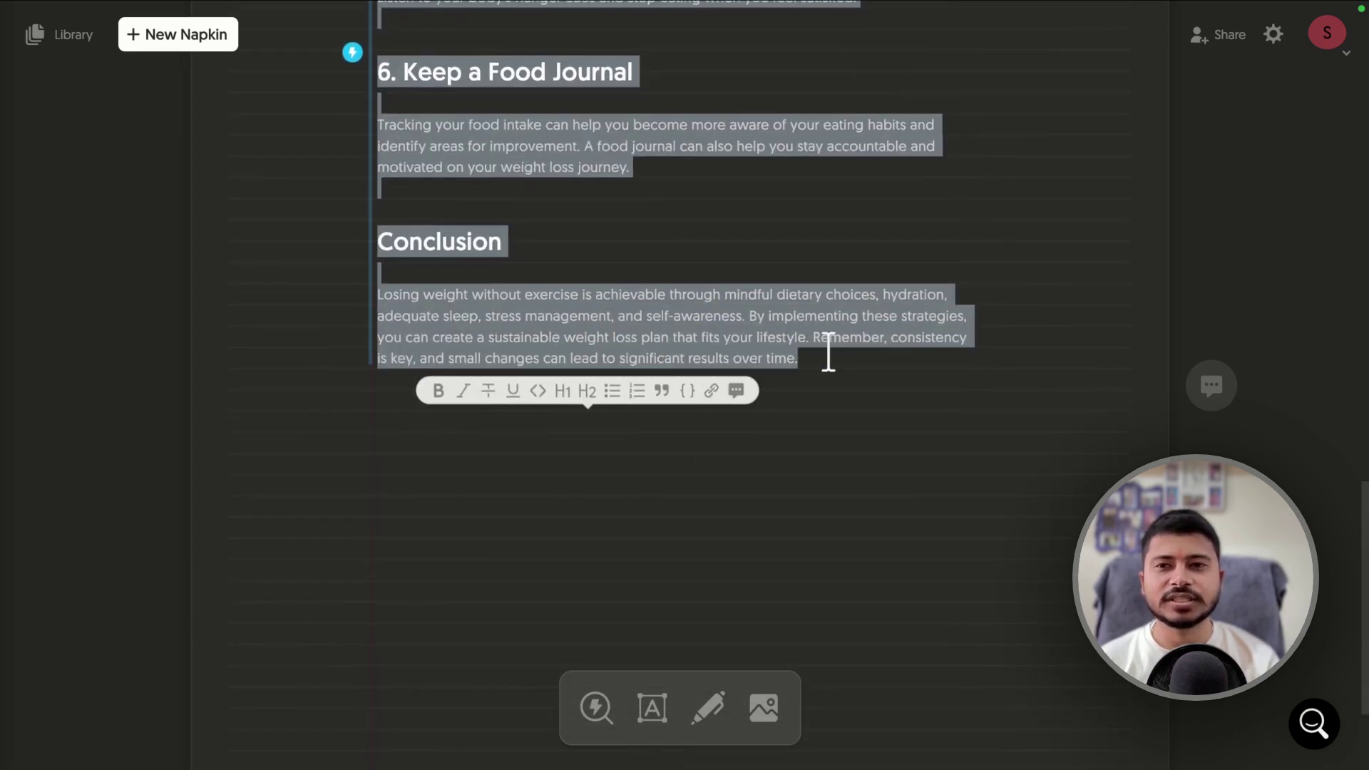
Step: Generate a visual from the article in the colorful mind-map style and close the style panel
{"action": "left_click", "coordinate": [352, 52]}
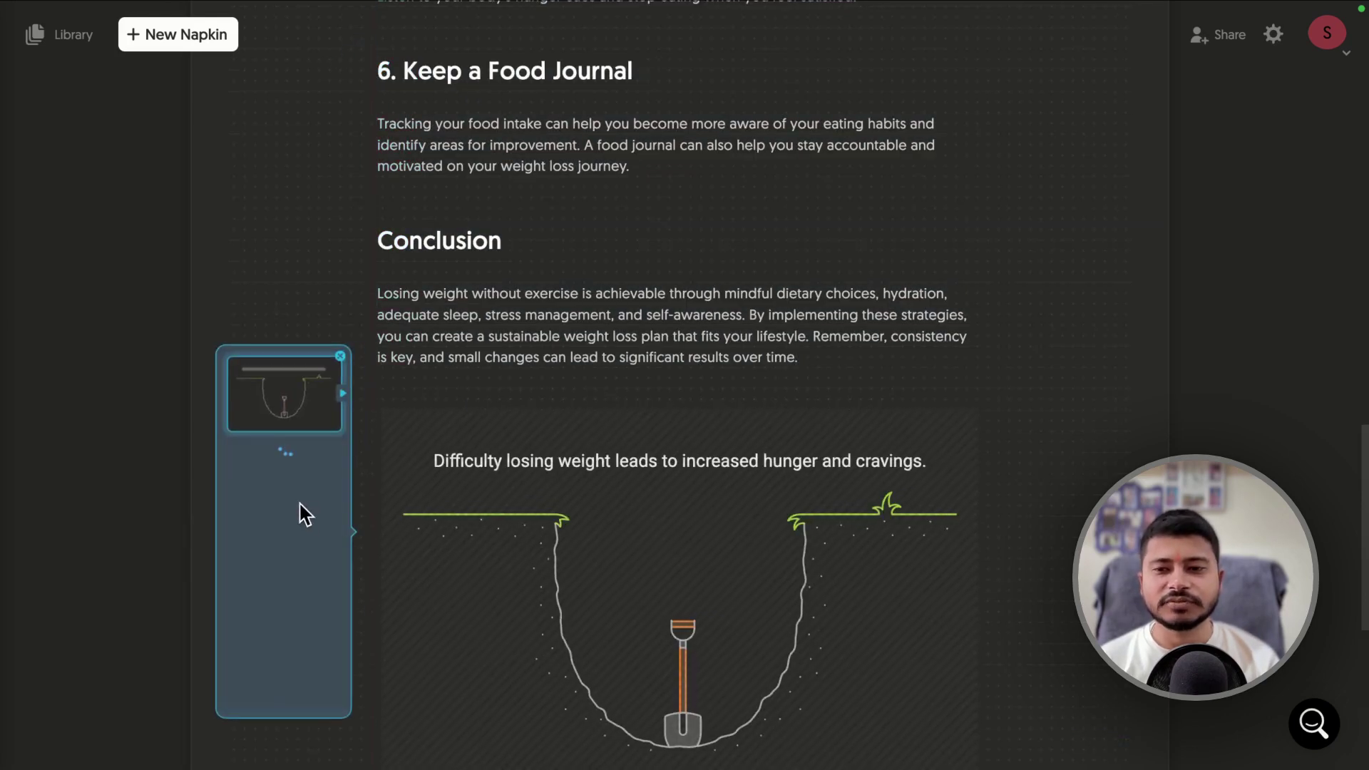
{"action": "mouse_move", "coordinate": [301, 474]}
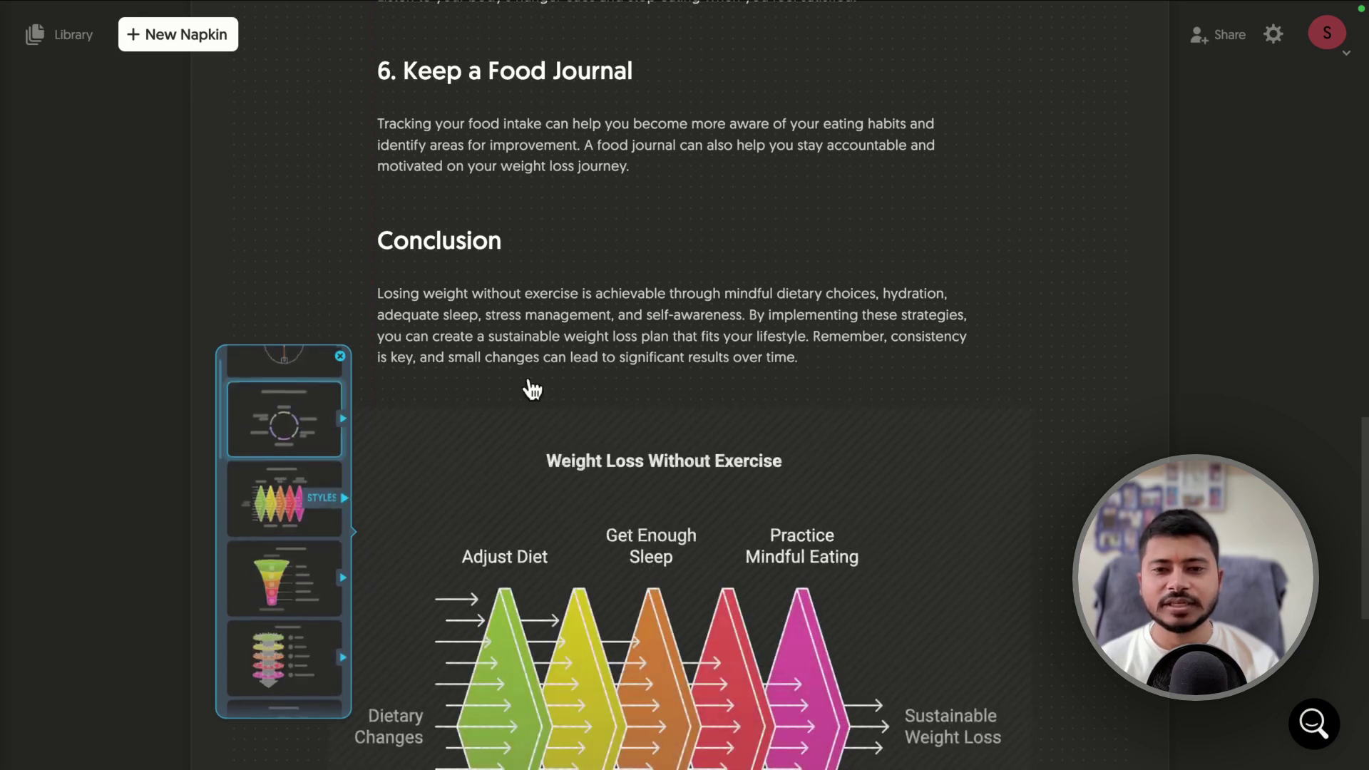
{"action": "scroll", "coordinate": [641, 356], "scroll_direction": "down", "scroll_amount": 3}
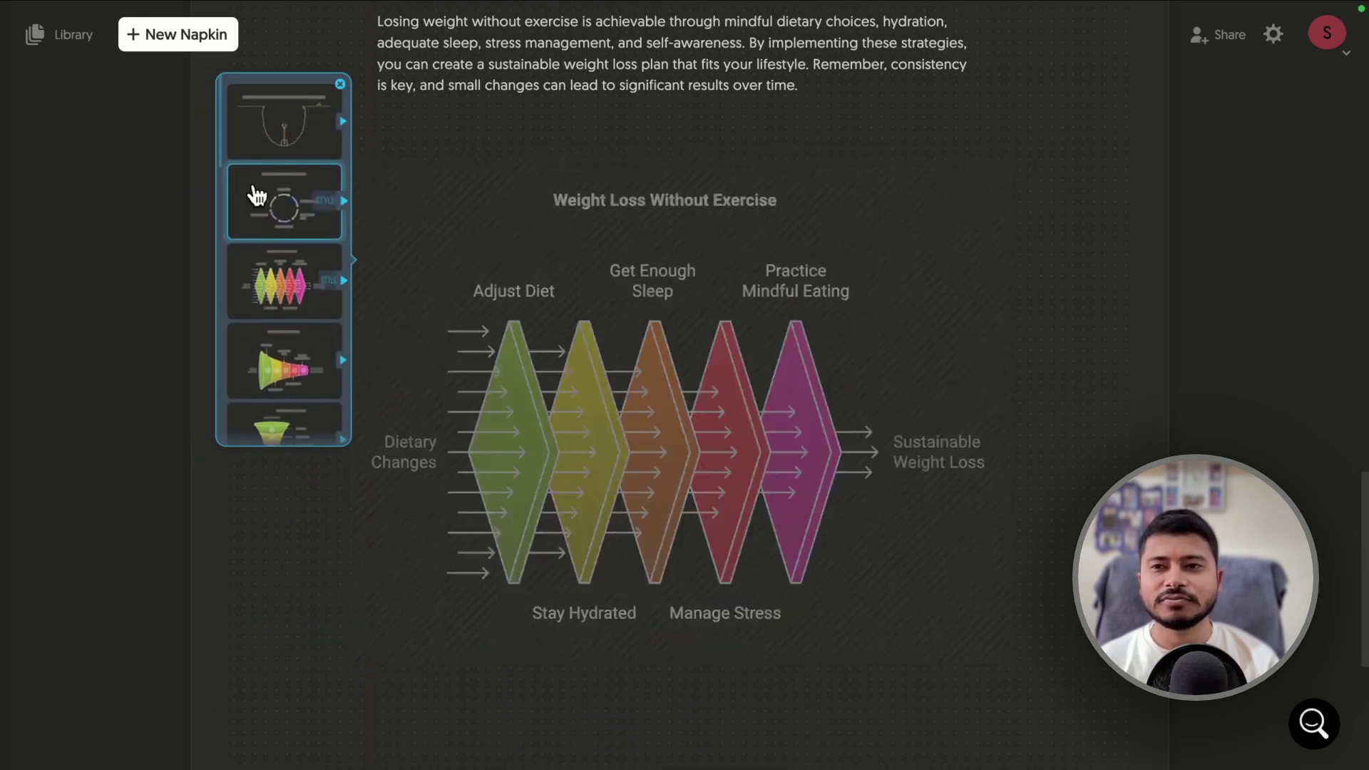
{"action": "mouse_move", "coordinate": [260, 196]}
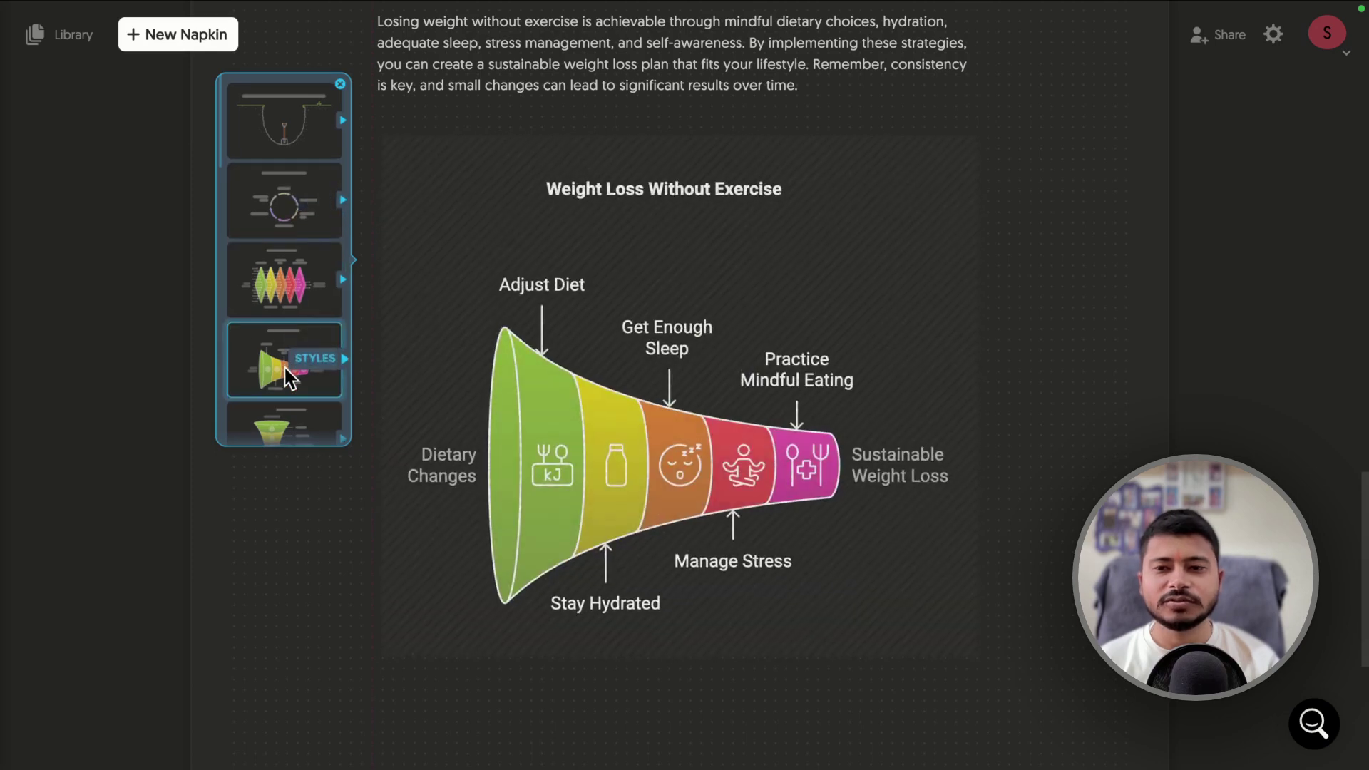
{"action": "scroll", "coordinate": [285, 371], "scroll_direction": "down", "scroll_amount": 2}
{"action": "scroll", "coordinate": [289, 376], "scroll_direction": "down", "scroll_amount": 3}
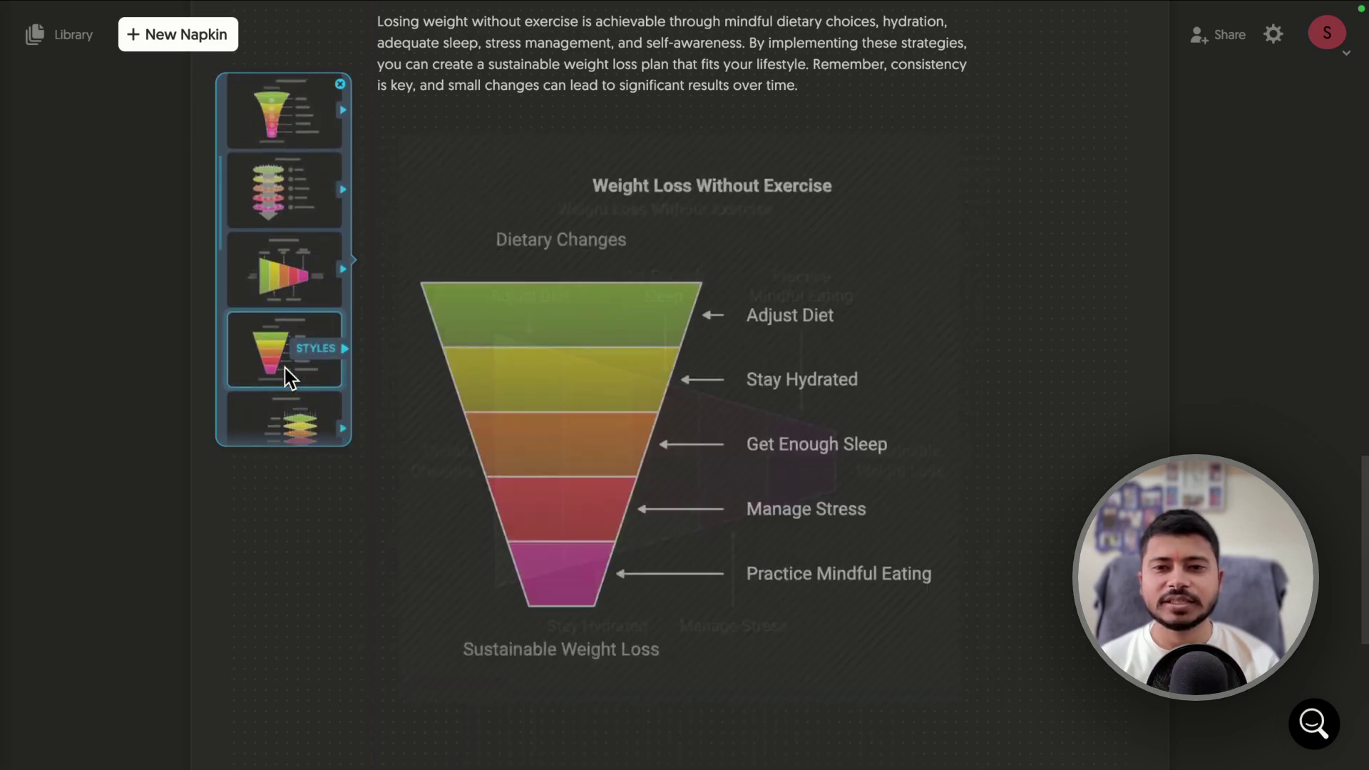
{"action": "scroll", "coordinate": [286, 368], "scroll_direction": "down", "scroll_amount": 1}
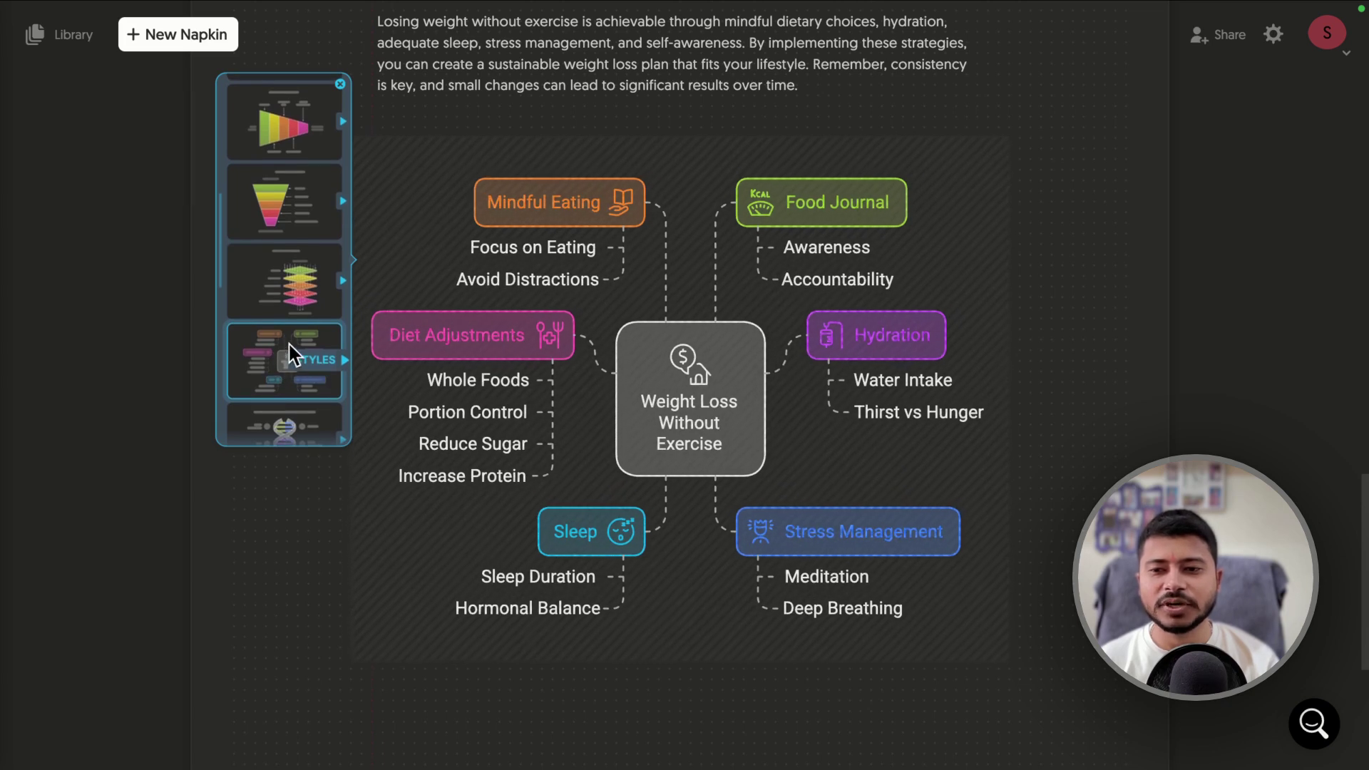
{"action": "left_click", "coordinate": [307, 369]}
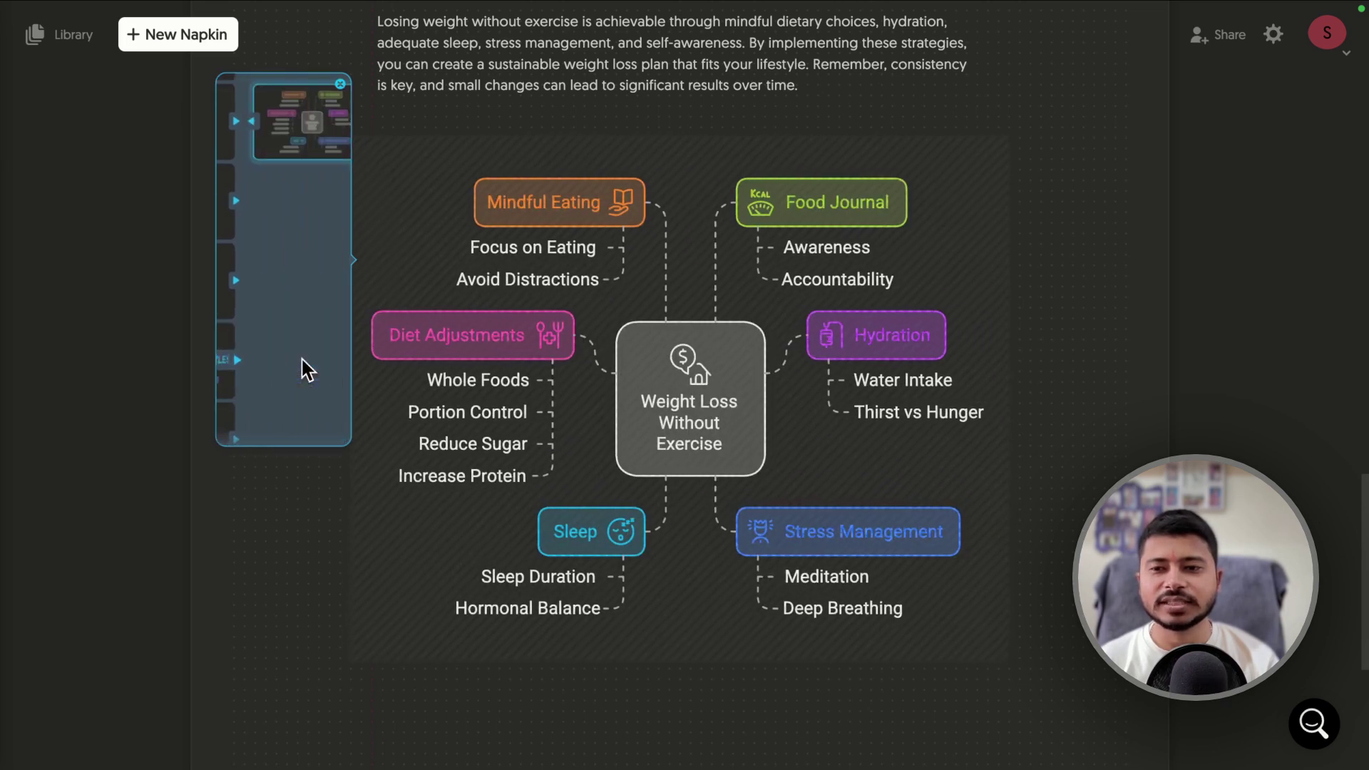
{"action": "left_click", "coordinate": [291, 122]}
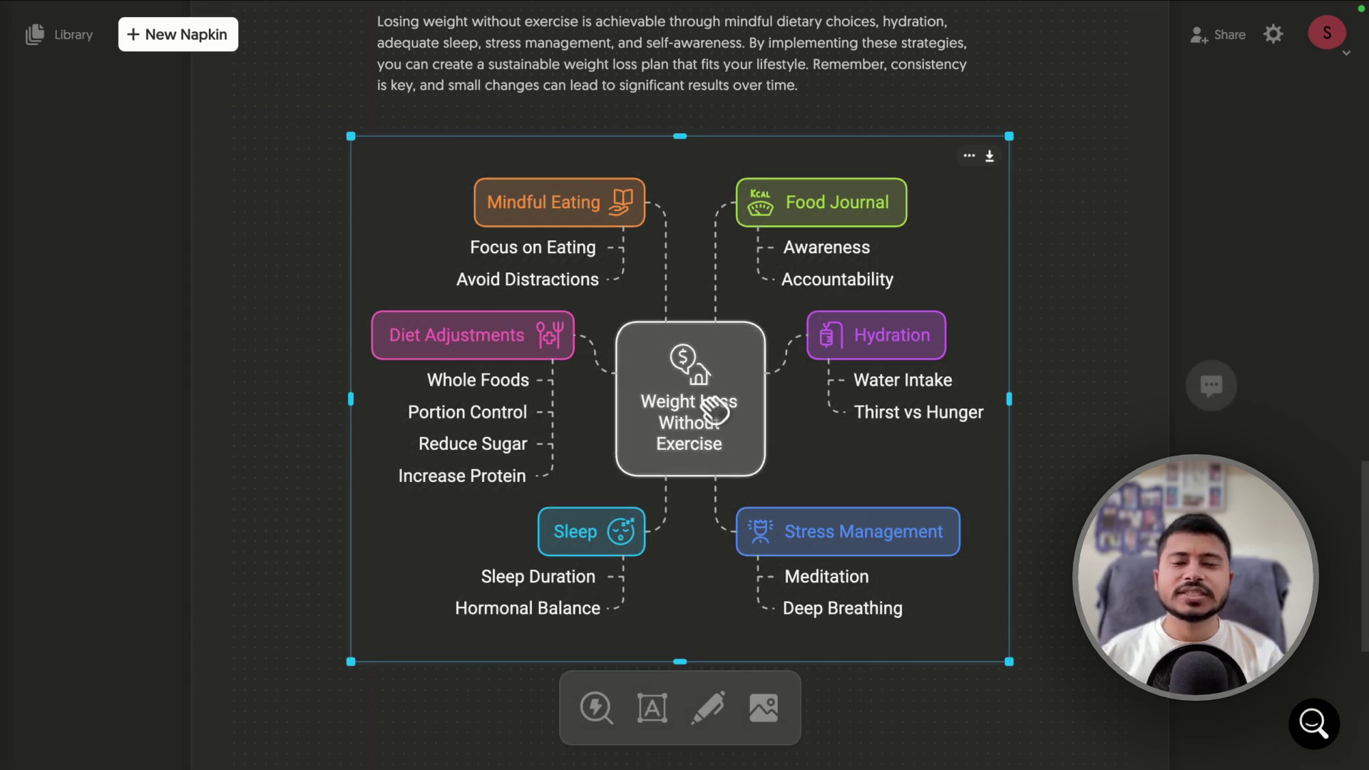